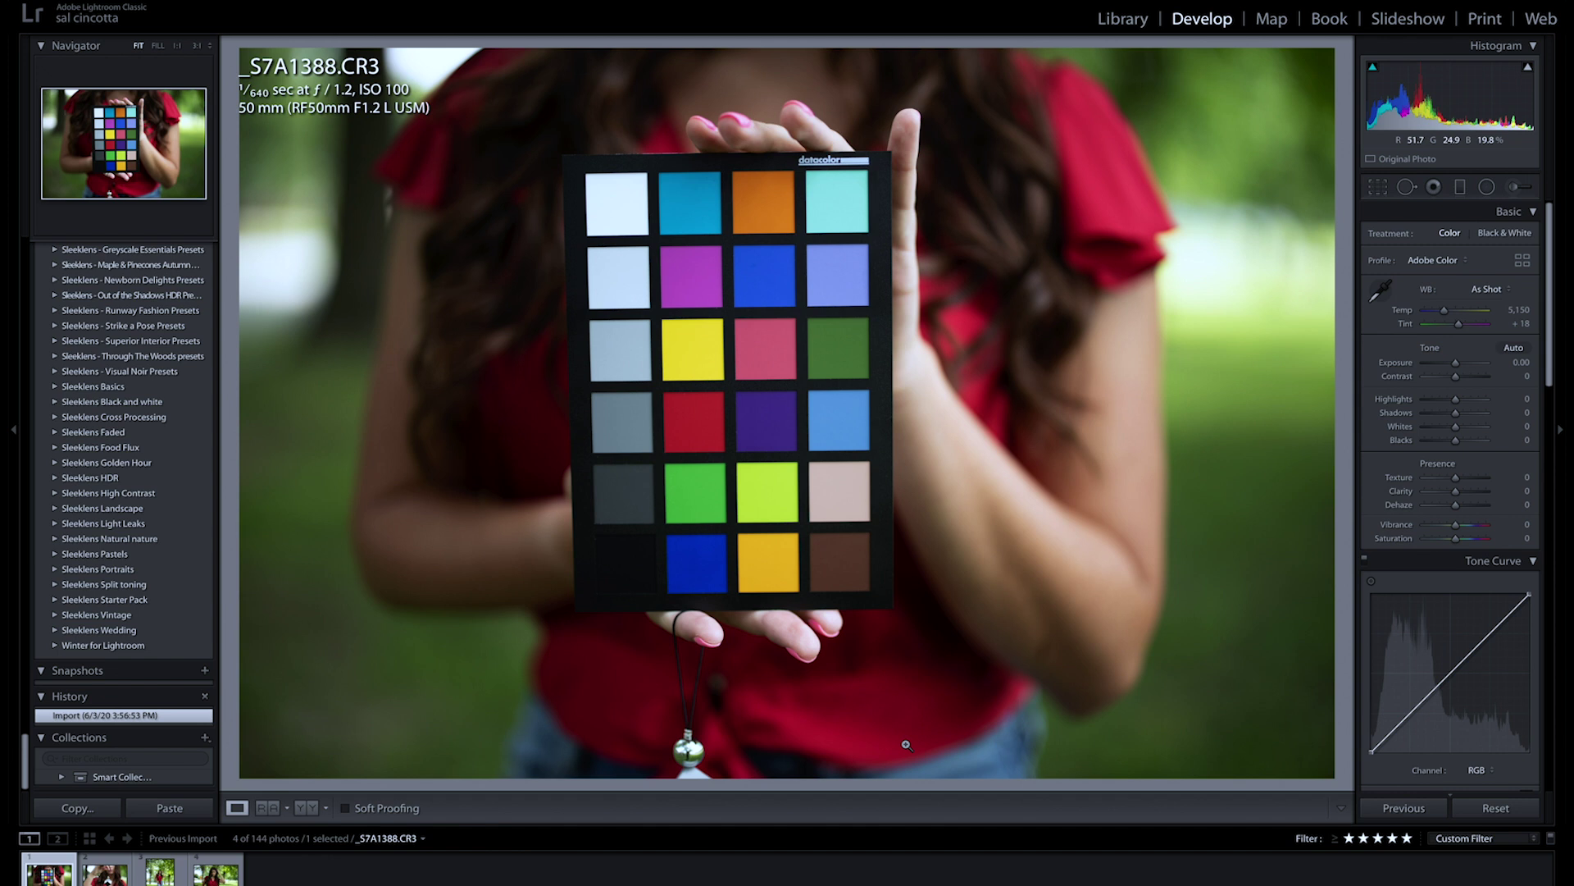
Step: Browse the next three photos, then return to colour-checker photo _S7A1388.CR3 and start cropping
{"action": "key", "text": "Right"}
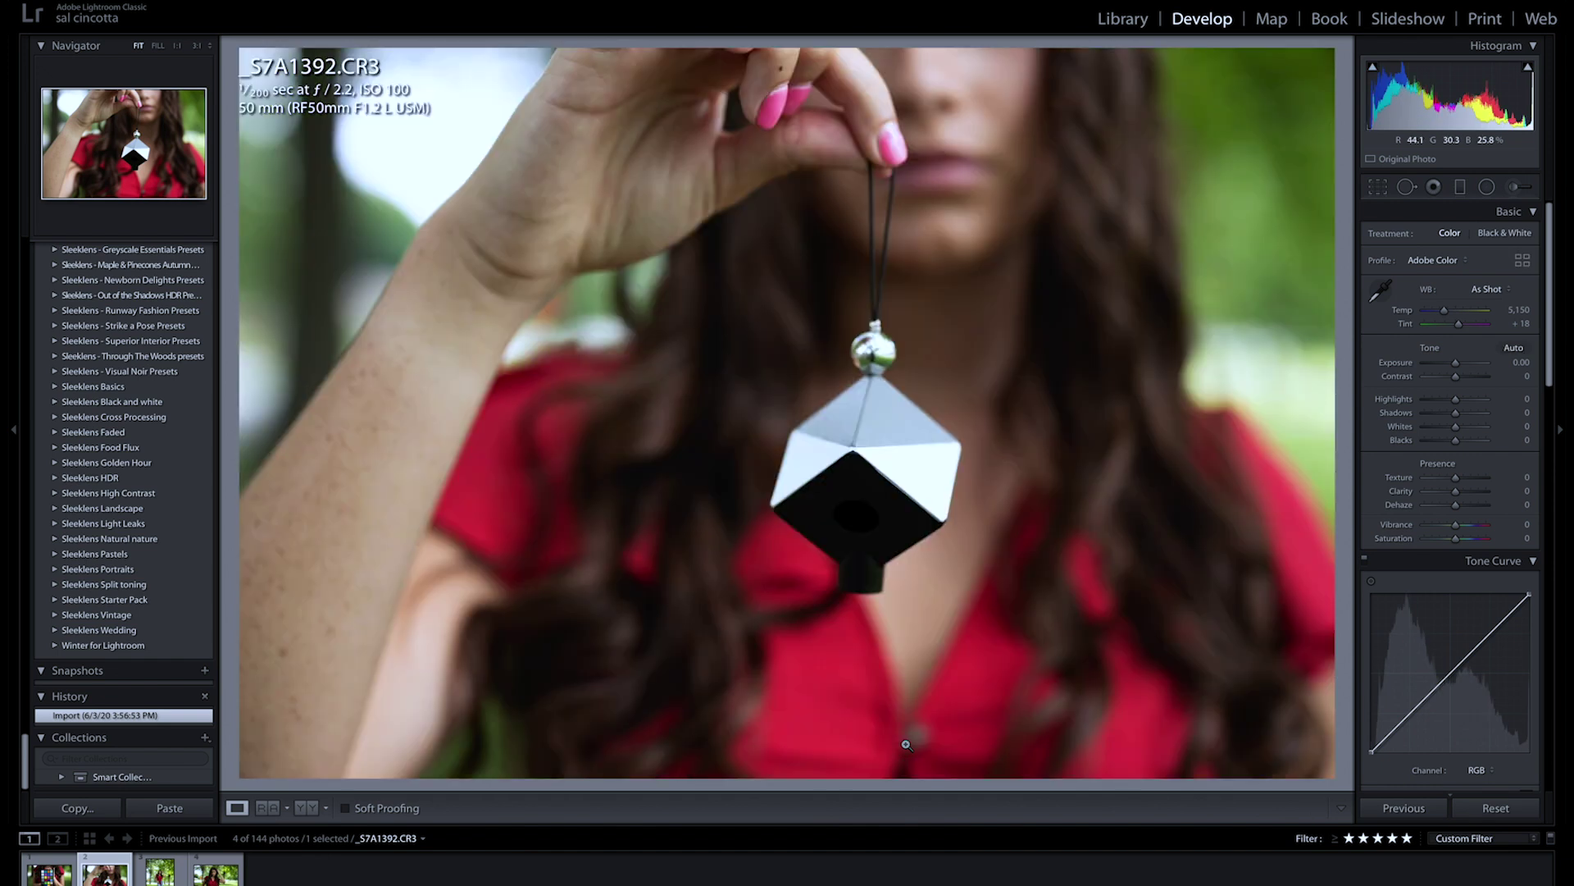
{"action": "key", "text": "Right"}
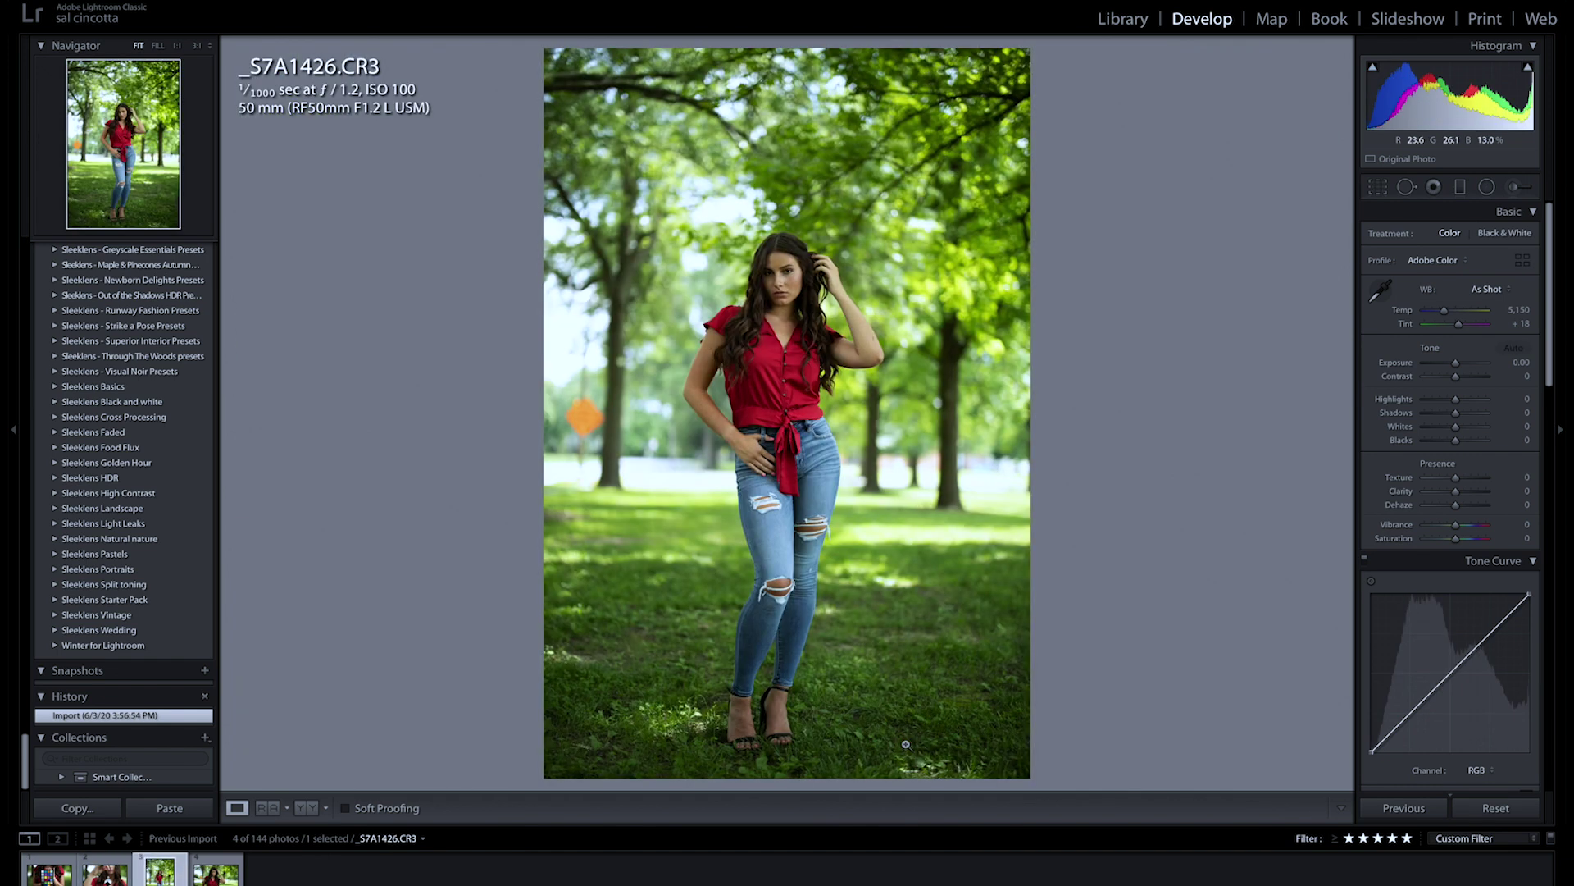
{"action": "key", "text": "Right"}
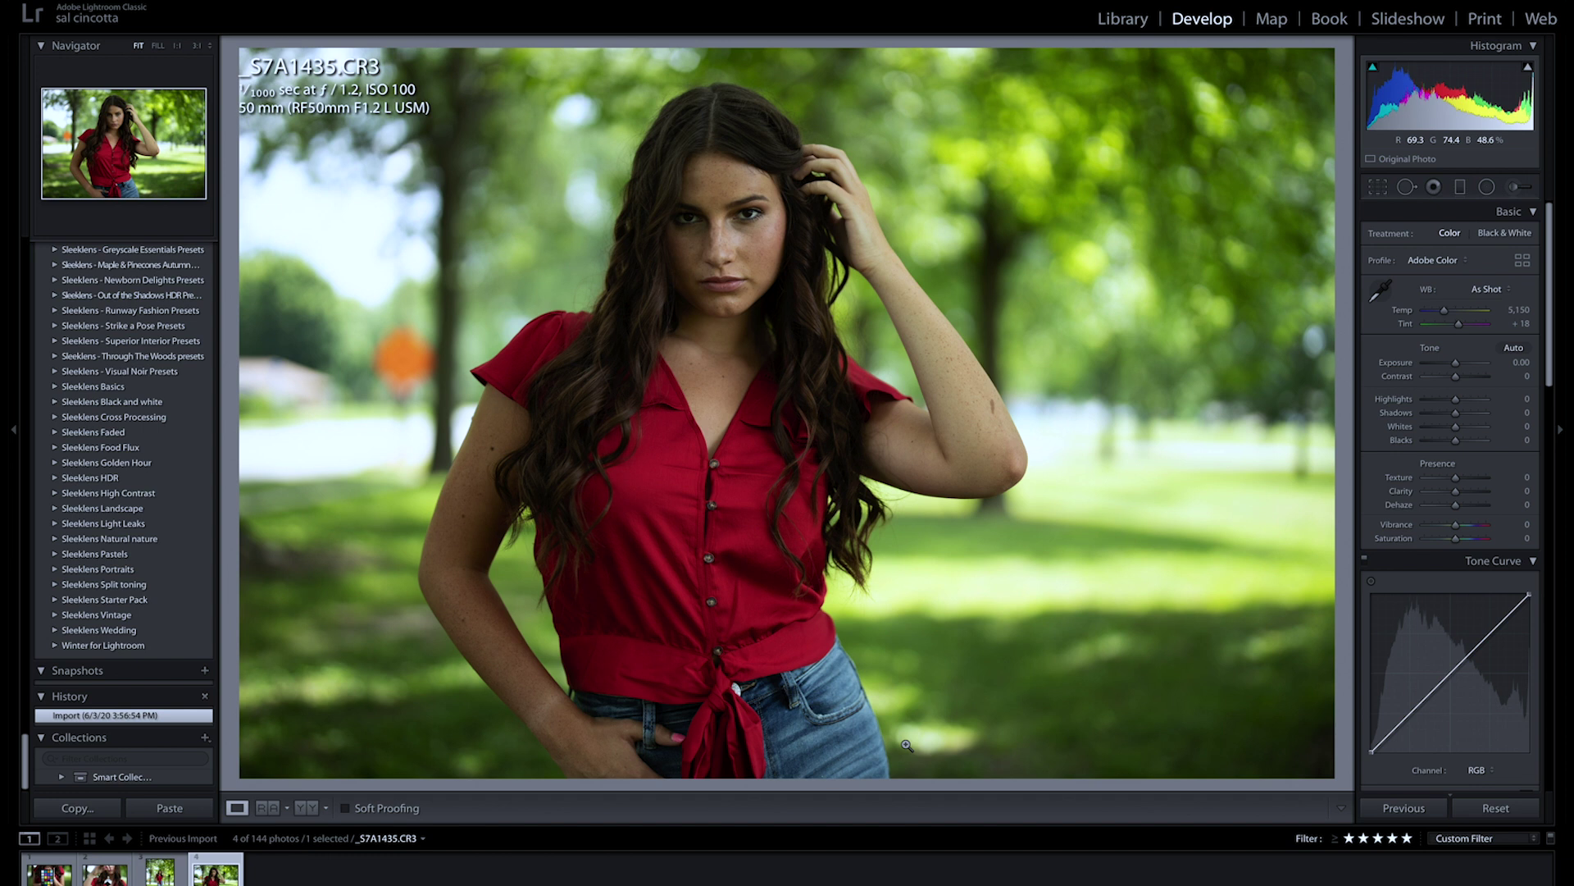
{"action": "left_click", "coordinate": [48, 875]}
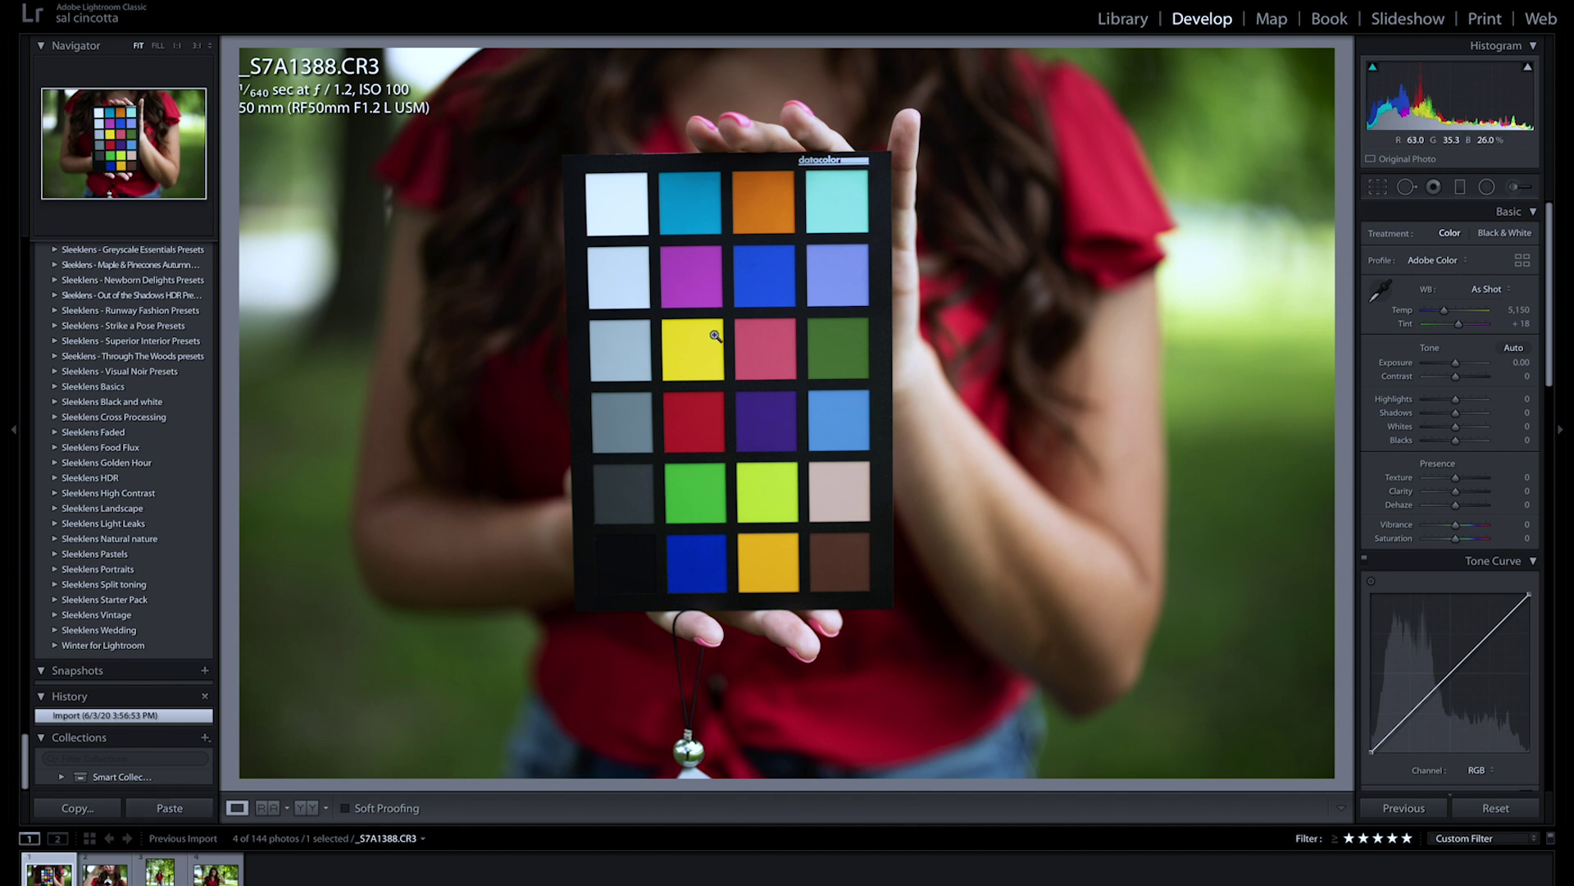
{"action": "key", "text": "r"}
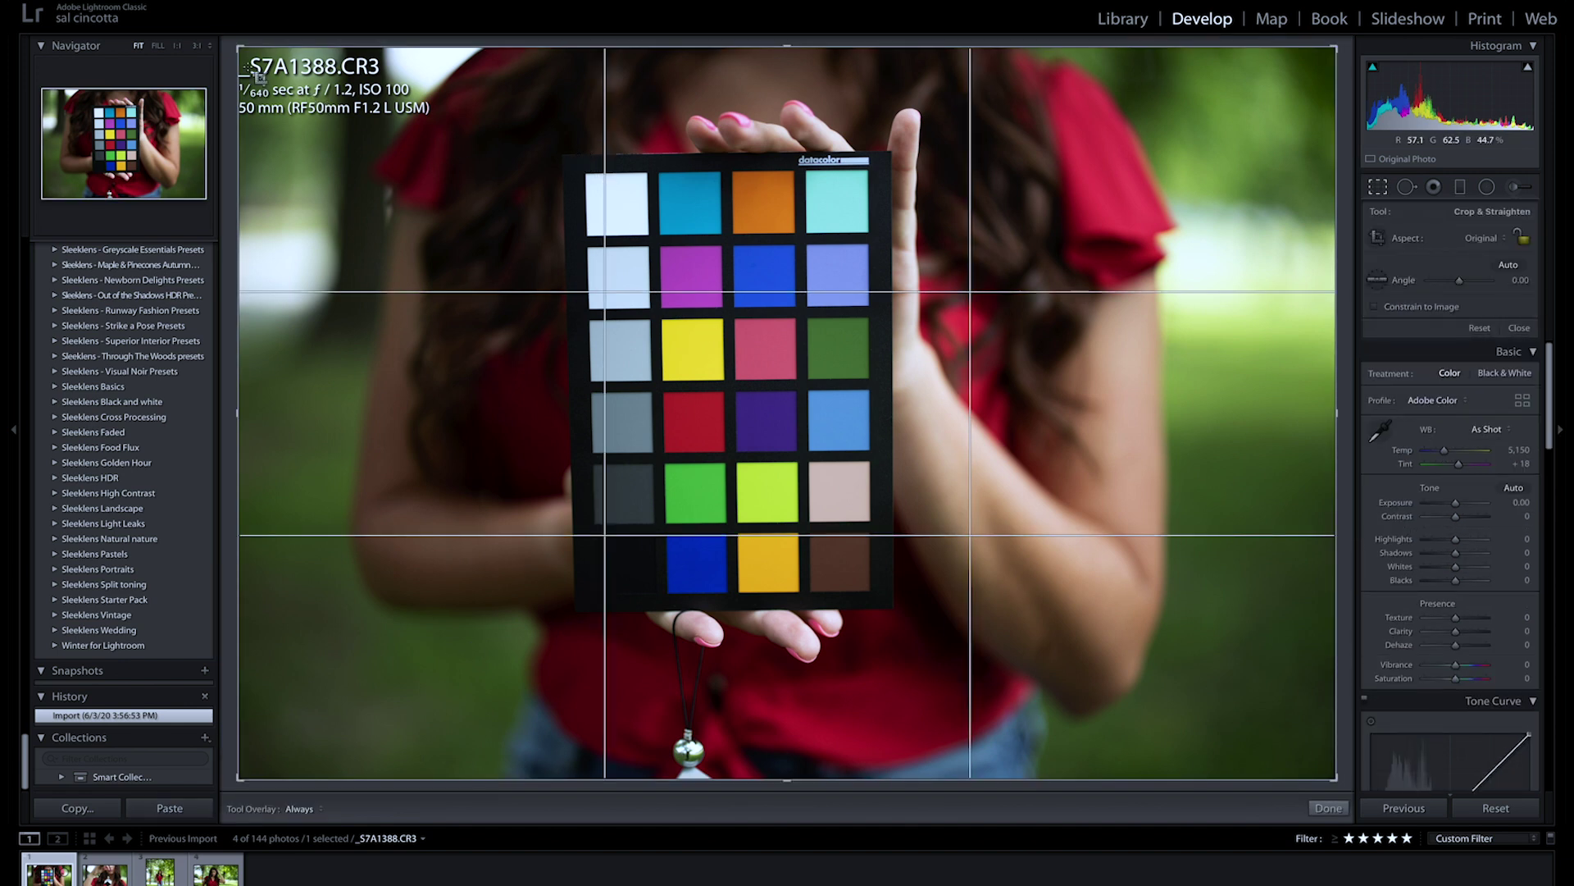
Step: Crop _S7A1388.CR3 tightly around the colour chart and commit the crop
{"action": "left_click_drag", "start_coordinate": [240, 47], "coordinate": [408, 104]}
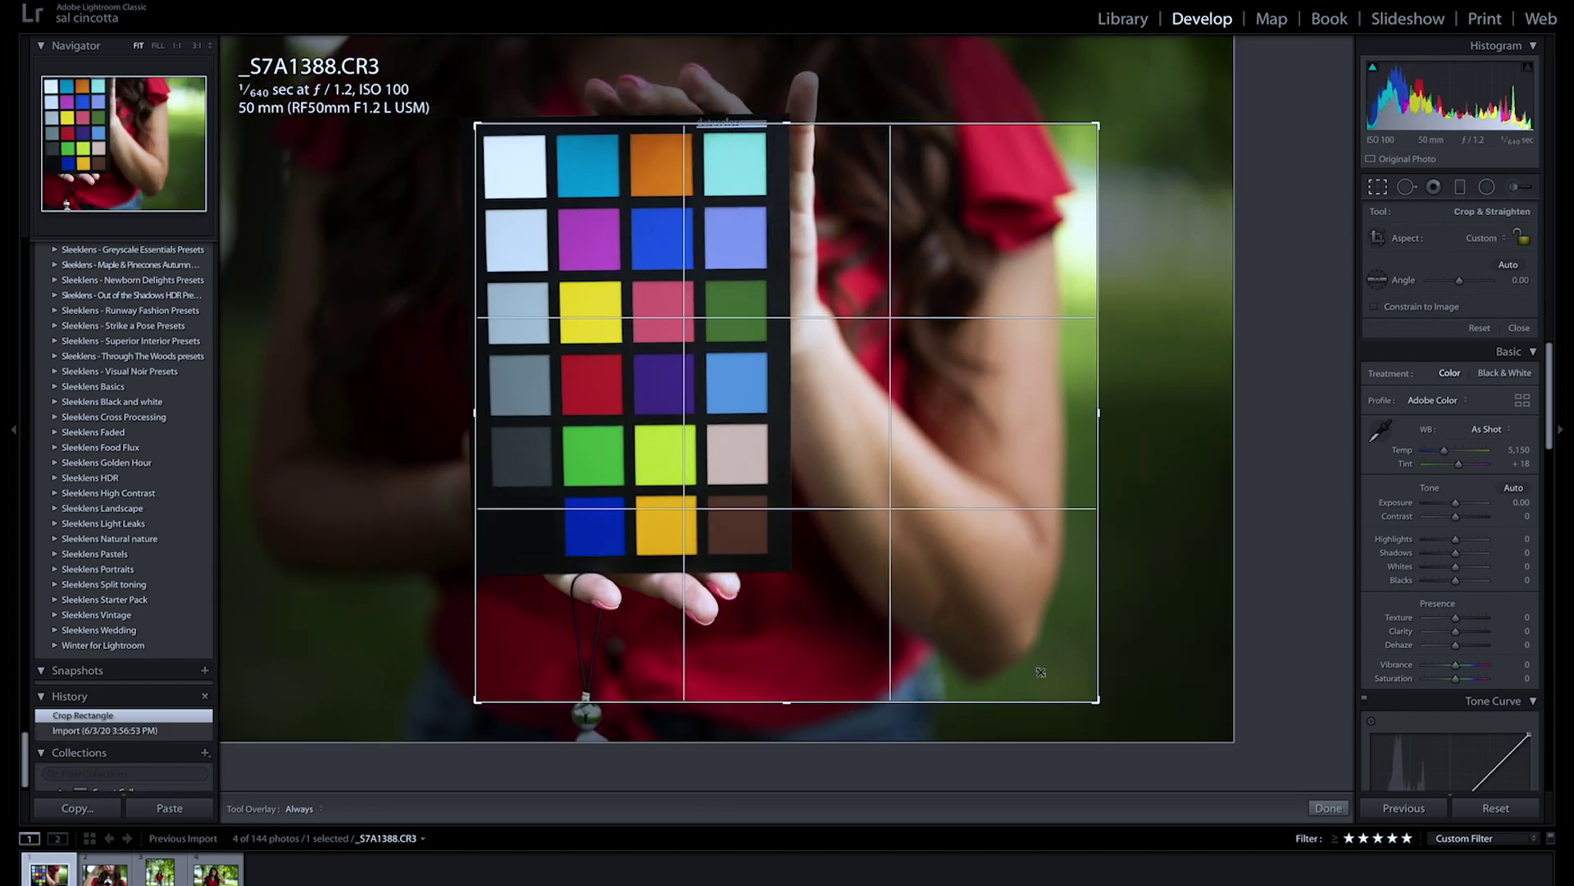
{"action": "left_click_drag", "start_coordinate": [1097, 700], "coordinate": [942, 635]}
{"action": "key", "text": "Return"}
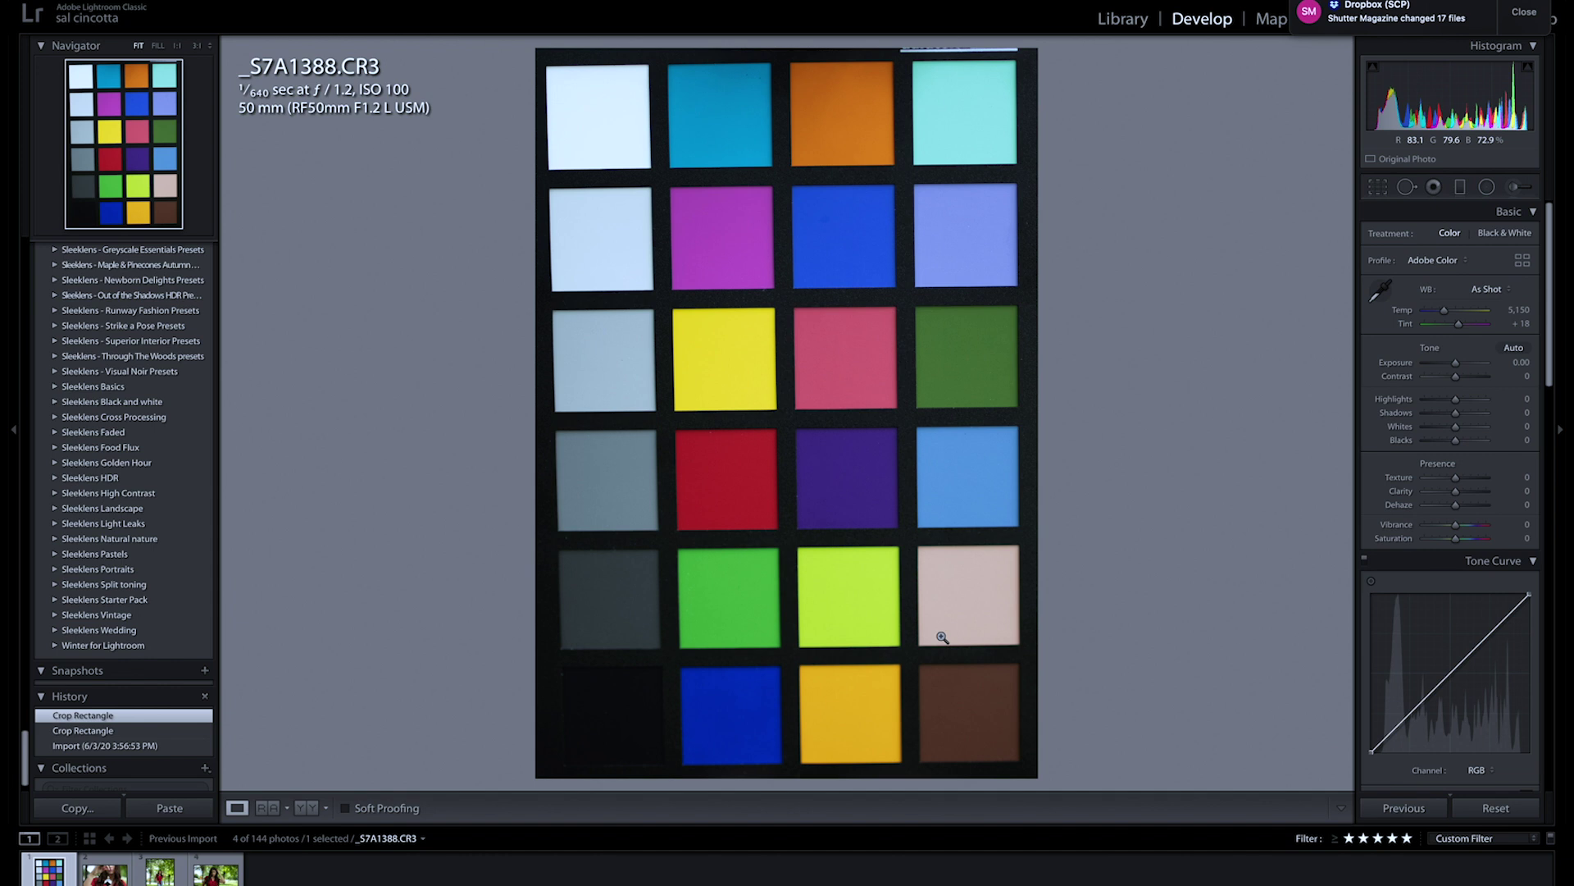
Step: Sample a light grey chart patch for white balance, giving Temp 5,750 and Tint +33
{"action": "left_click", "coordinate": [1380, 297]}
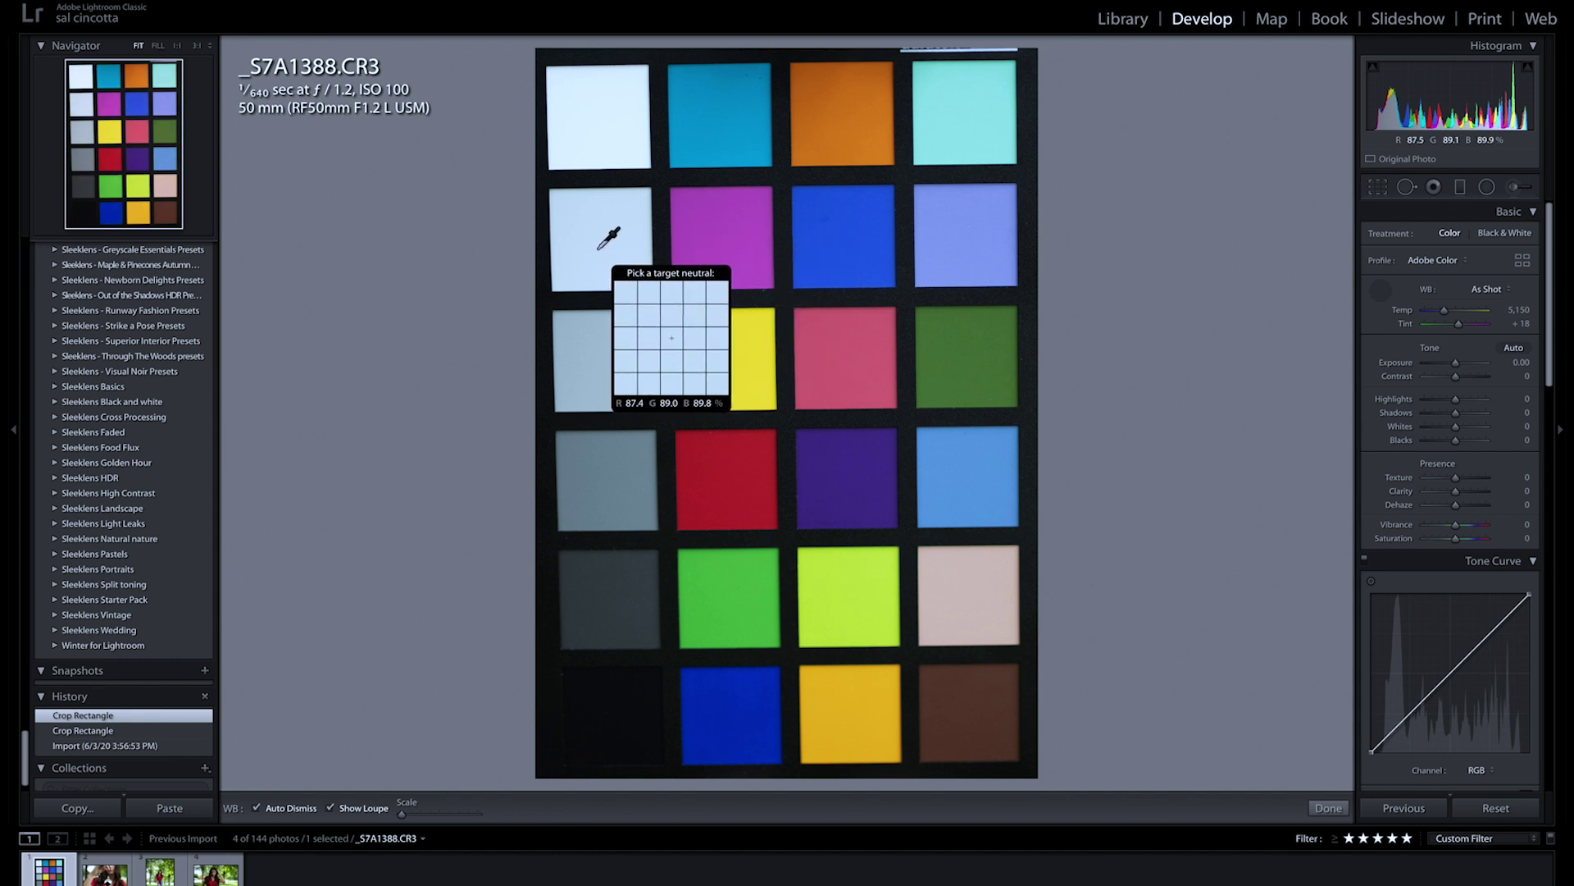
{"action": "left_click", "coordinate": [608, 238]}
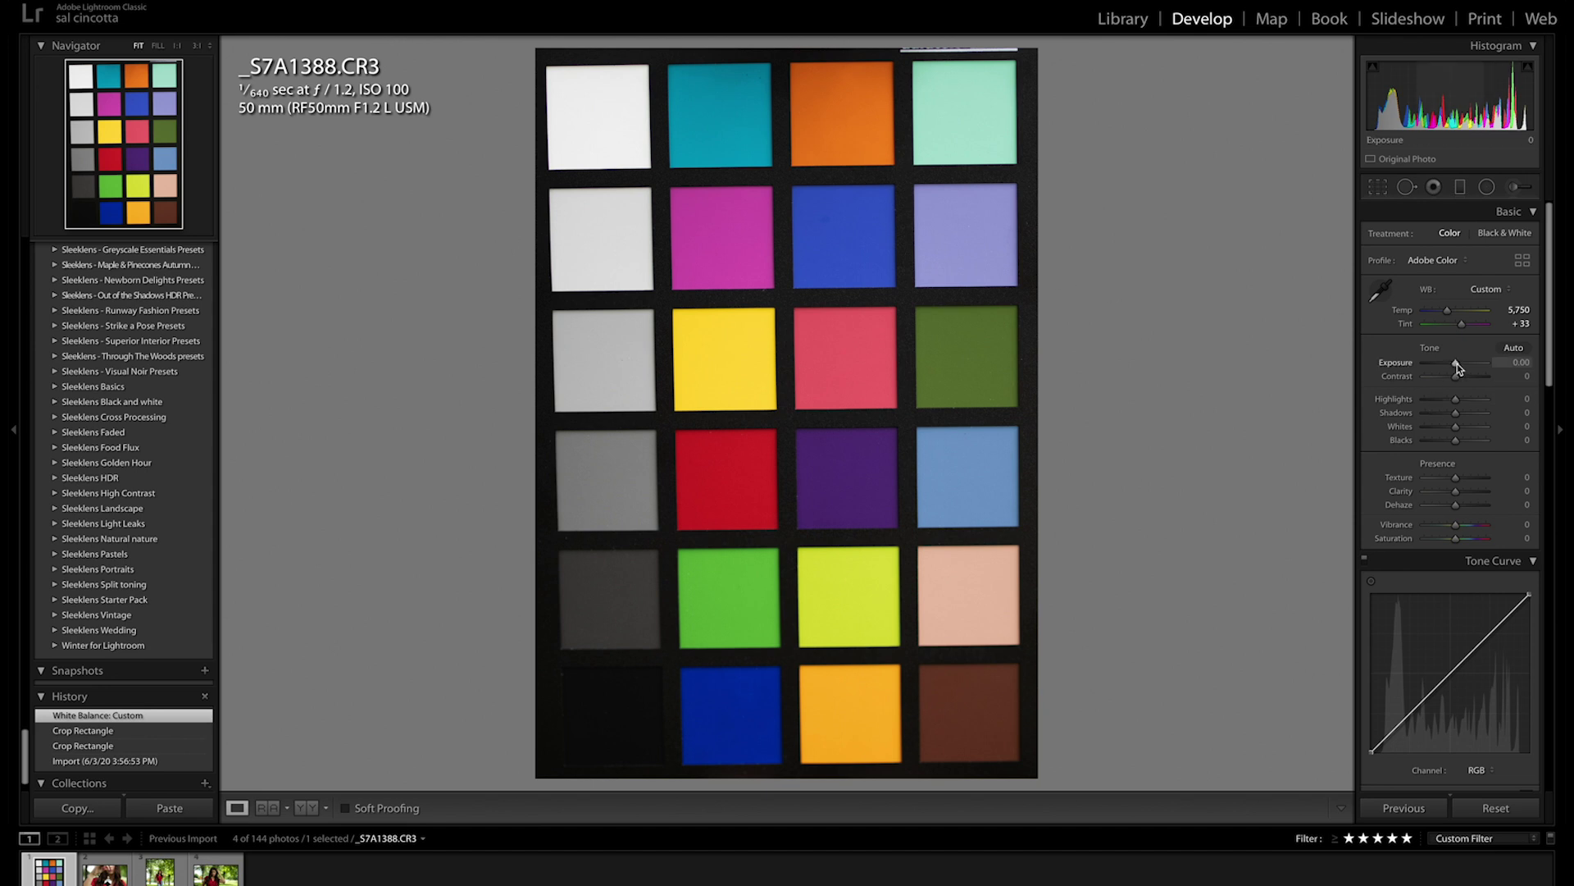
Step: Raise Exposure to +0.20 and settle Blacks at -39 on the chart photo
{"action": "left_click_drag", "start_coordinate": [1457, 368], "coordinate": [1458, 368]}
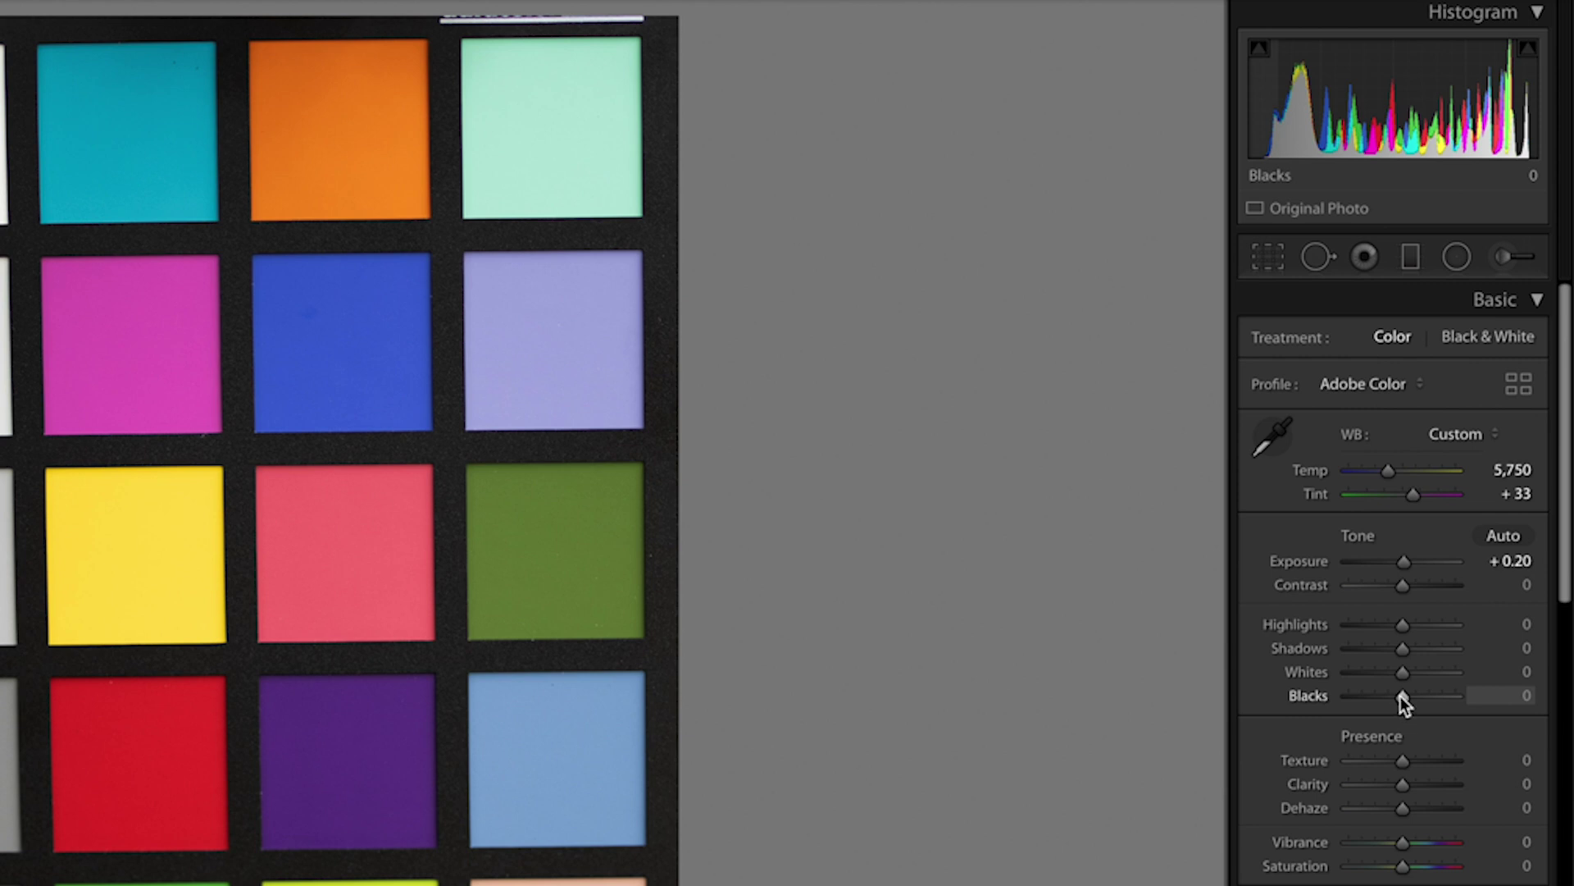
{"action": "left_click_drag", "start_coordinate": [1401, 696], "coordinate": [1379, 697]}
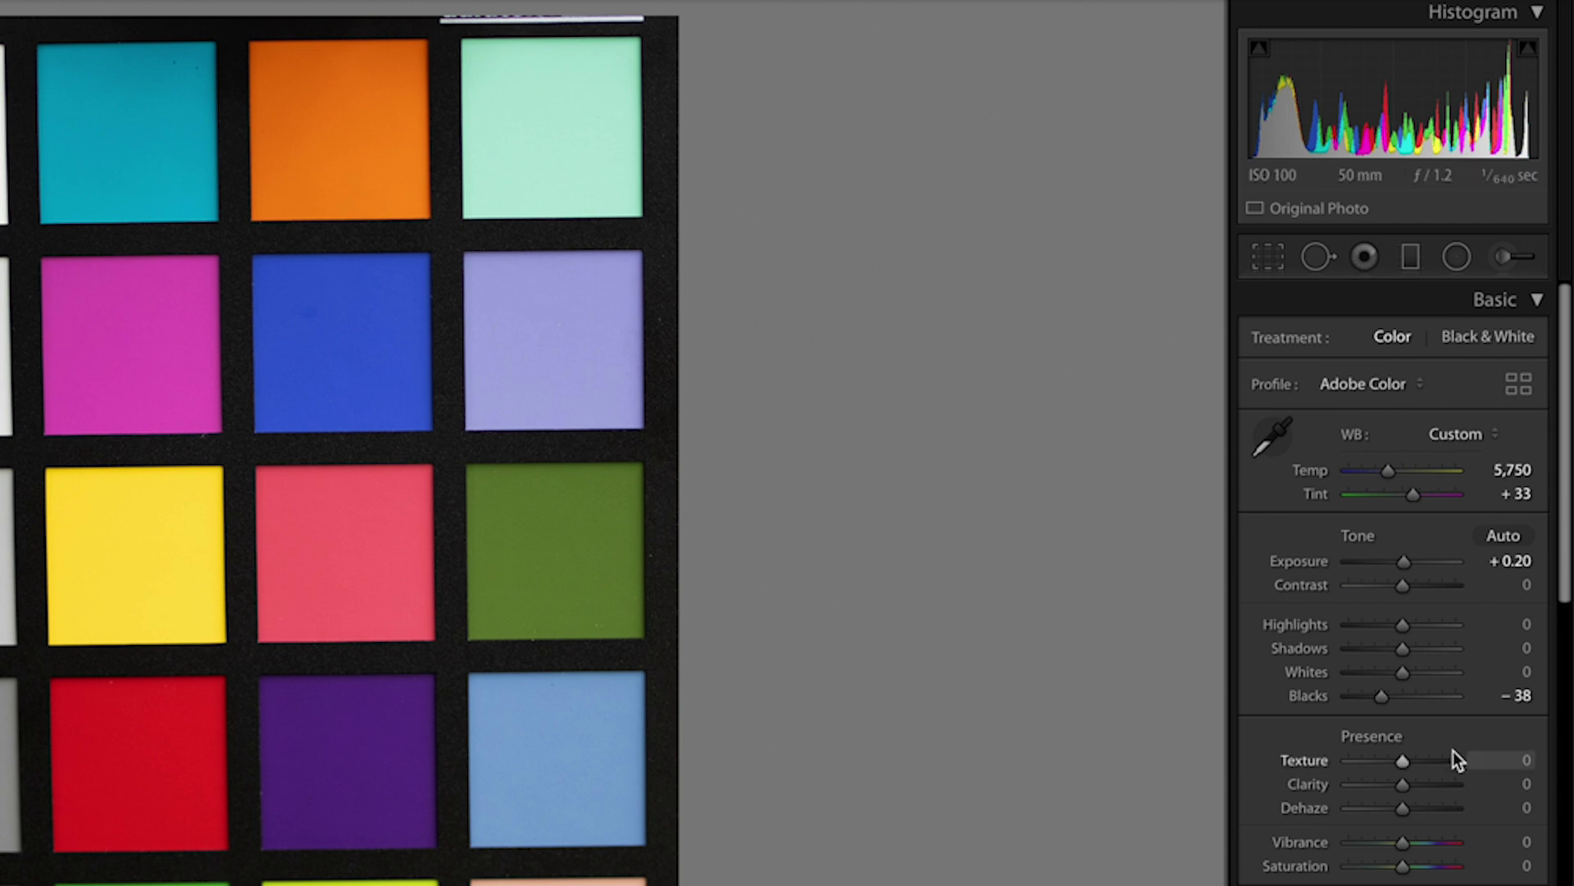
{"action": "left_click_drag", "start_coordinate": [1379, 697], "coordinate": [1371, 697]}
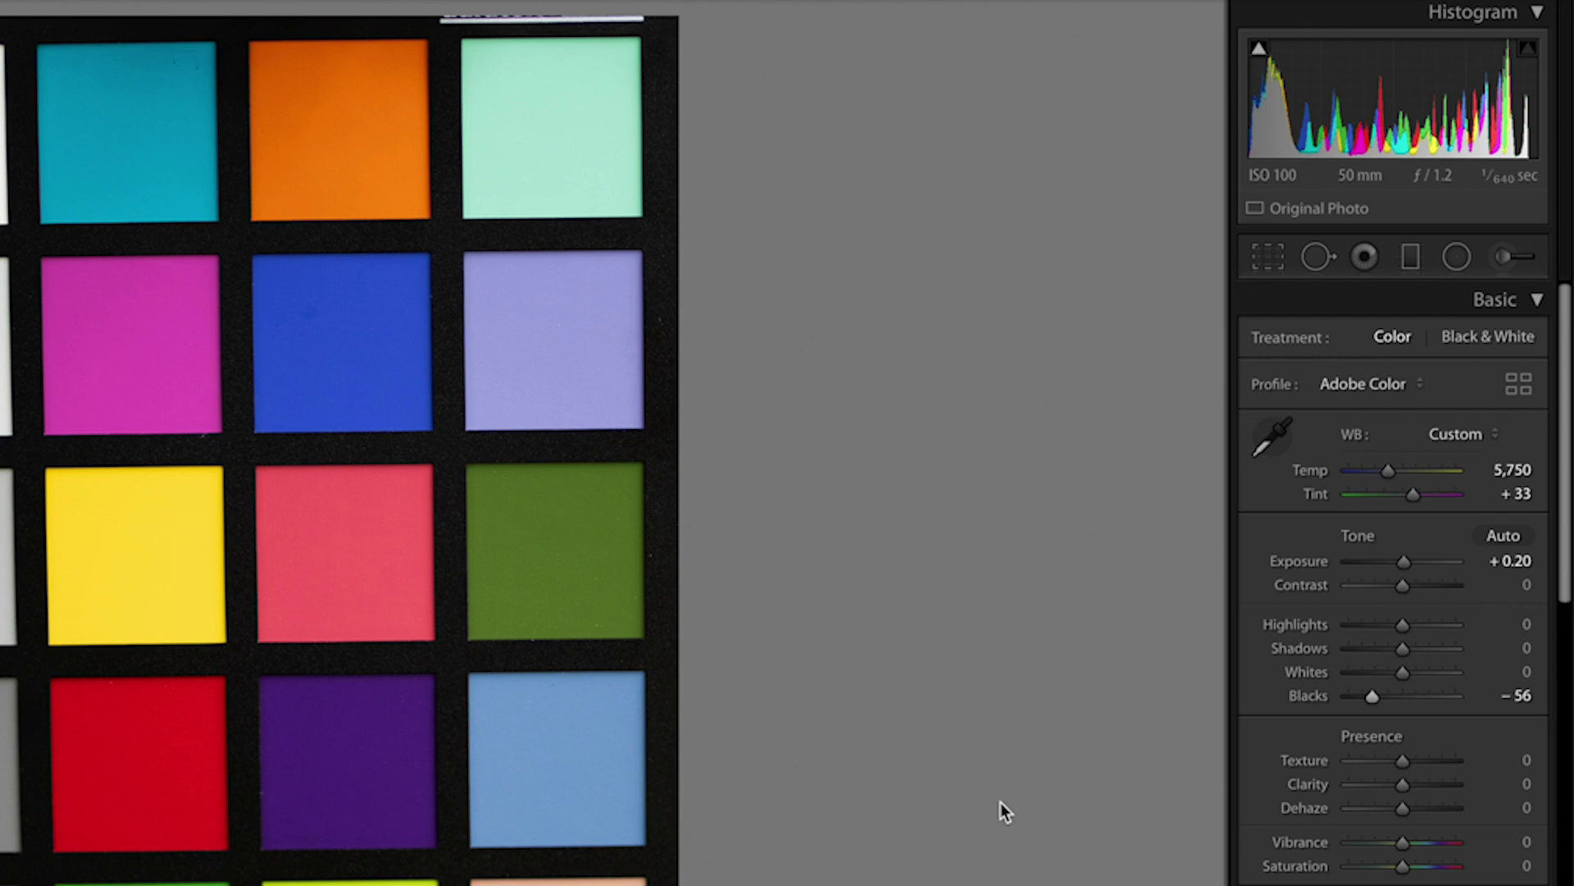
{"action": "left_click_drag", "start_coordinate": [1371, 696], "coordinate": [1382, 695]}
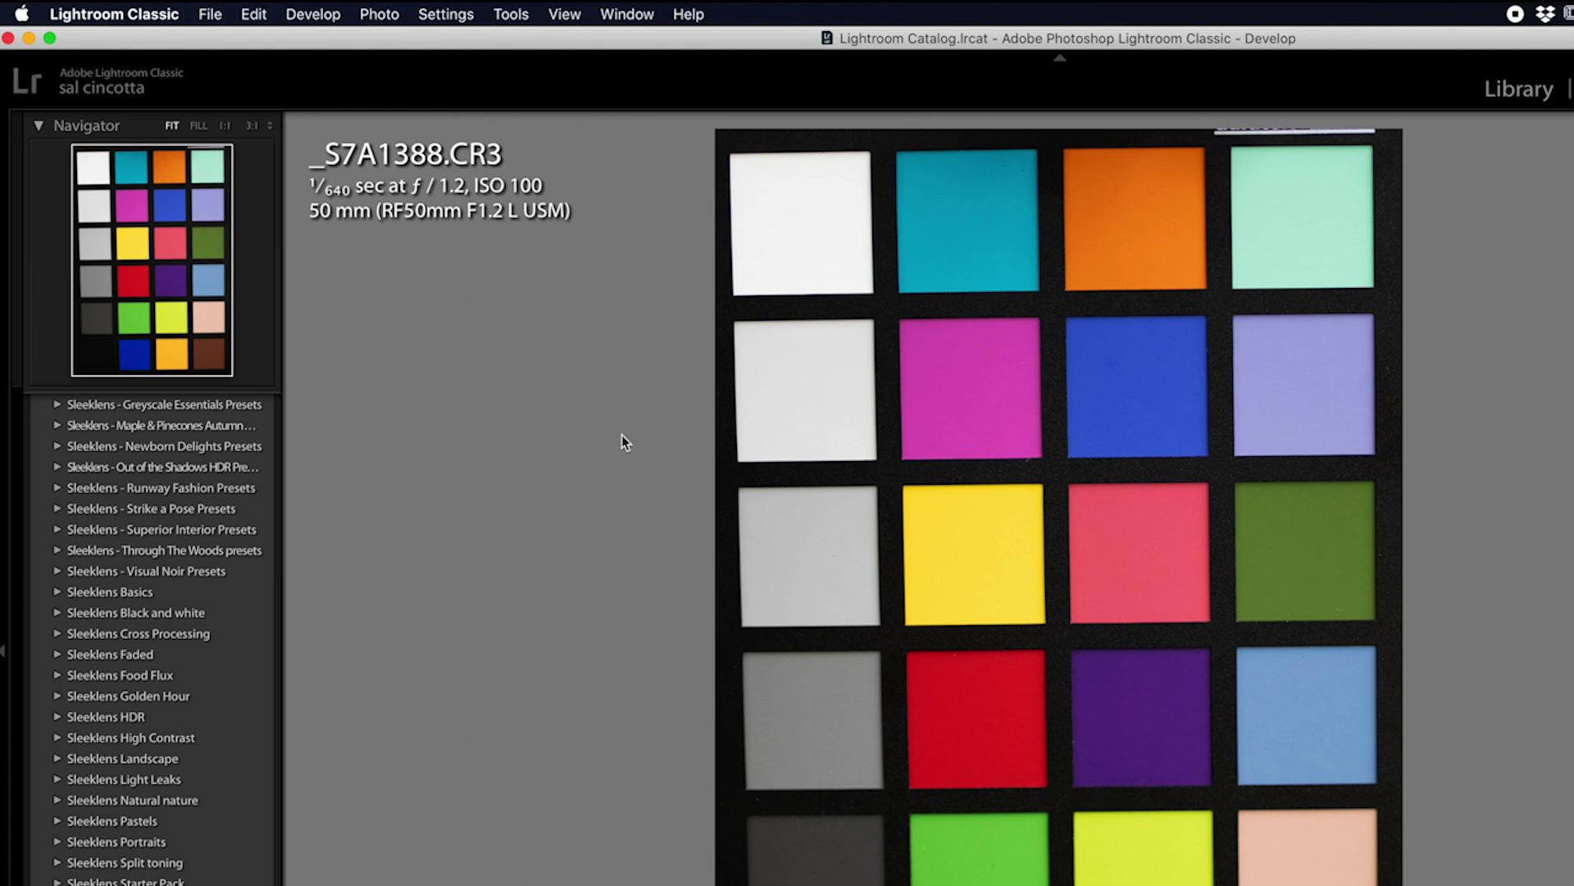
Step: Send a copy with Lightroom adjustments to SpyderCheckr Editing as _S7A1388-Edit.tif
{"action": "left_click", "coordinate": [396, 22]}
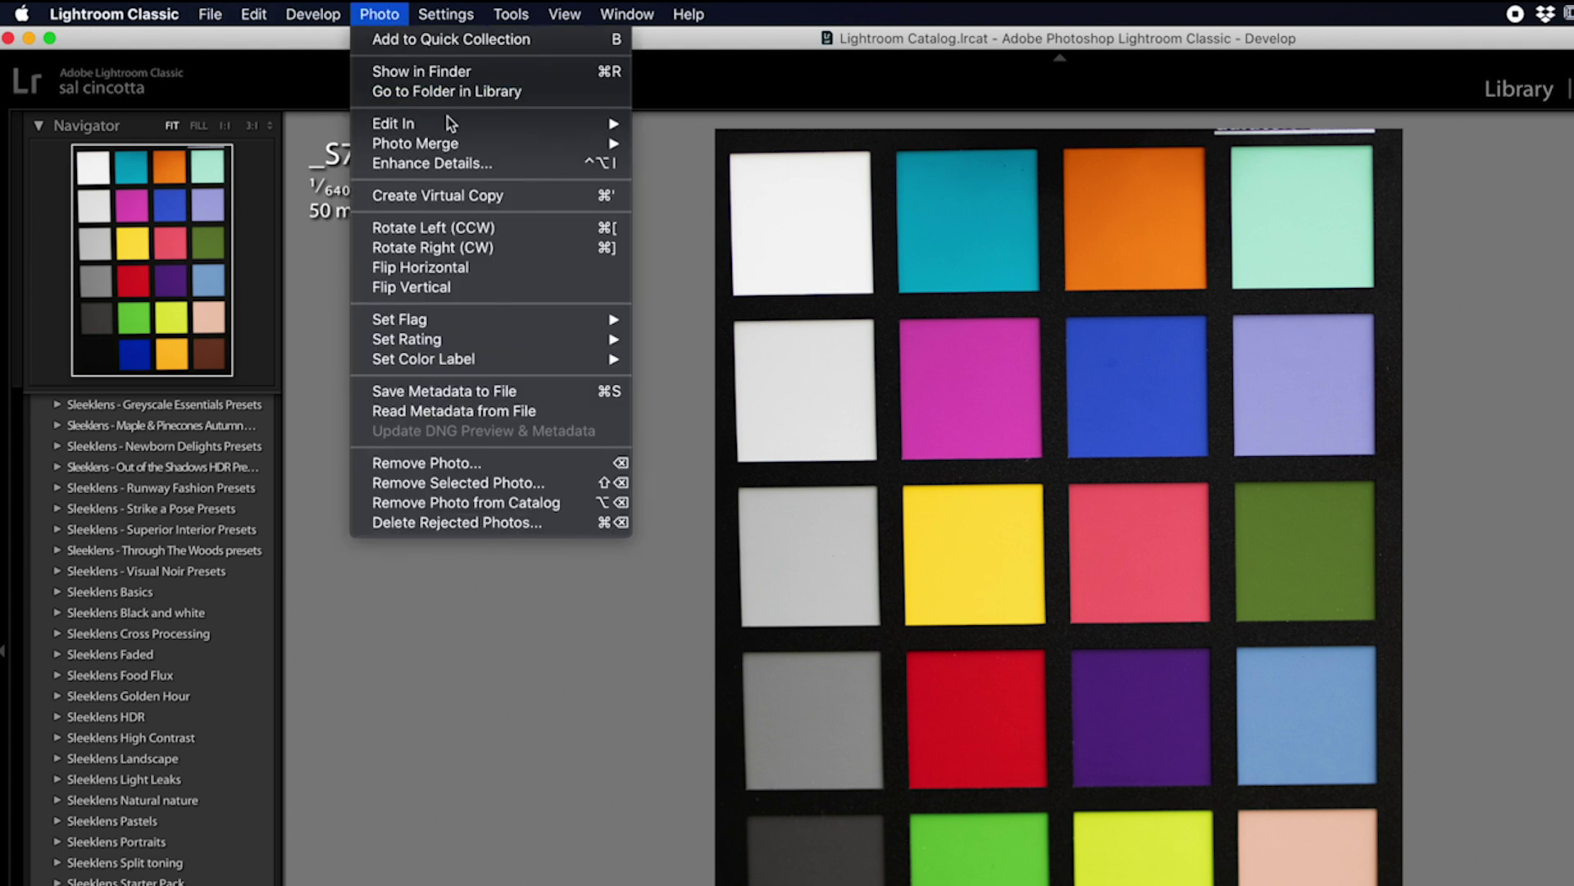
{"action": "mouse_move", "coordinate": [455, 126]}
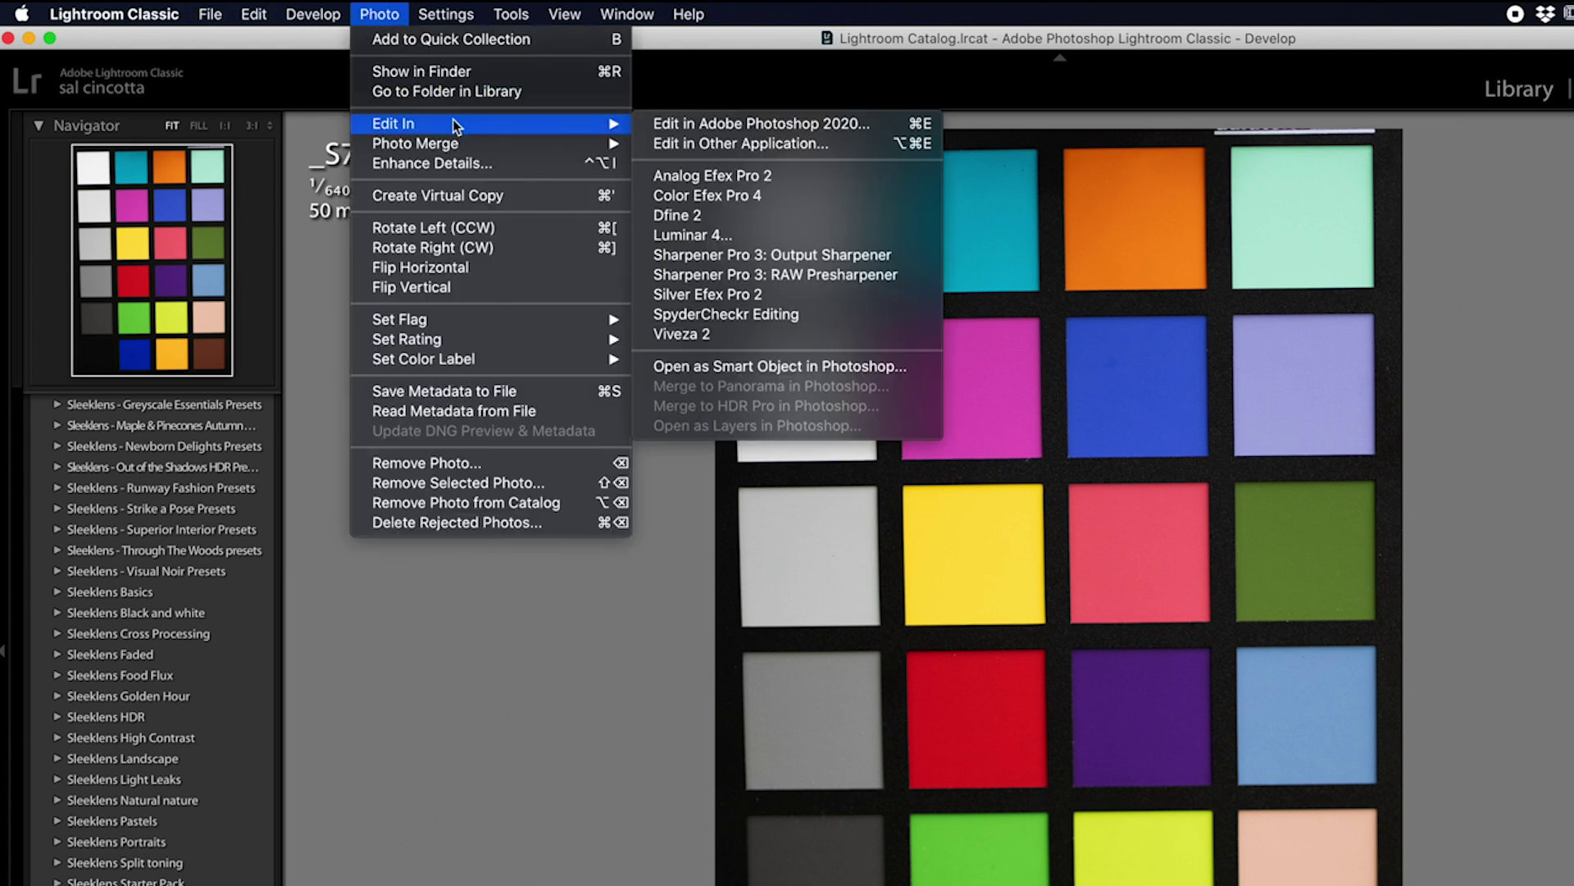
{"action": "left_click", "coordinate": [843, 315]}
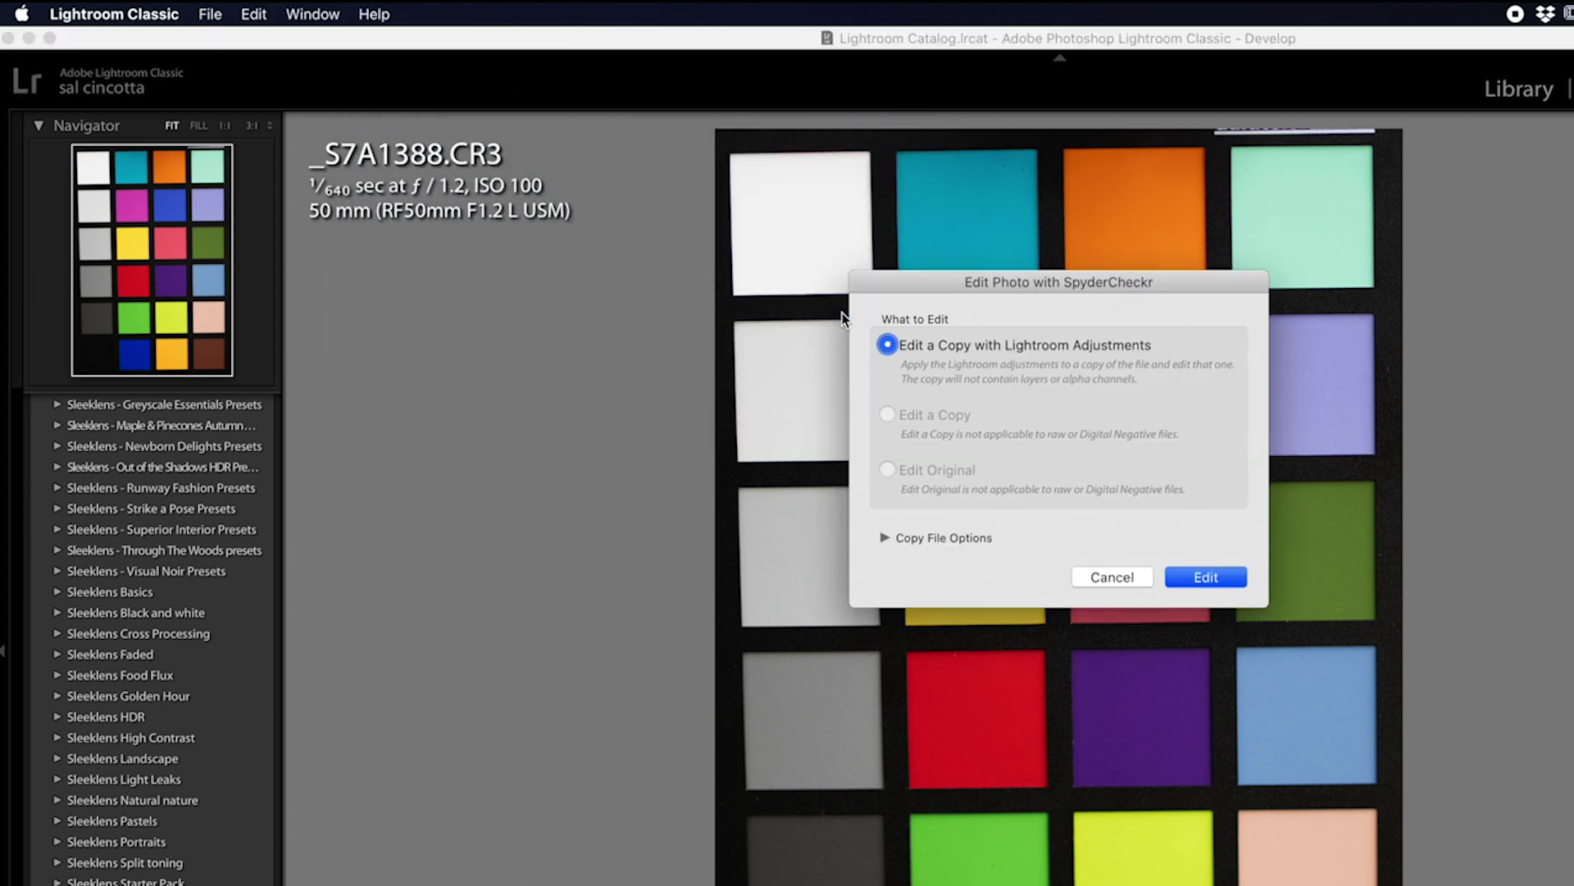
{"action": "left_click", "coordinate": [1205, 577]}
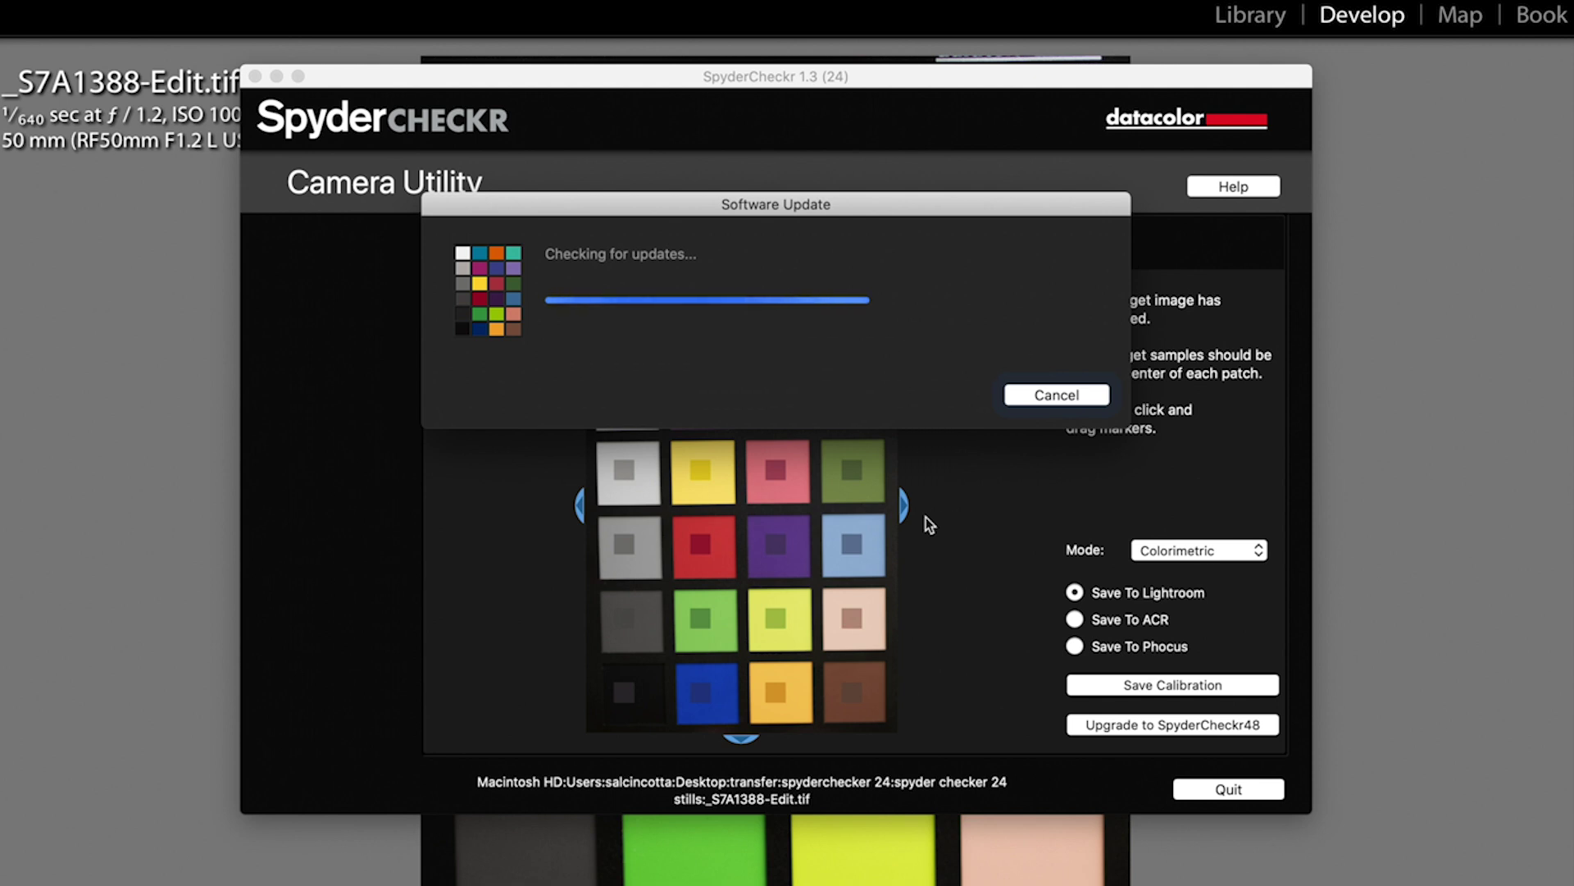
Step: Align the sample markers, save a Lightroom calibration preset named for the client, and quit SpyderCheckr
{"action": "left_click_drag", "start_coordinate": [853, 469], "coordinate": [856, 469]}
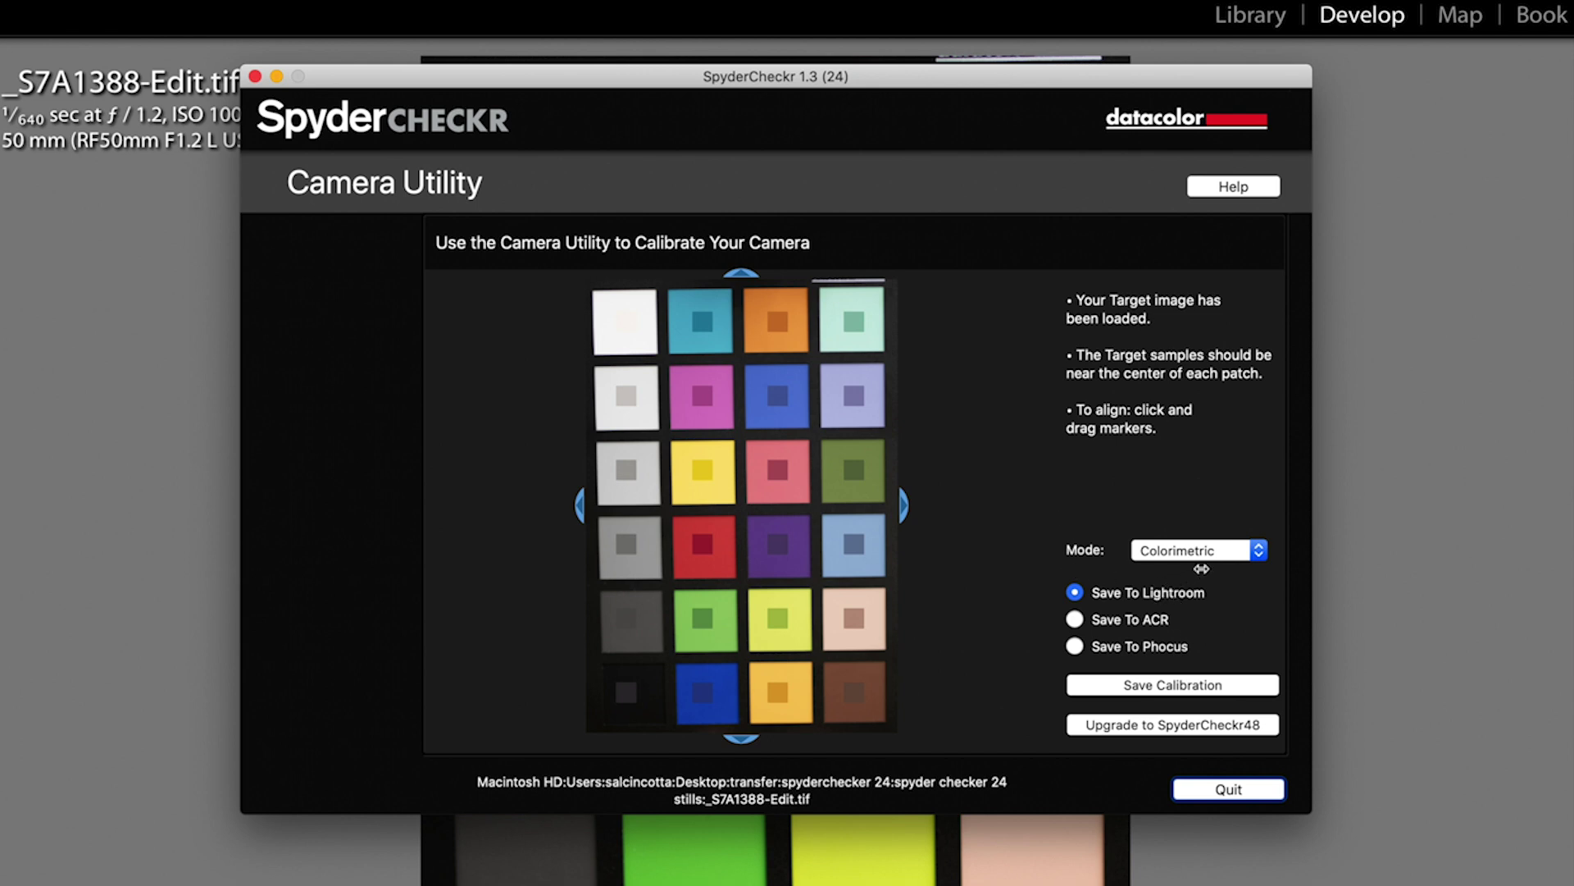
{"action": "left_click", "coordinate": [1195, 686]}
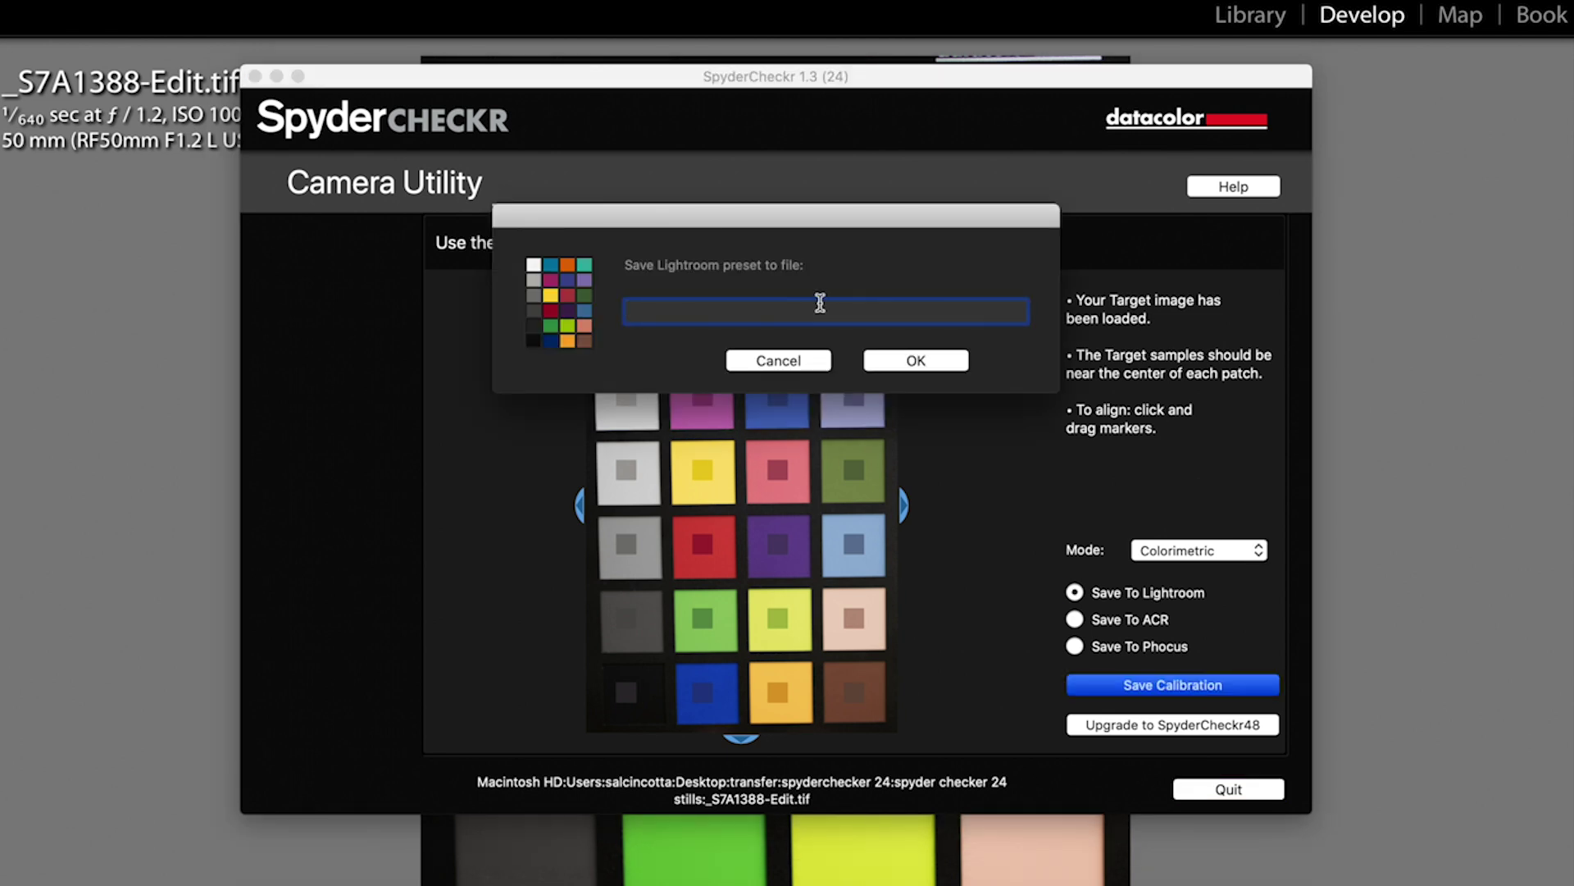
{"action": "left_click", "coordinate": [909, 362]}
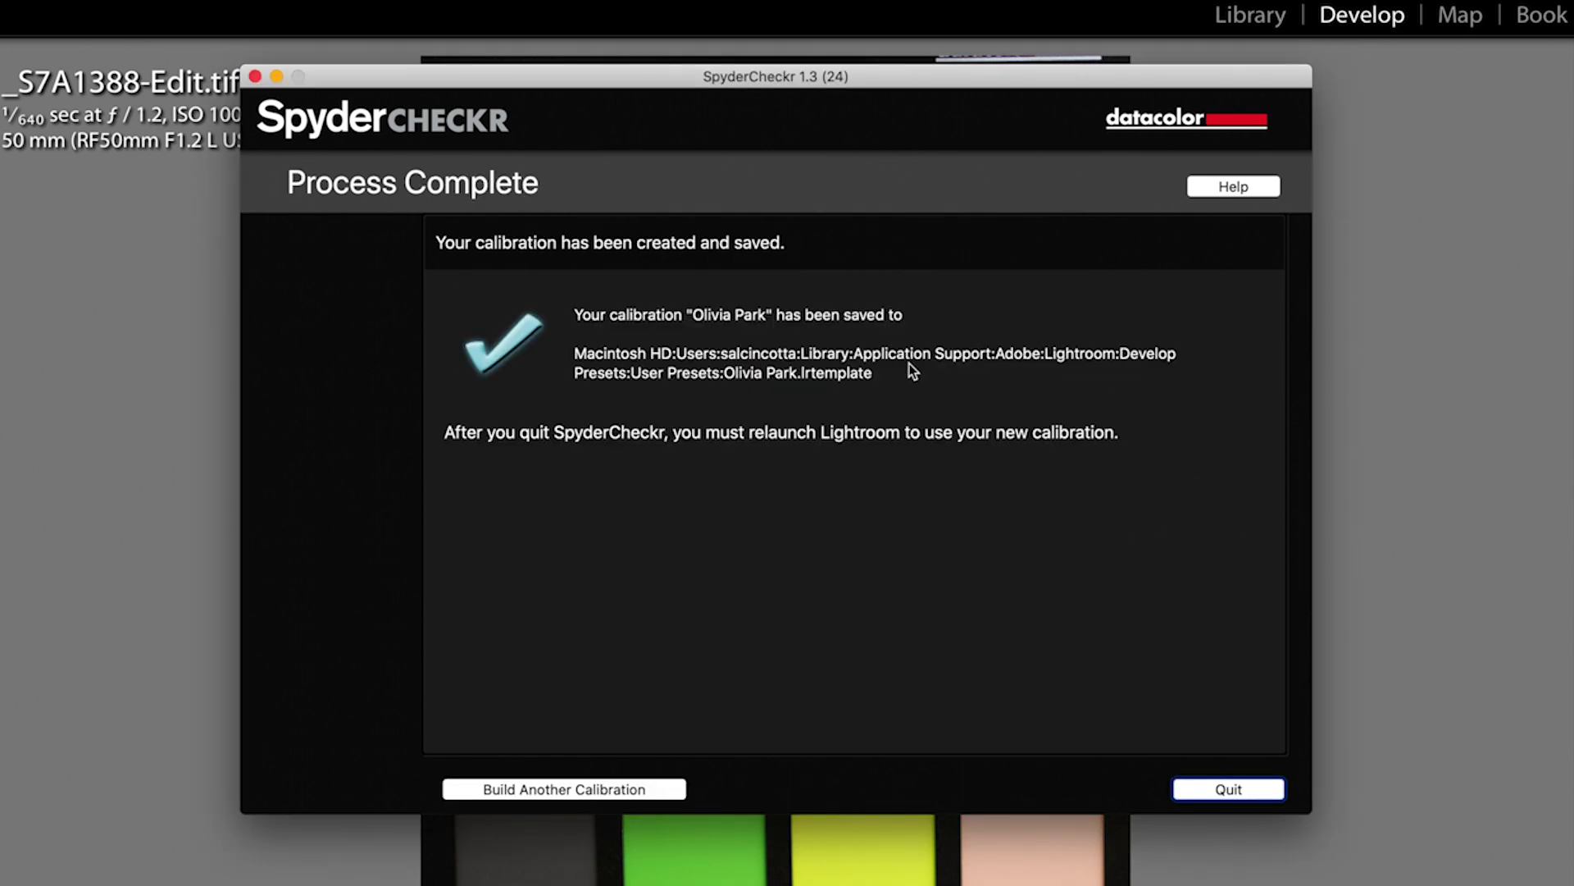
{"action": "left_click", "coordinate": [1214, 789]}
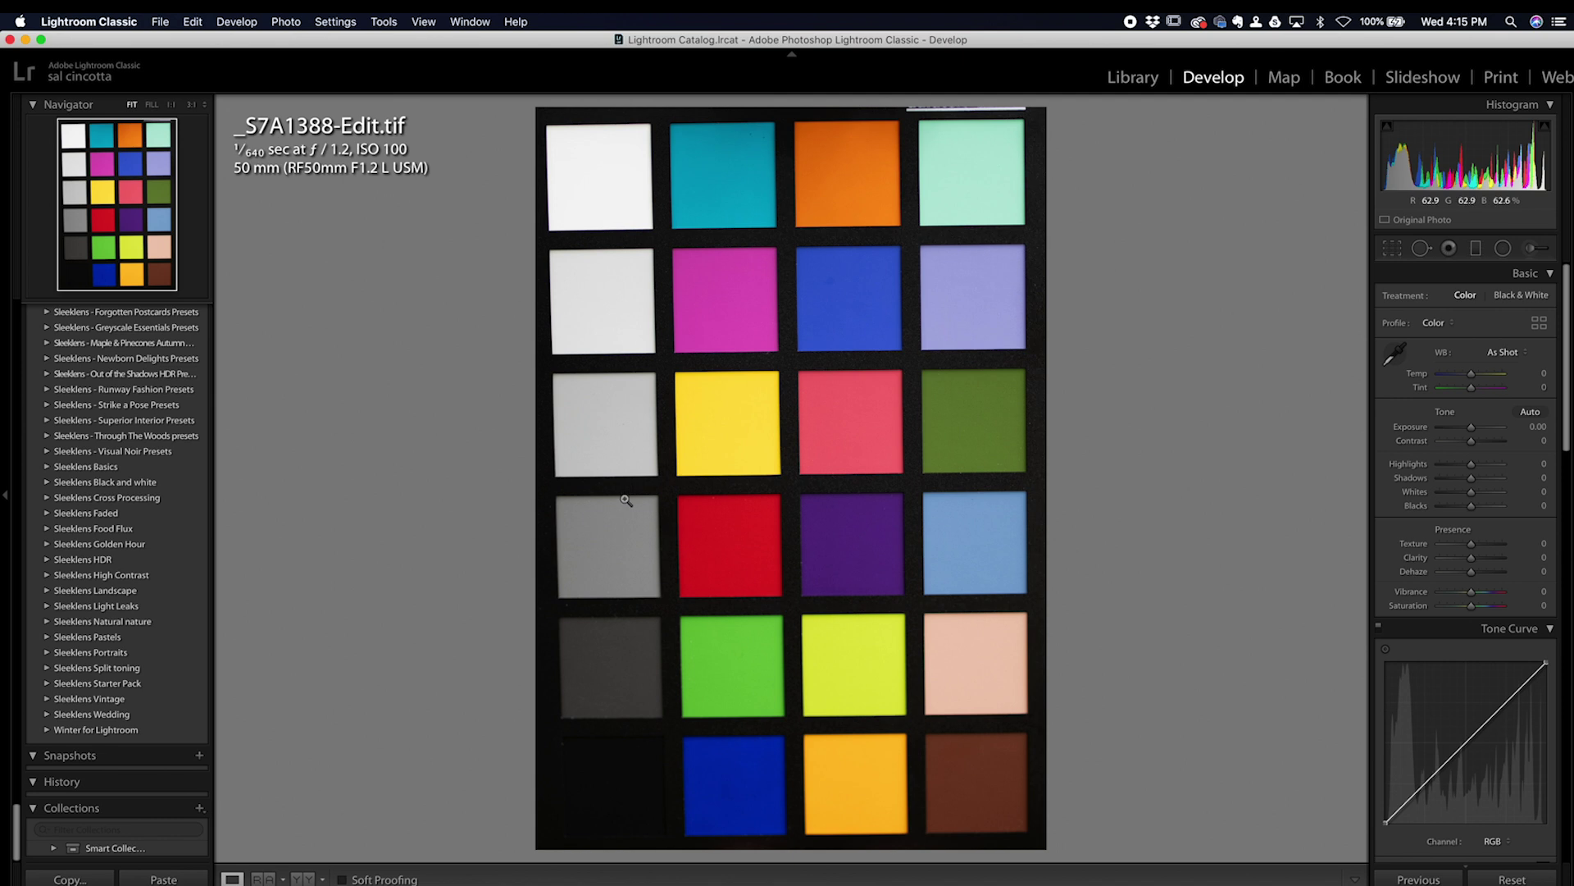
Step: Quit and relaunch Lightroom without a catalog backup, dismissing the preset conversion notice
{"action": "left_click", "coordinate": [162, 23]}
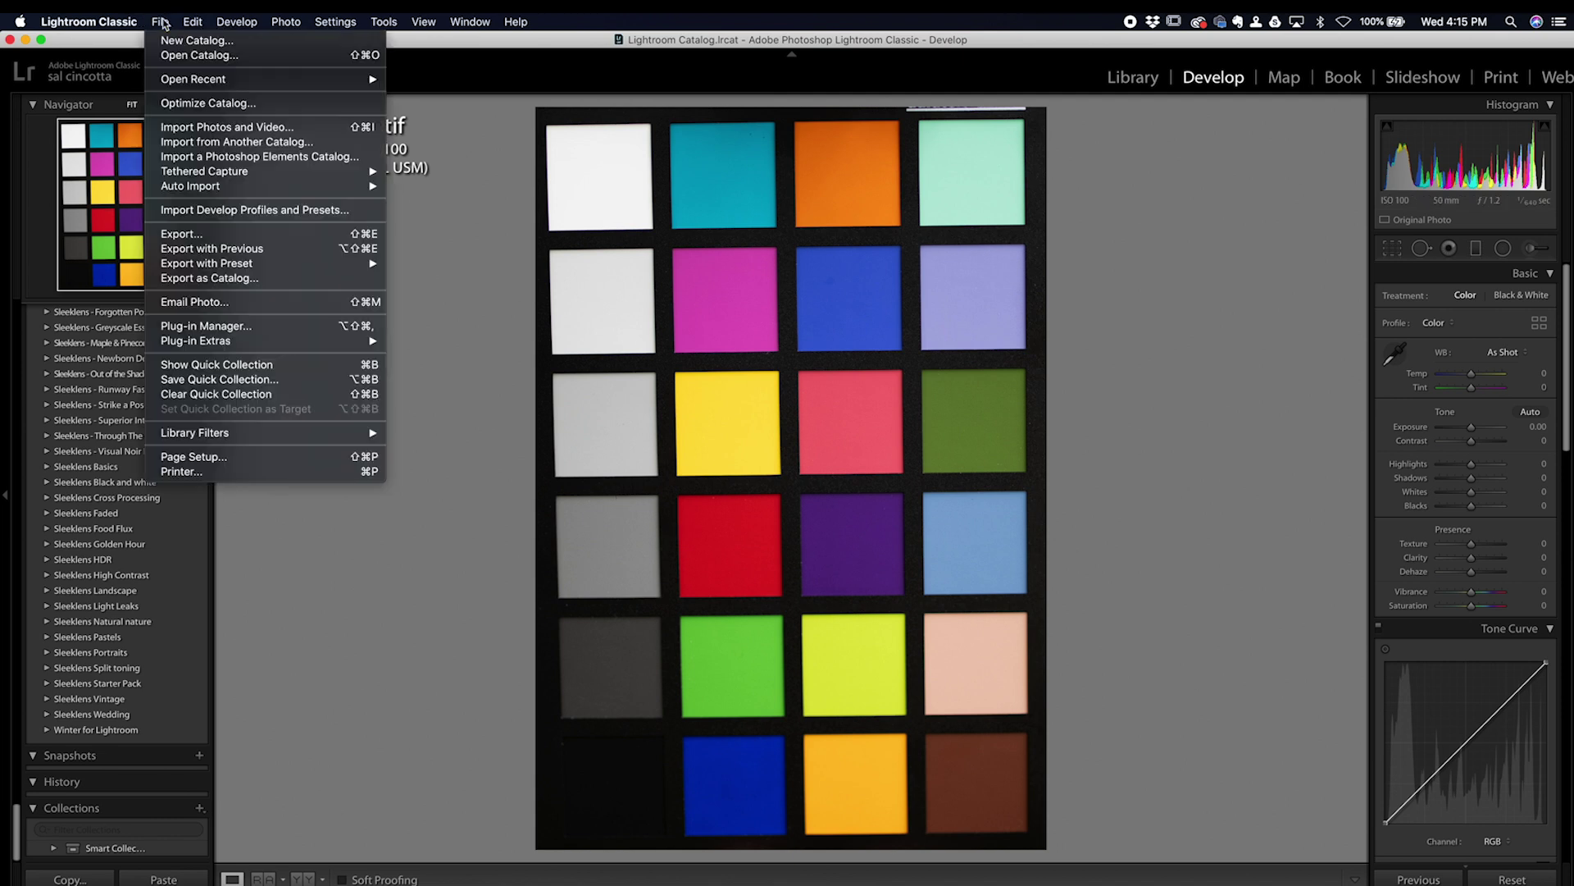
{"action": "left_click", "coordinate": [161, 22]}
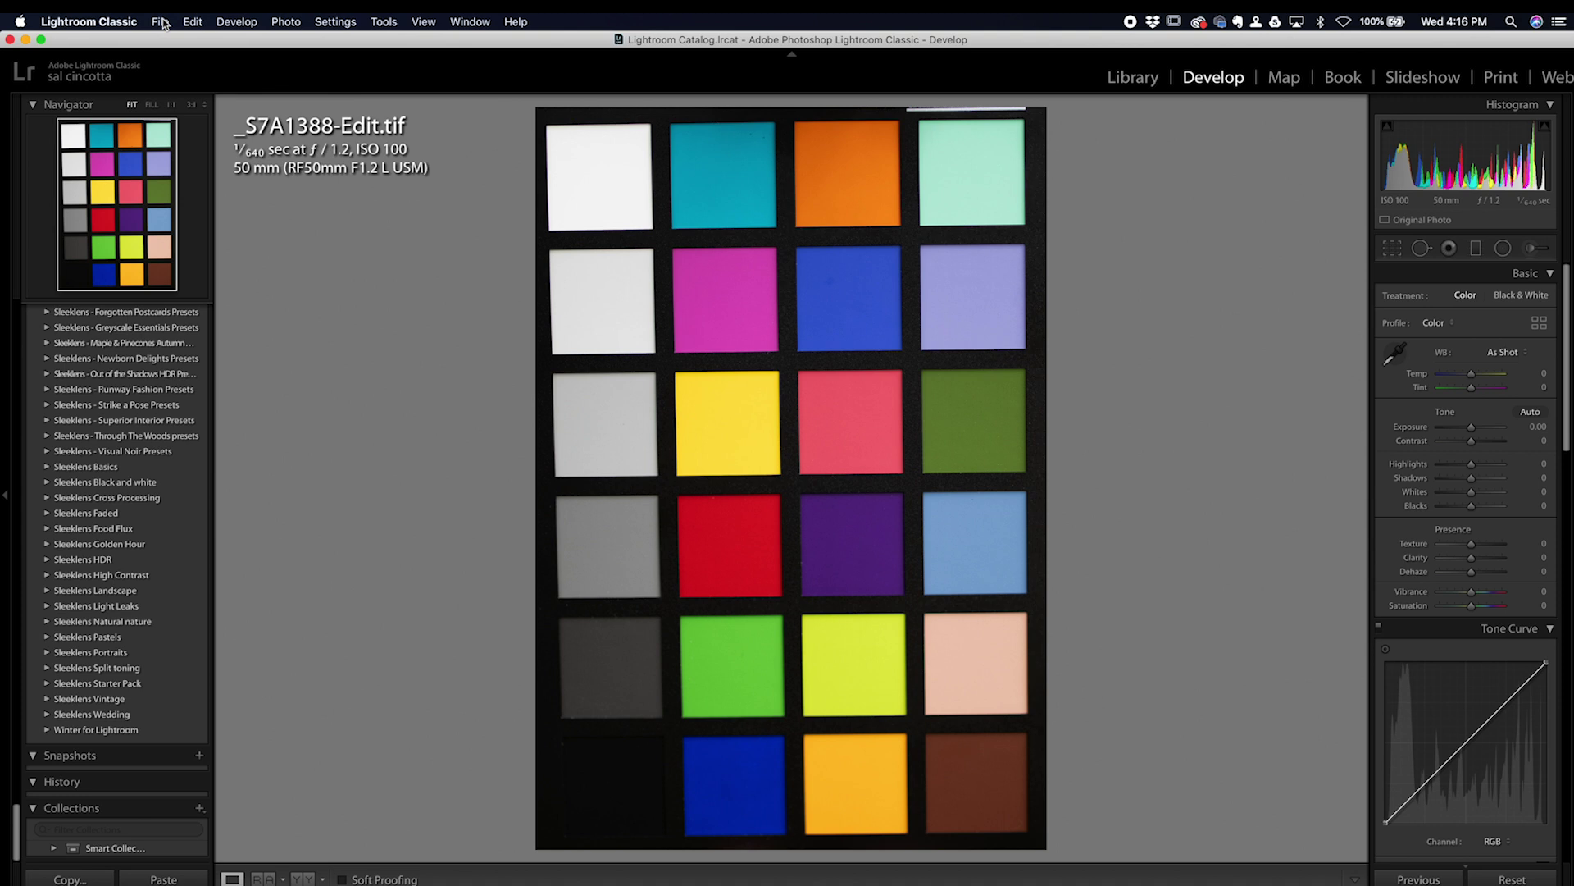
{"action": "key", "text": "super+q"}
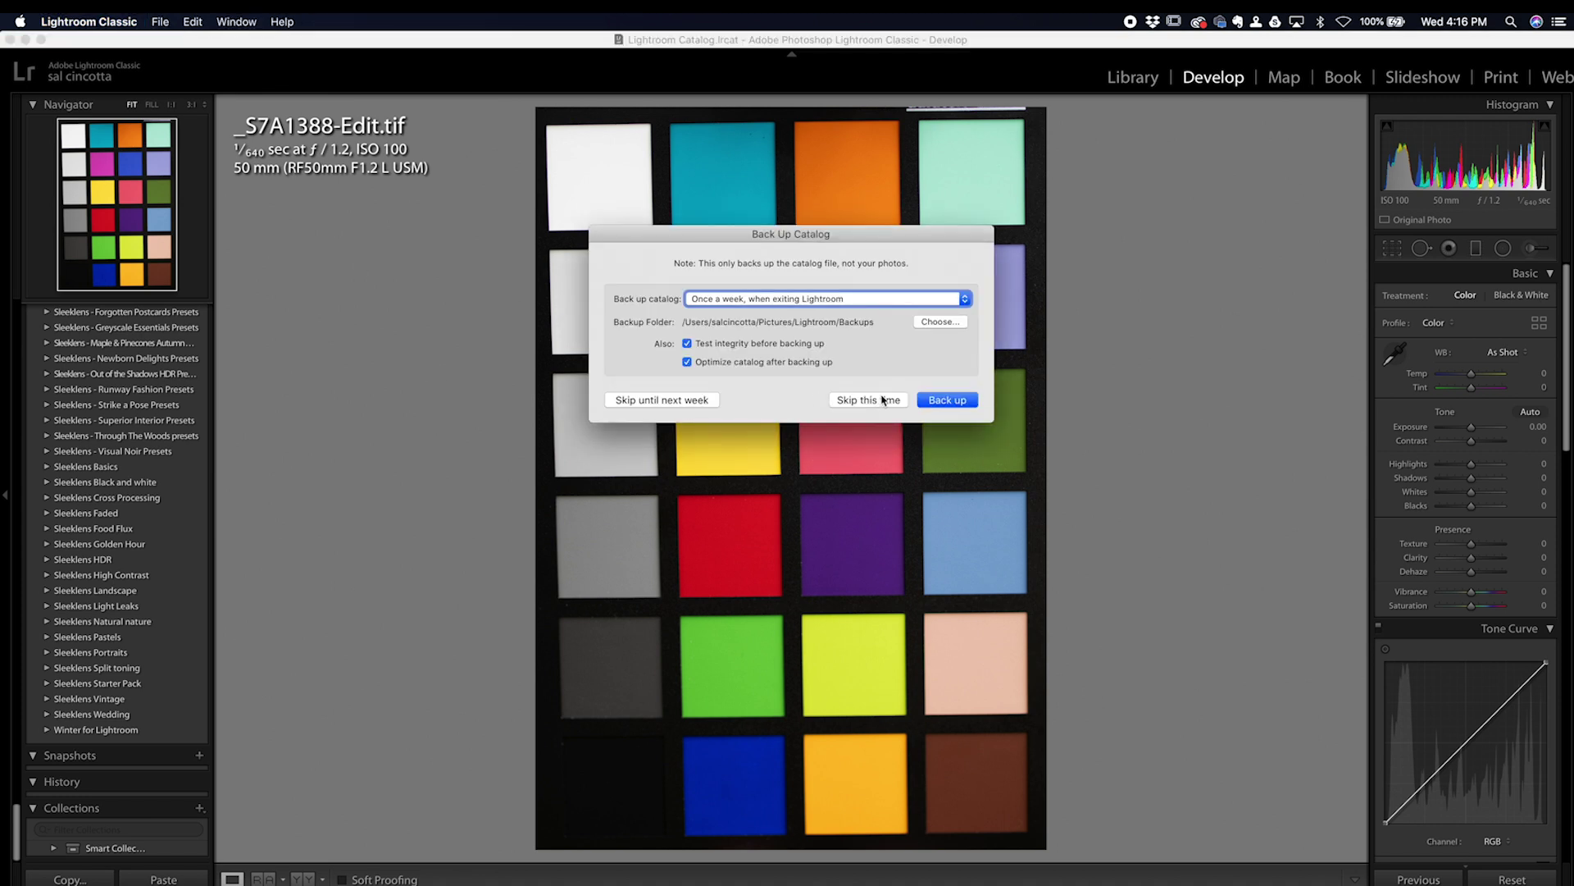
{"action": "left_click", "coordinate": [883, 401]}
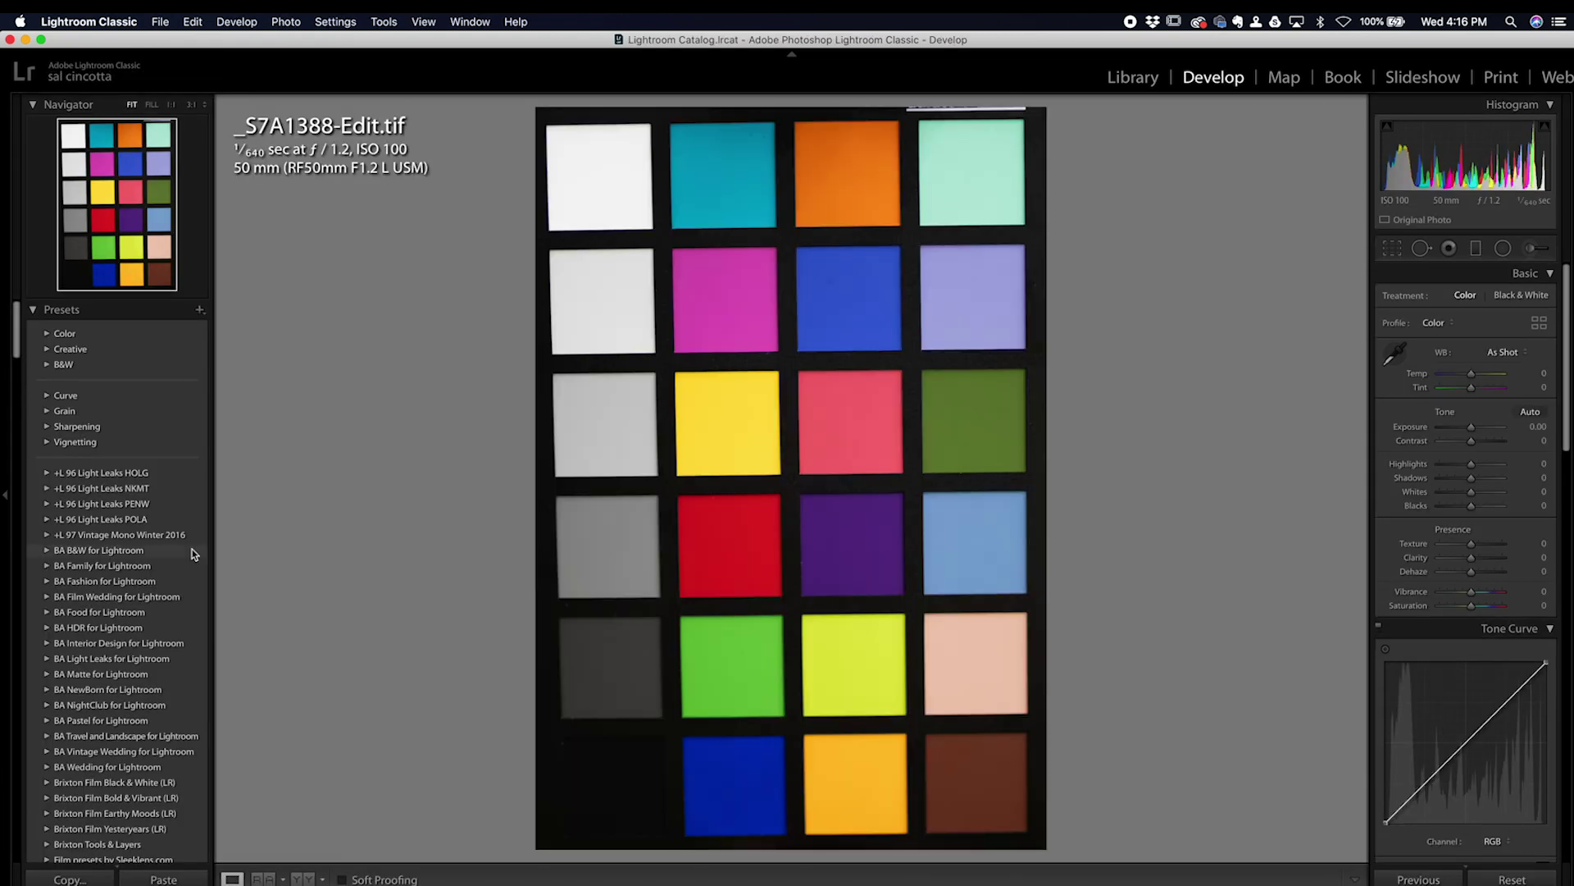
{"action": "scroll", "coordinate": [192, 548], "scroll_direction": "down", "scroll_amount": 5}
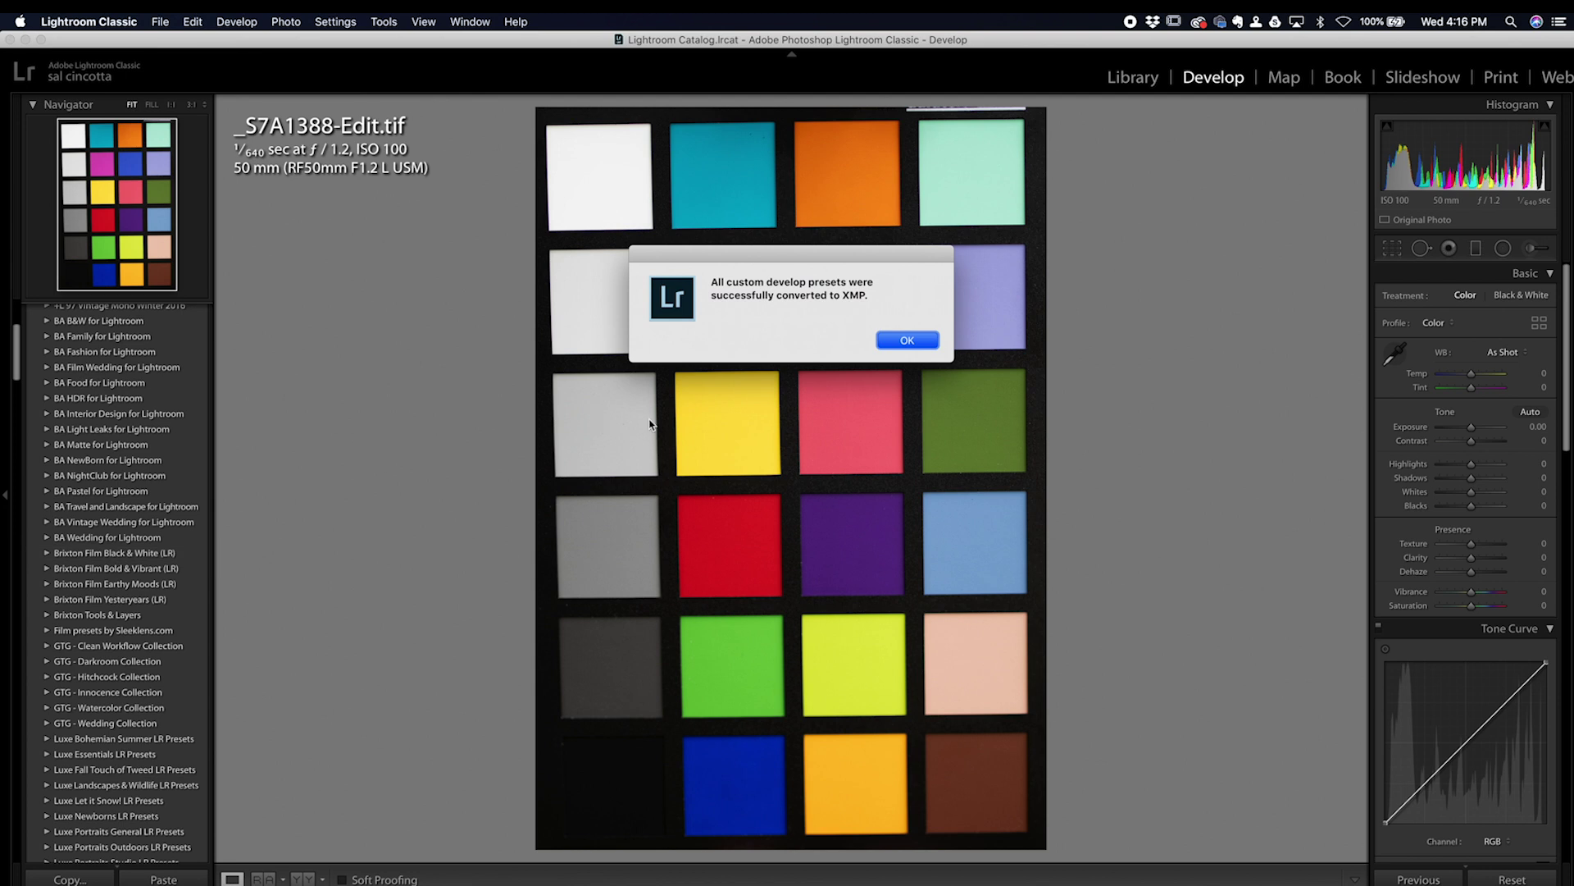
{"action": "left_click", "coordinate": [900, 341]}
Step: Apply the client-named calibration preset to the checker shot and filter the filmstrip to rated photos
{"action": "scroll", "coordinate": [167, 569], "scroll_direction": "down", "scroll_amount": 10}
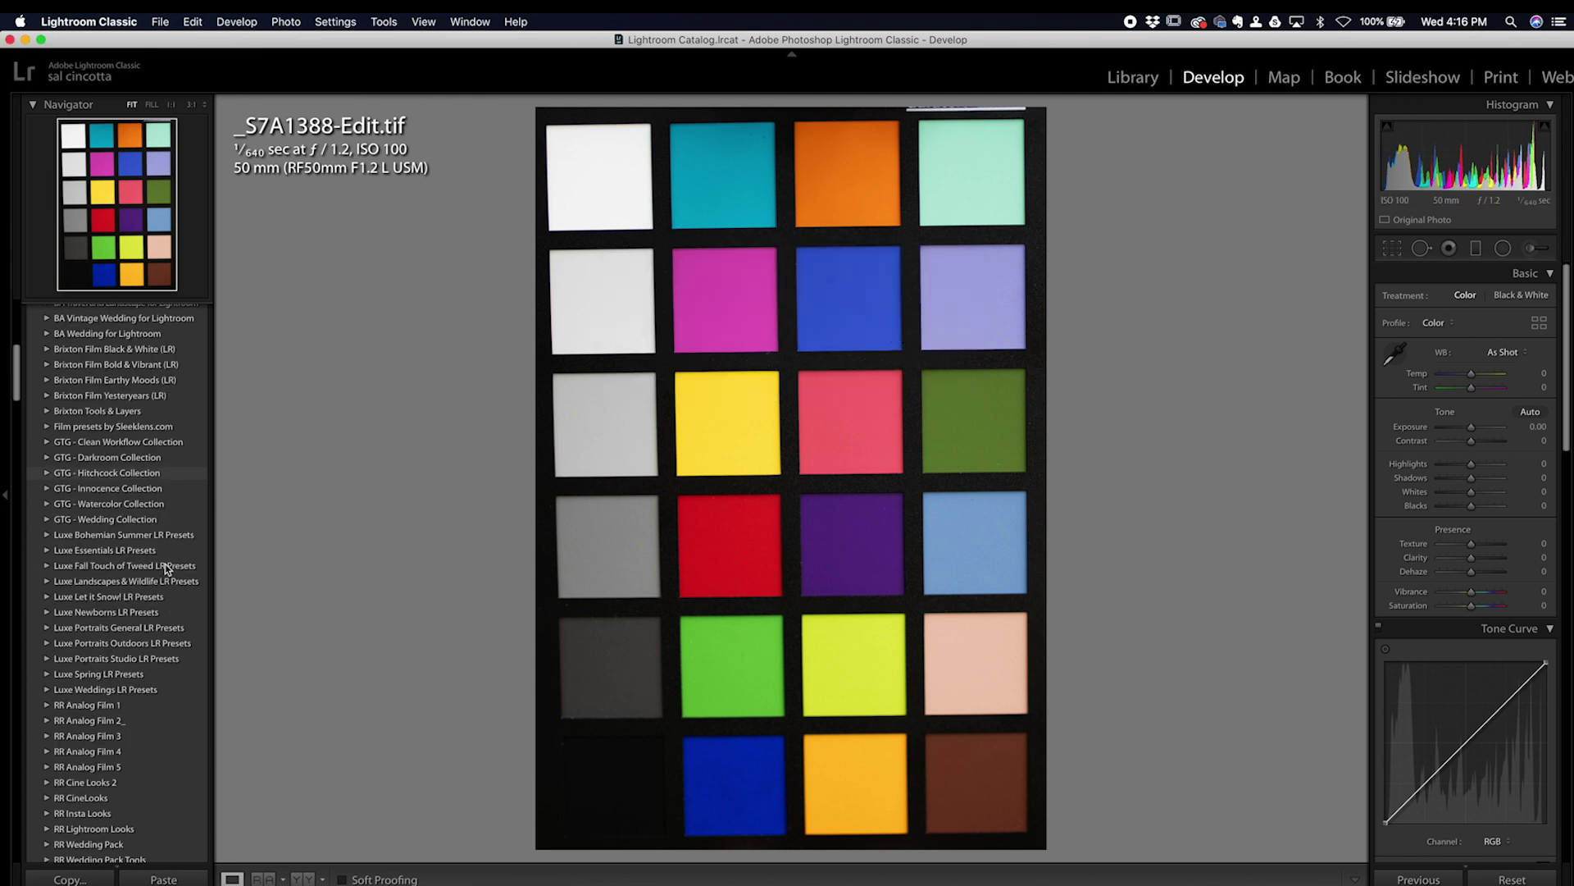
{"action": "scroll", "coordinate": [166, 568], "scroll_direction": "down", "scroll_amount": 15}
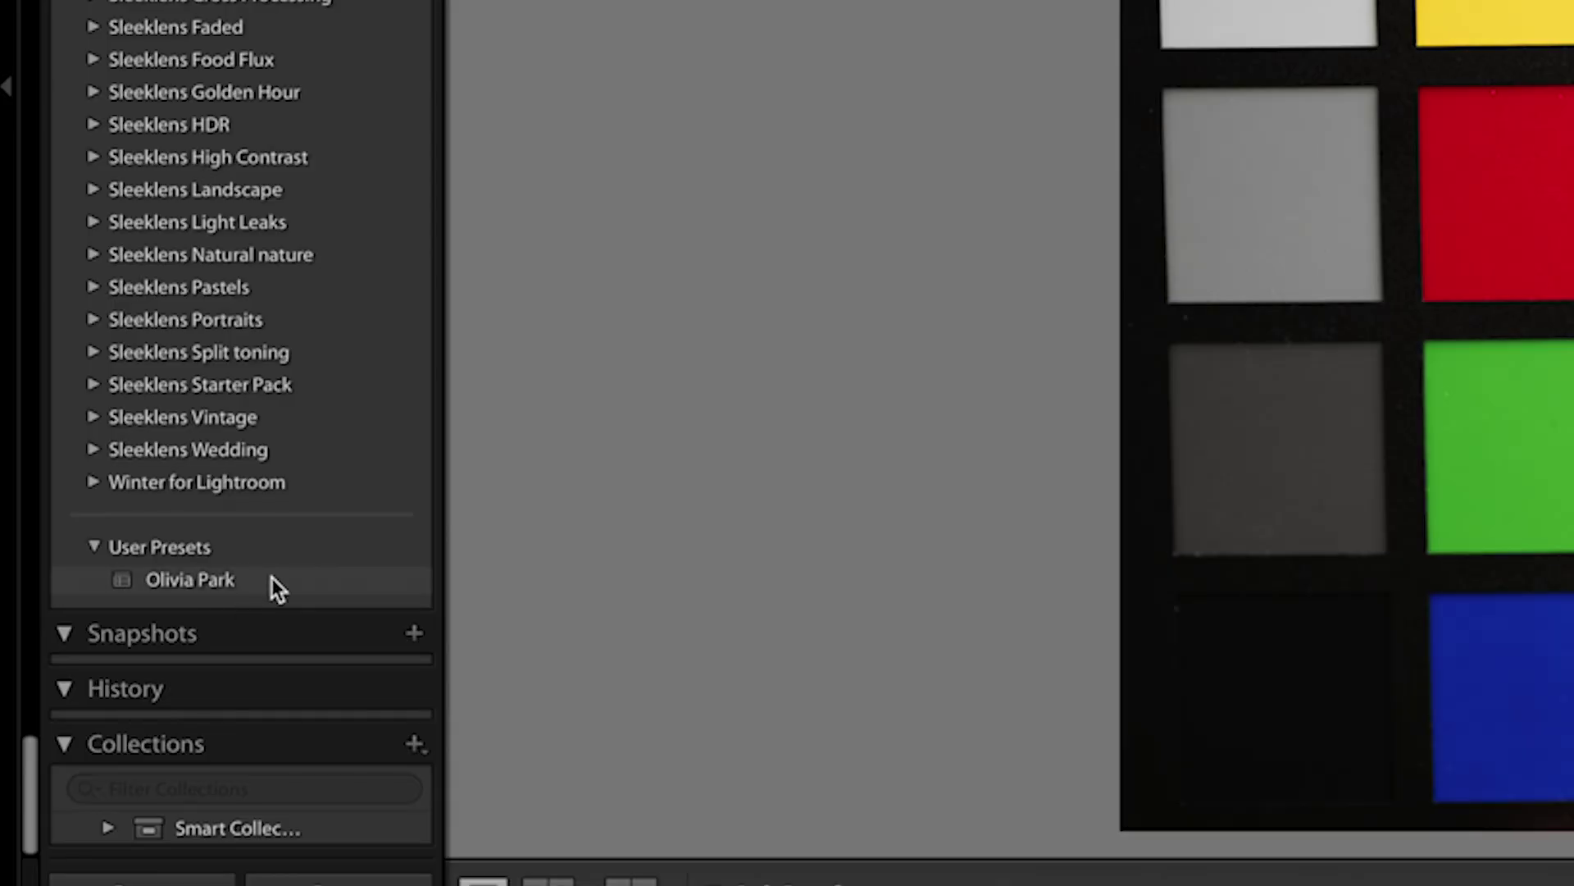
{"action": "left_click", "coordinate": [272, 578]}
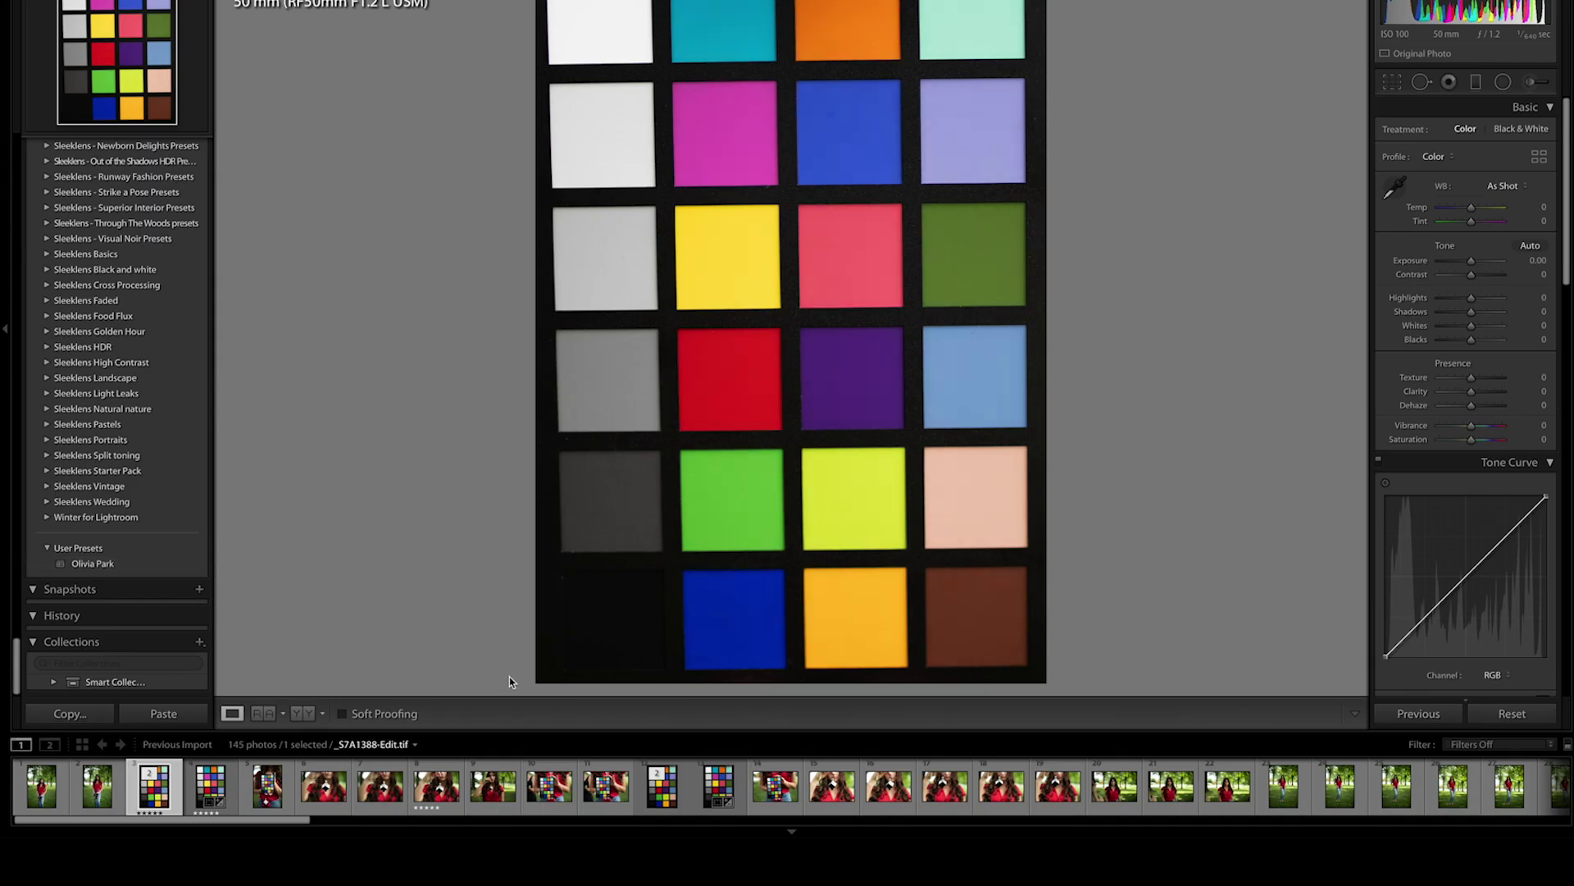
{"action": "left_click", "coordinate": [1481, 744]}
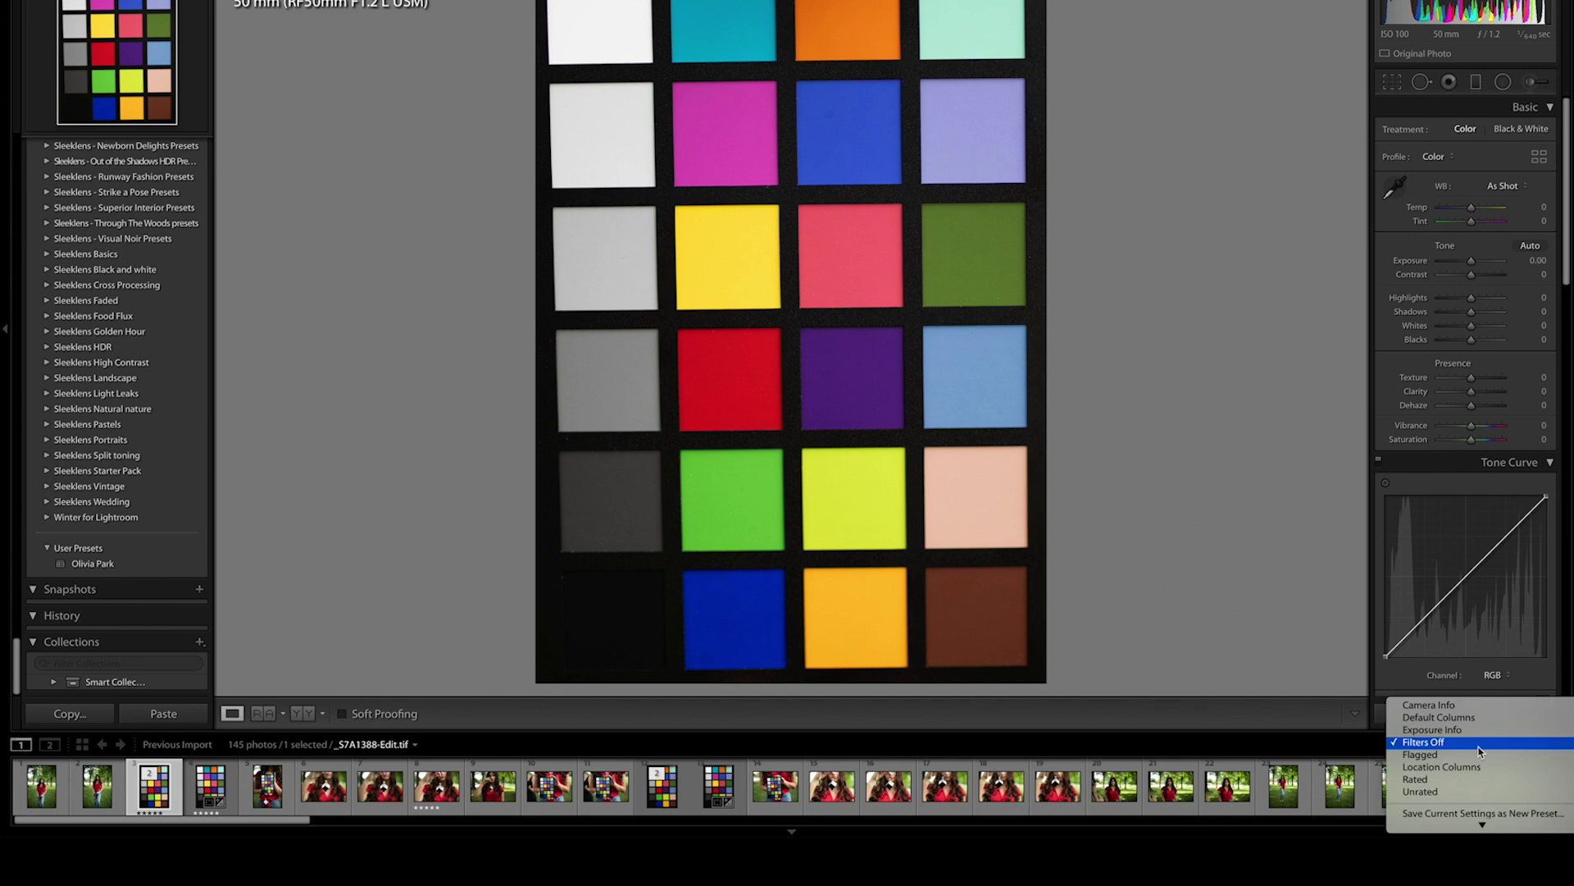
{"action": "left_click", "coordinate": [1456, 753]}
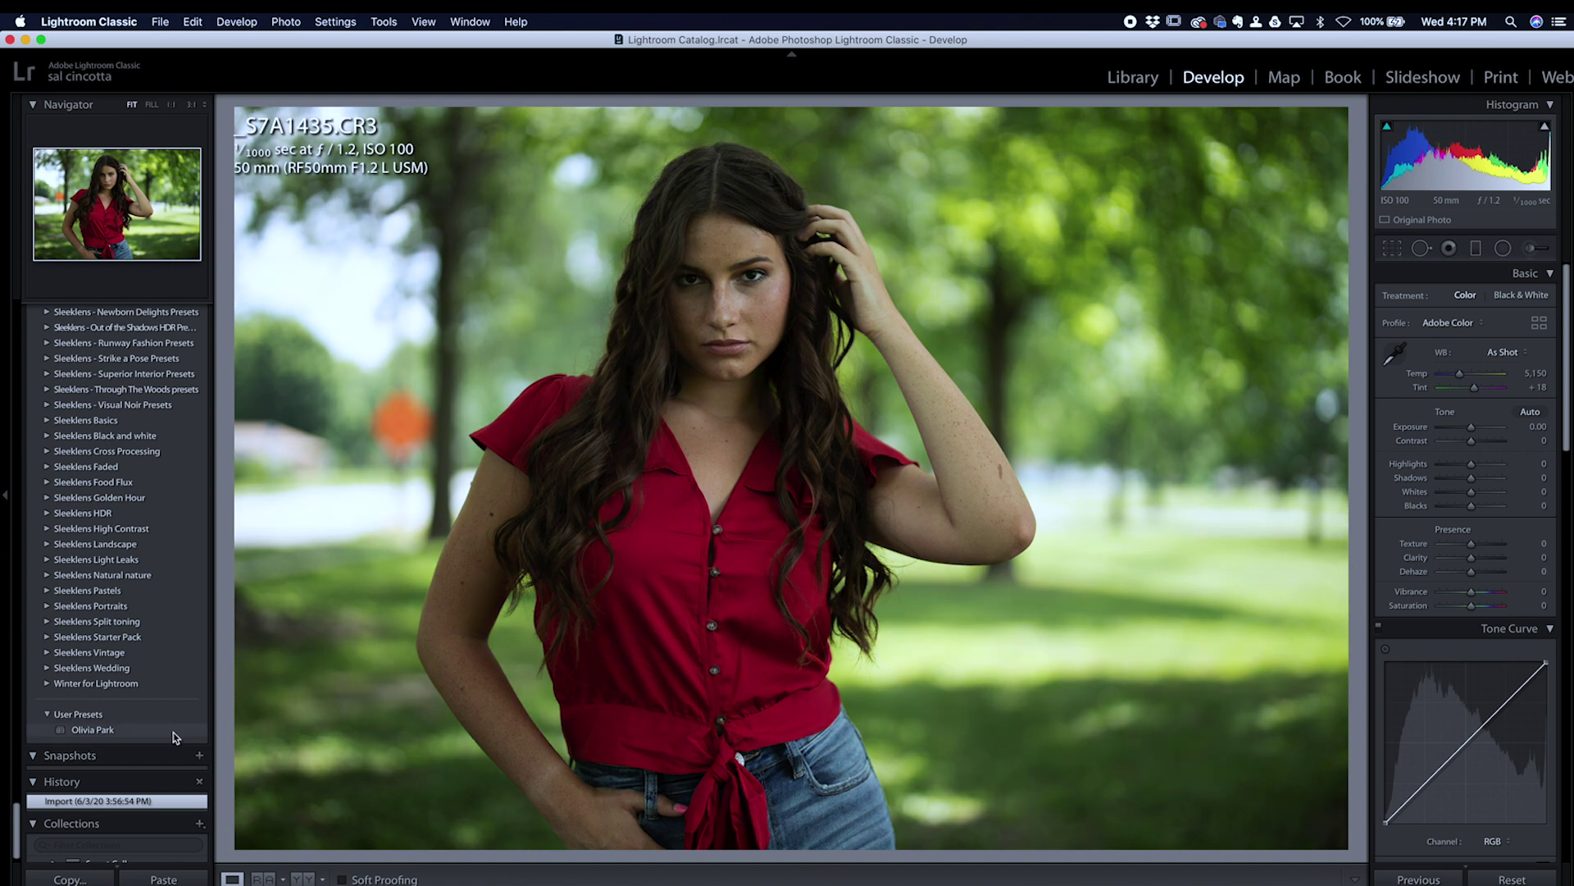
Step: Apply the client-named preset to the portrait, then set Exposure +0.15, Blacks −23, Clarity +11, Shadows +26
{"action": "left_click", "coordinate": [174, 730]}
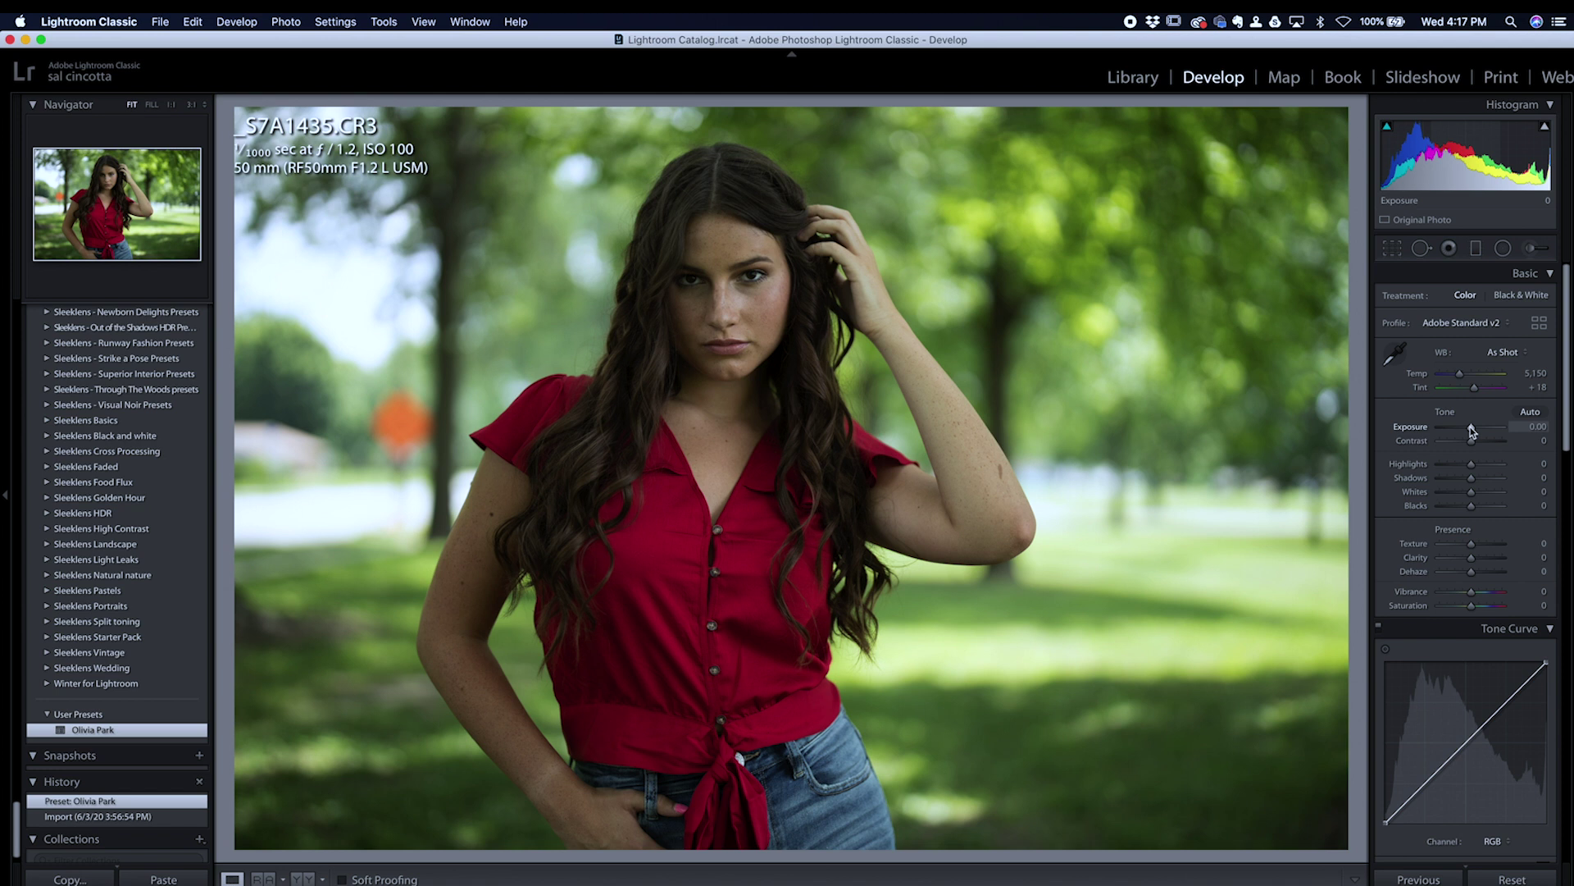
{"action": "left_click_drag", "start_coordinate": [1471, 428], "coordinate": [1471, 428]}
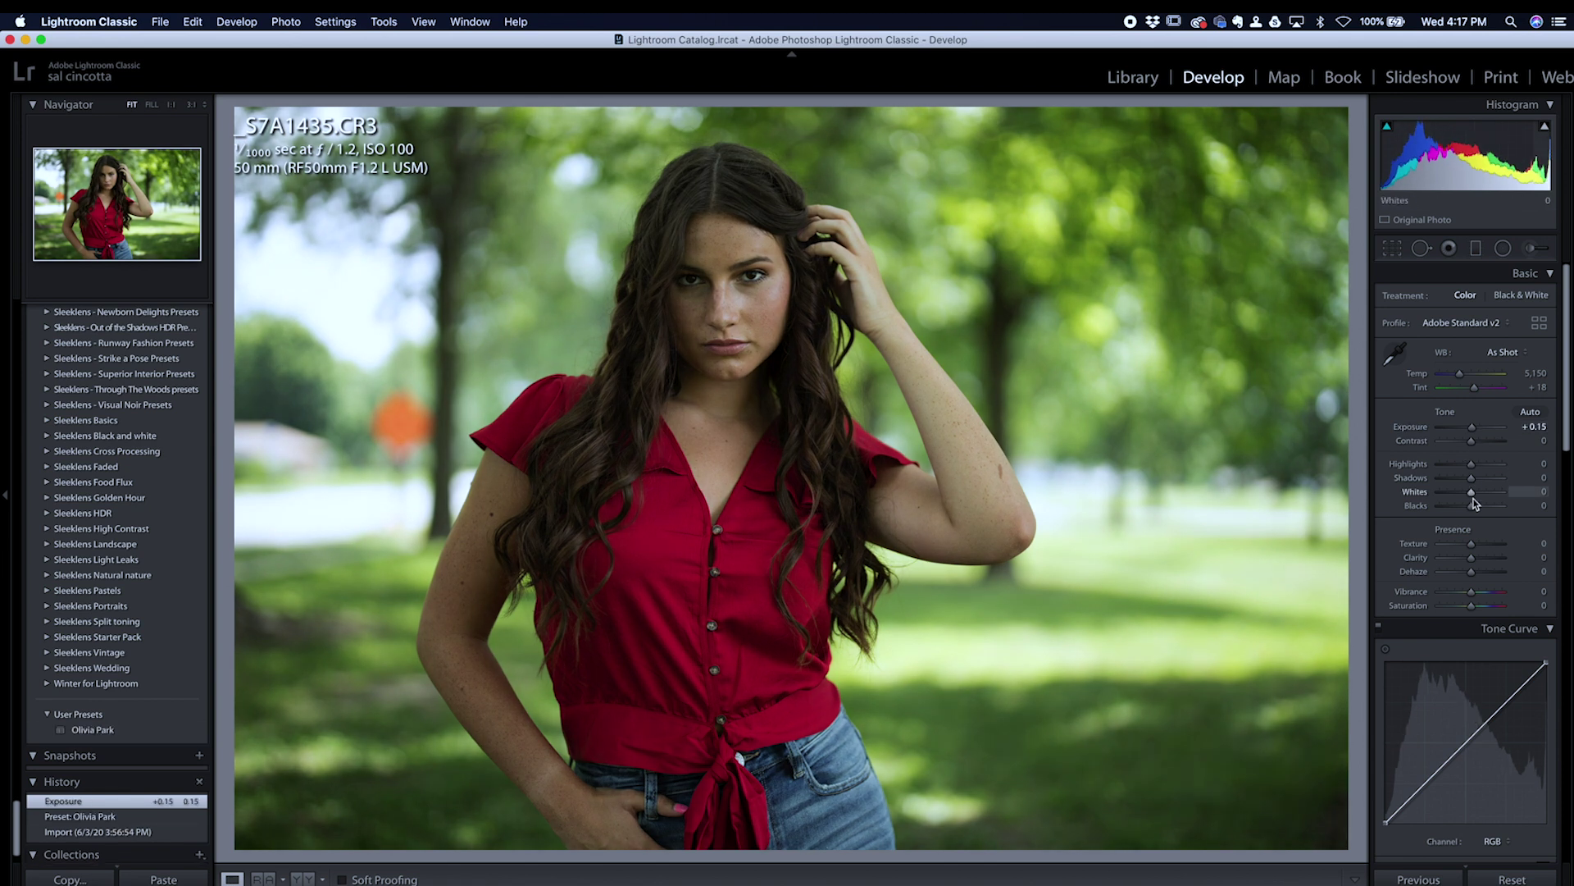
{"action": "left_click_drag", "start_coordinate": [1472, 507], "coordinate": [1464, 505]}
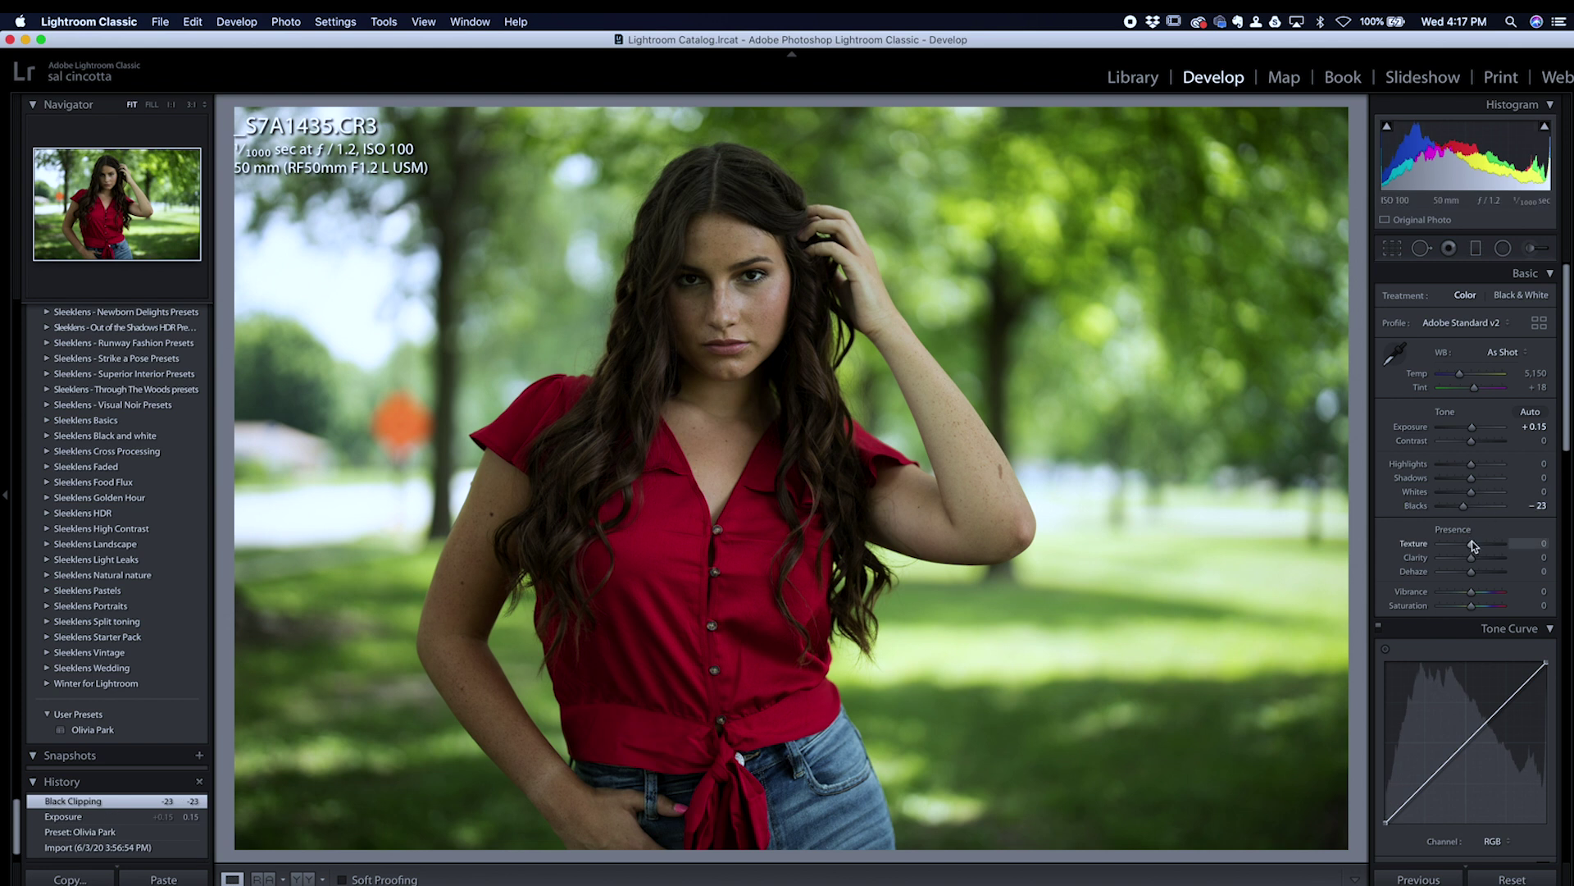
{"action": "left_click_drag", "start_coordinate": [1474, 556], "coordinate": [1476, 561]}
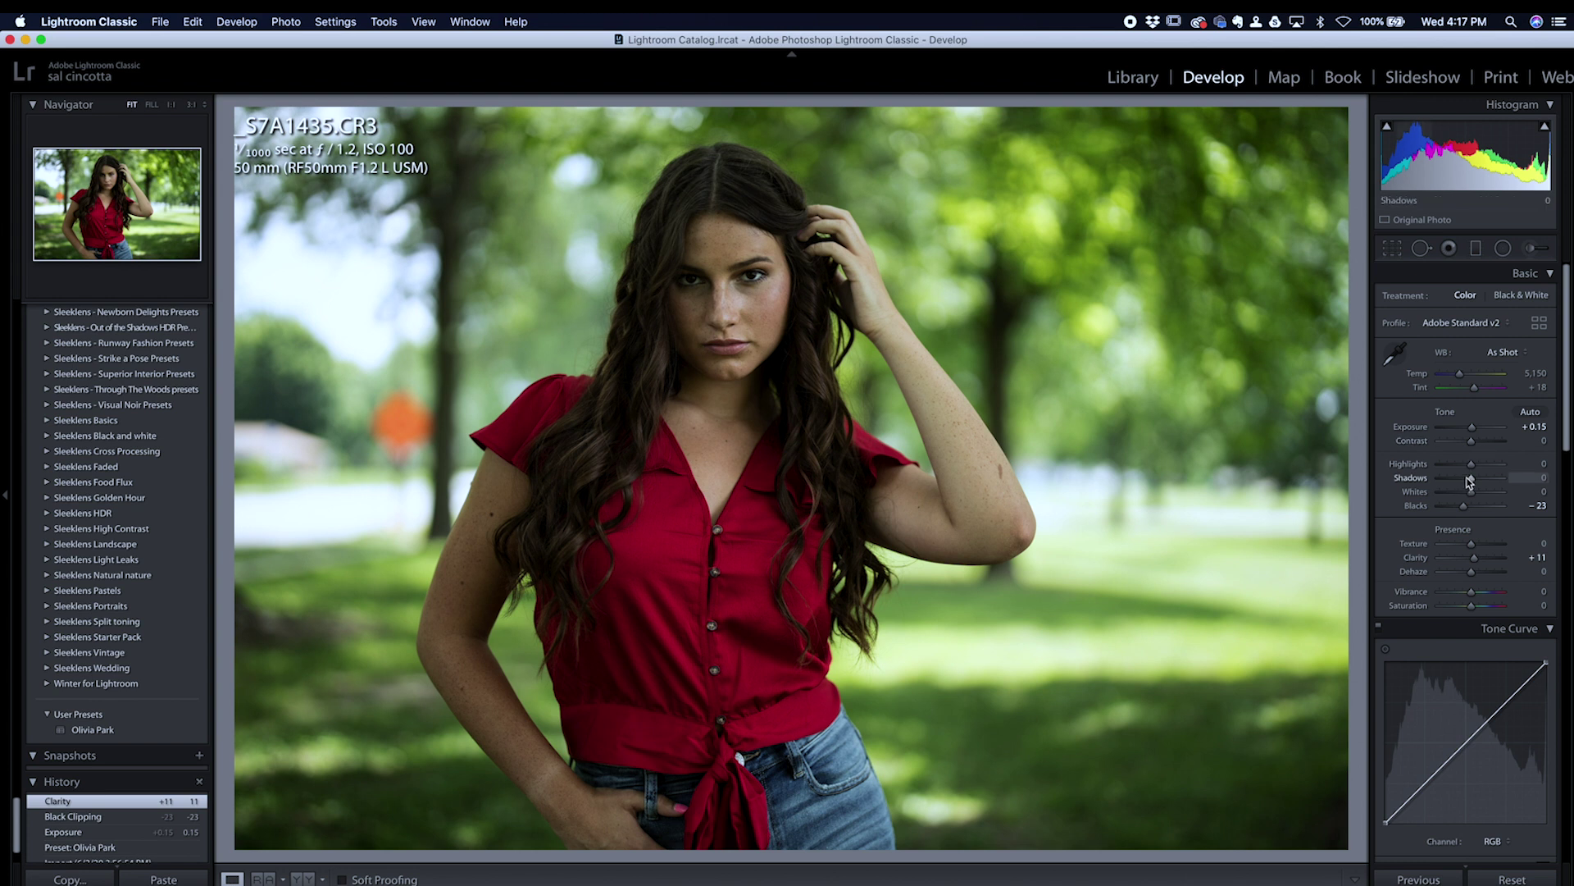
{"action": "left_click_drag", "start_coordinate": [1473, 480], "coordinate": [1480, 478]}
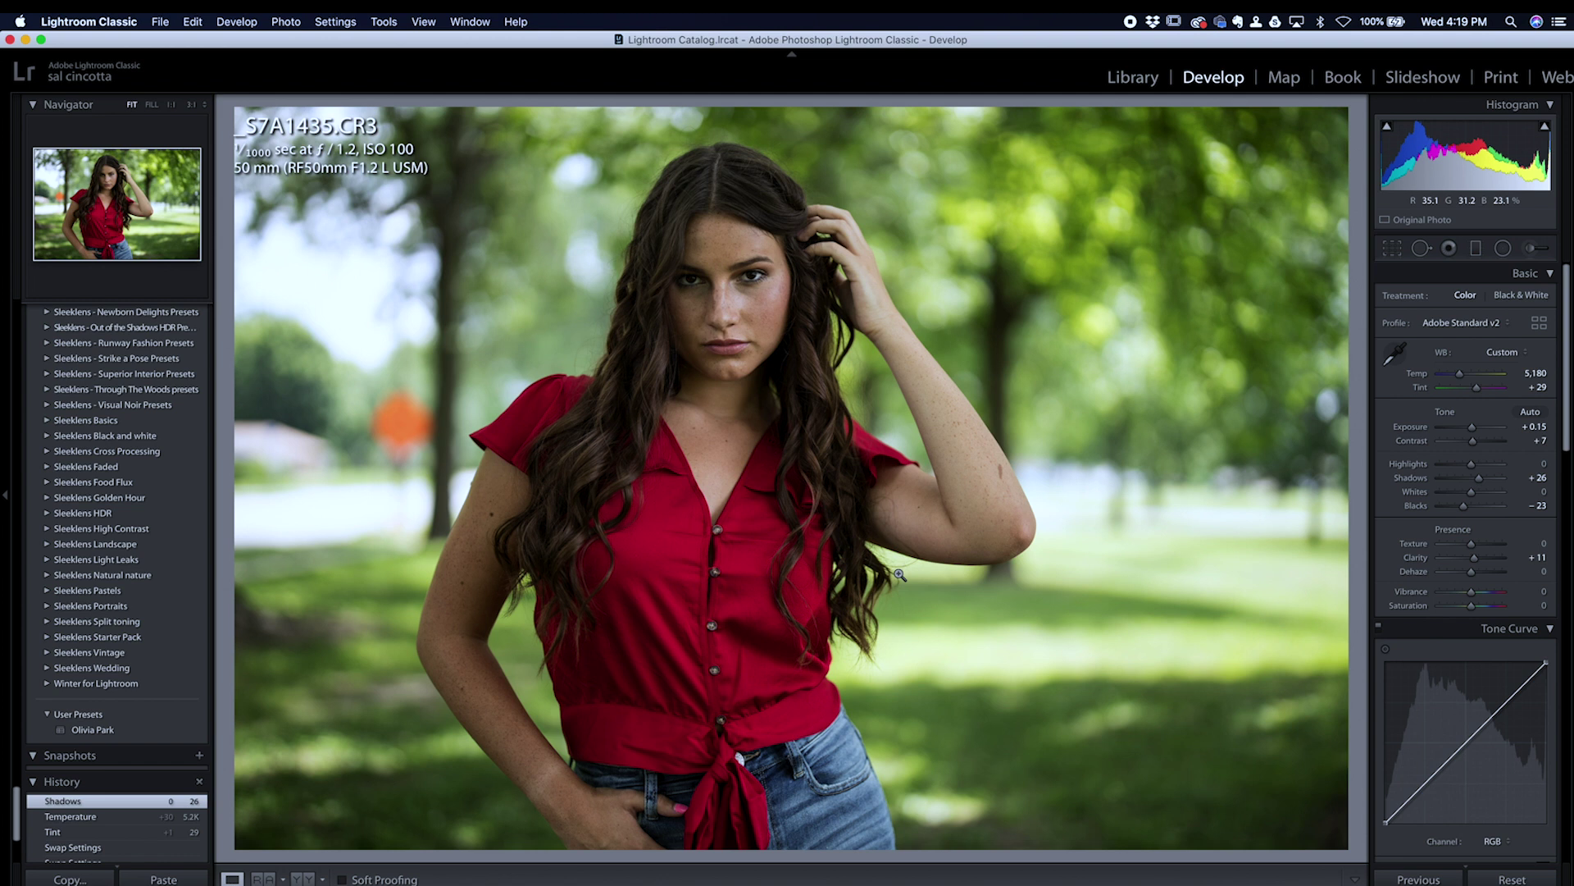
Step: Compare Before/After side by side in Lights Out with panels hidden, zoomed and panned across the face
{"action": "left_click", "coordinate": [296, 880]}
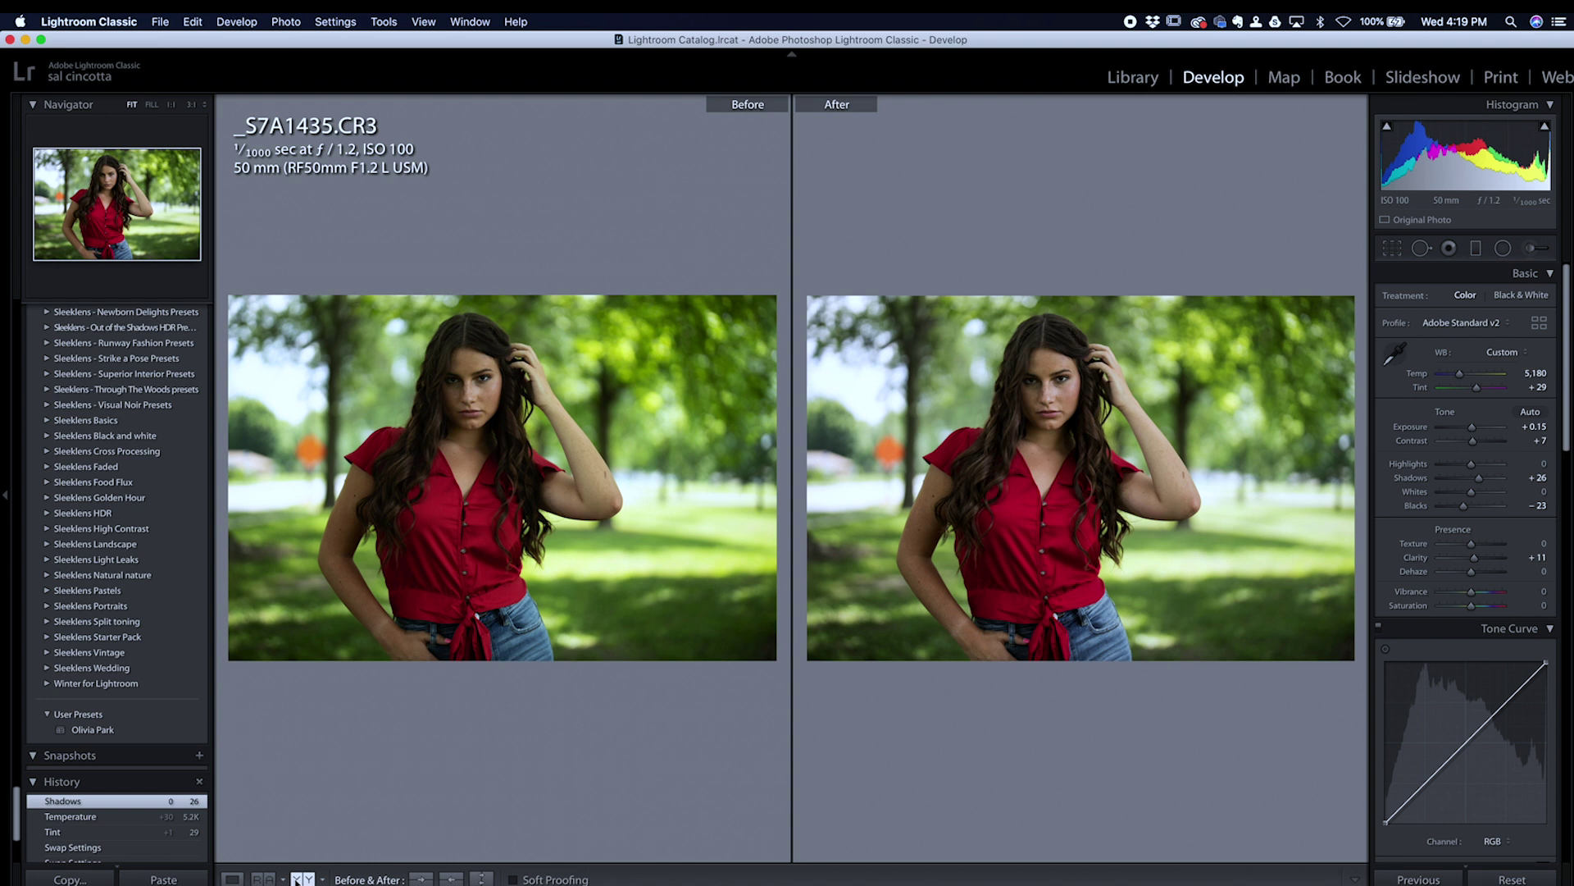
{"action": "key", "text": "l"}
{"action": "key", "text": "l"}
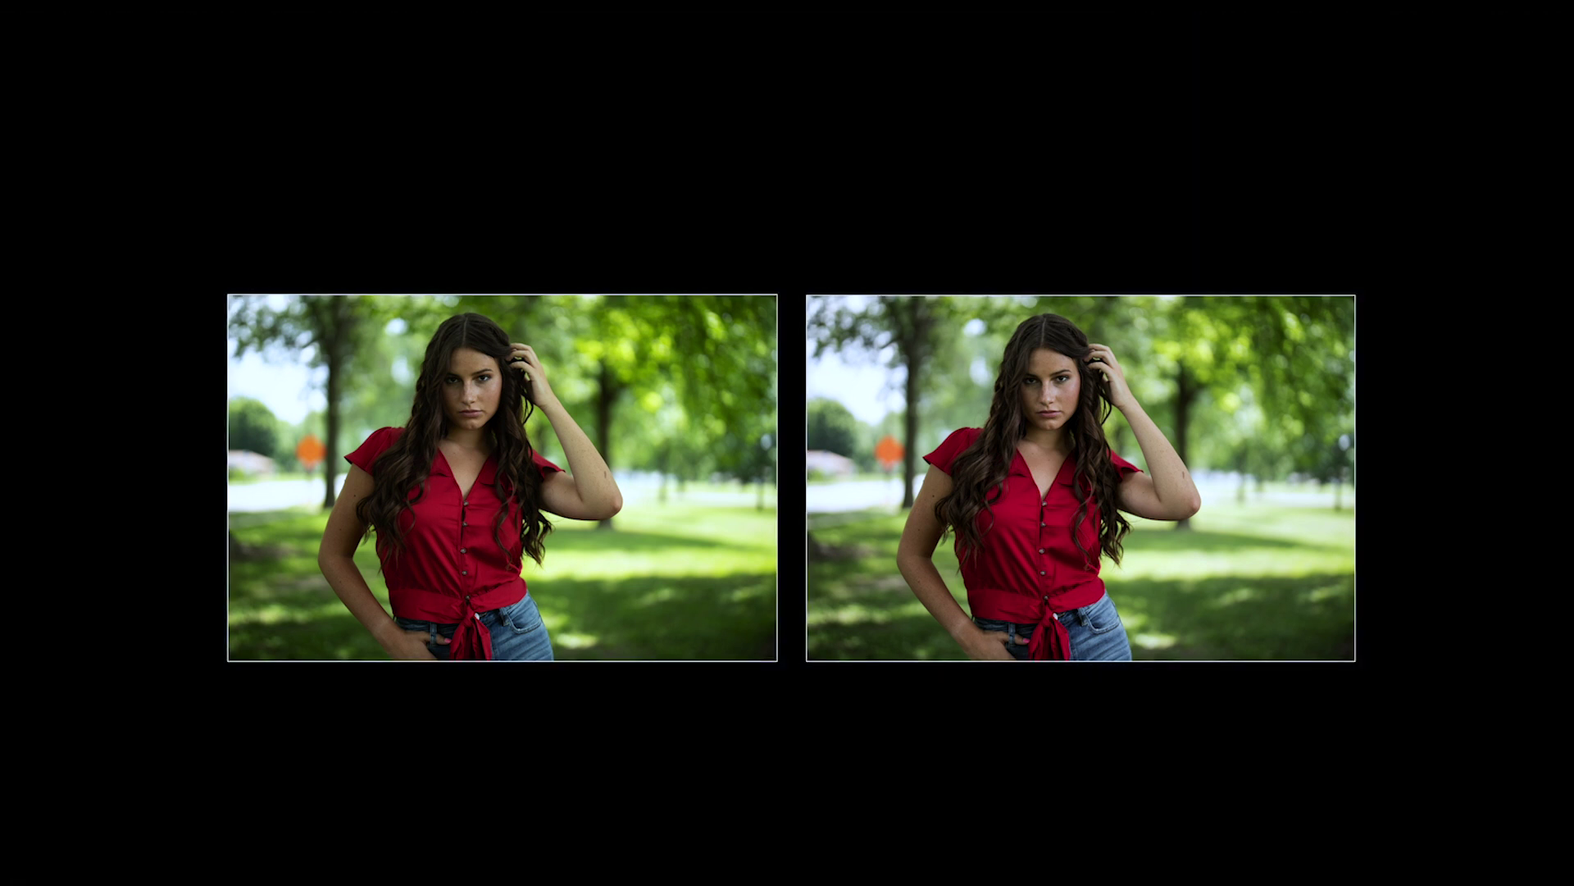
{"action": "key", "text": "shift+Tab"}
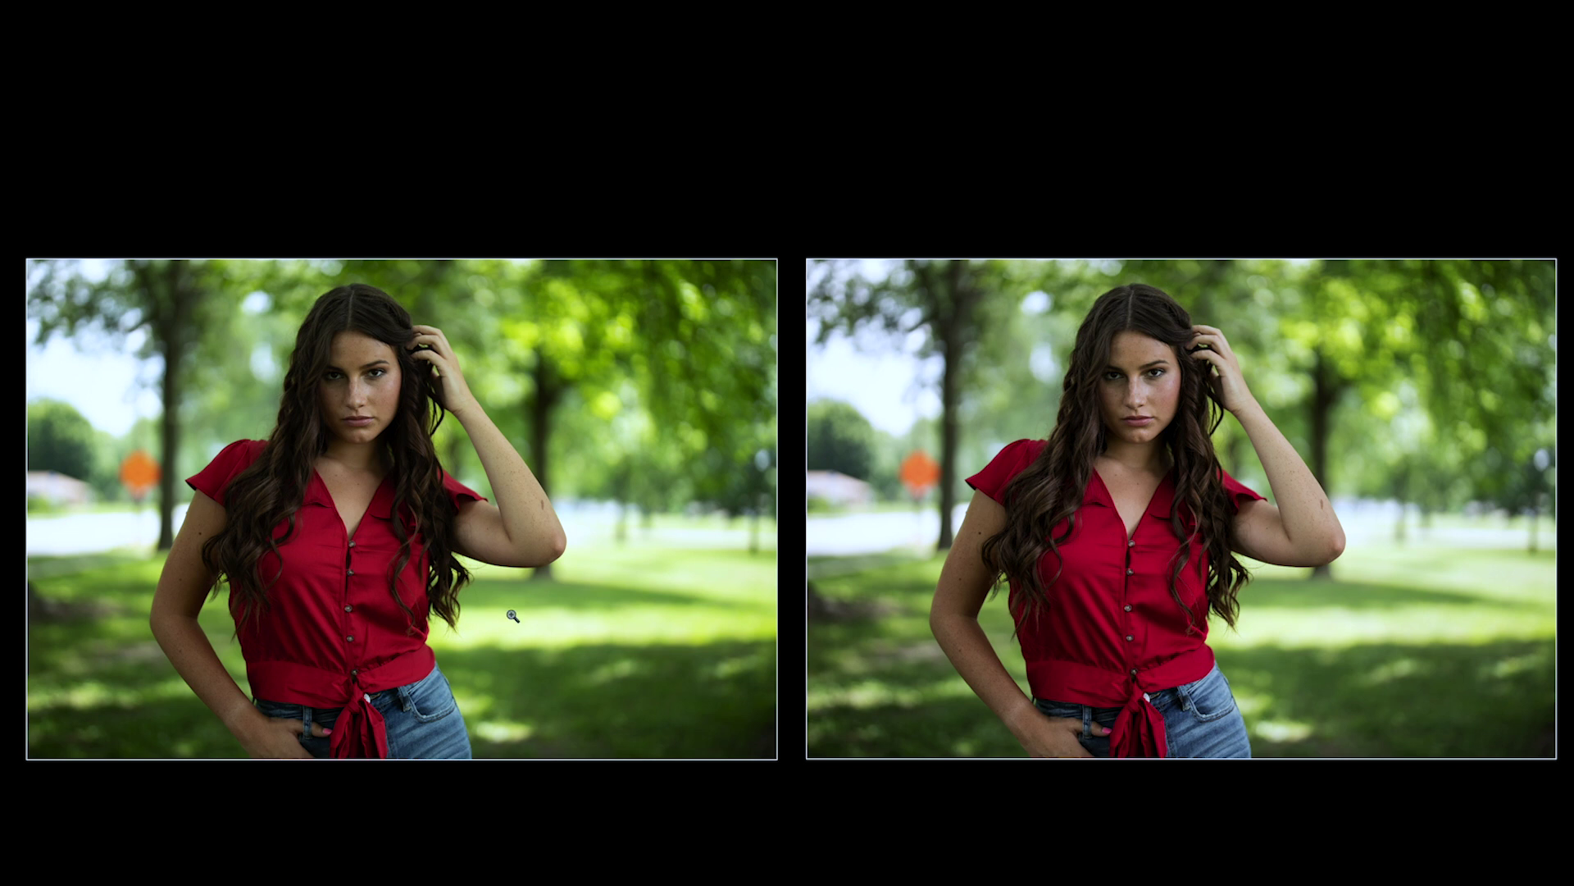
{"action": "left_click", "coordinate": [1166, 377]}
{"action": "left_click_drag", "start_coordinate": [1115, 398], "coordinate": [1191, 400]}
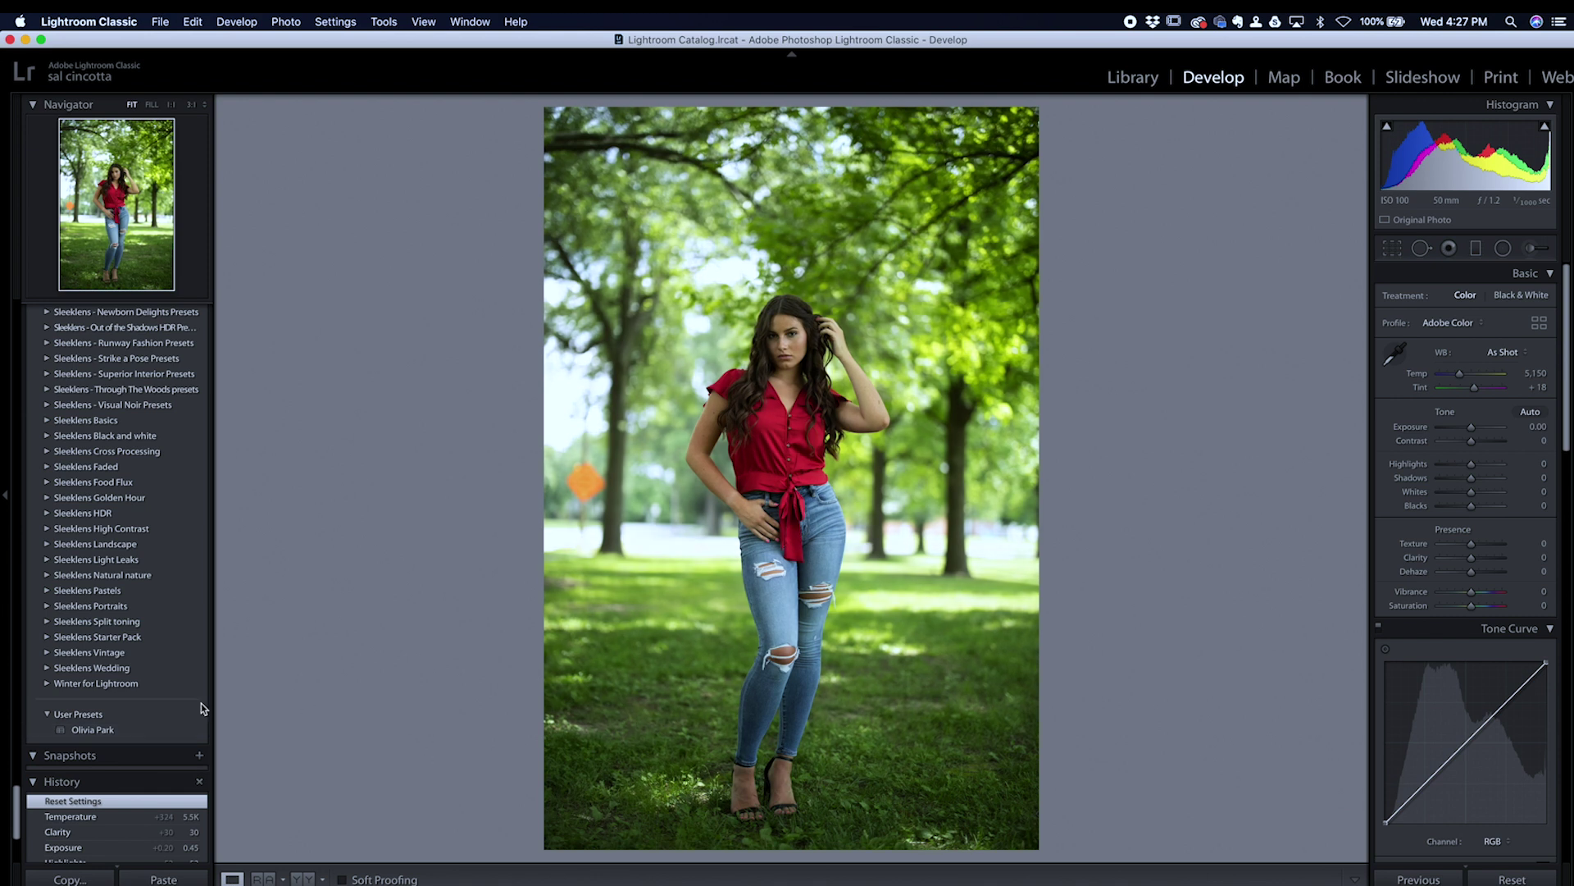
Step: Apply the client-named preset to the full-length portrait and compare it Before/After
{"action": "left_click", "coordinate": [158, 731]}
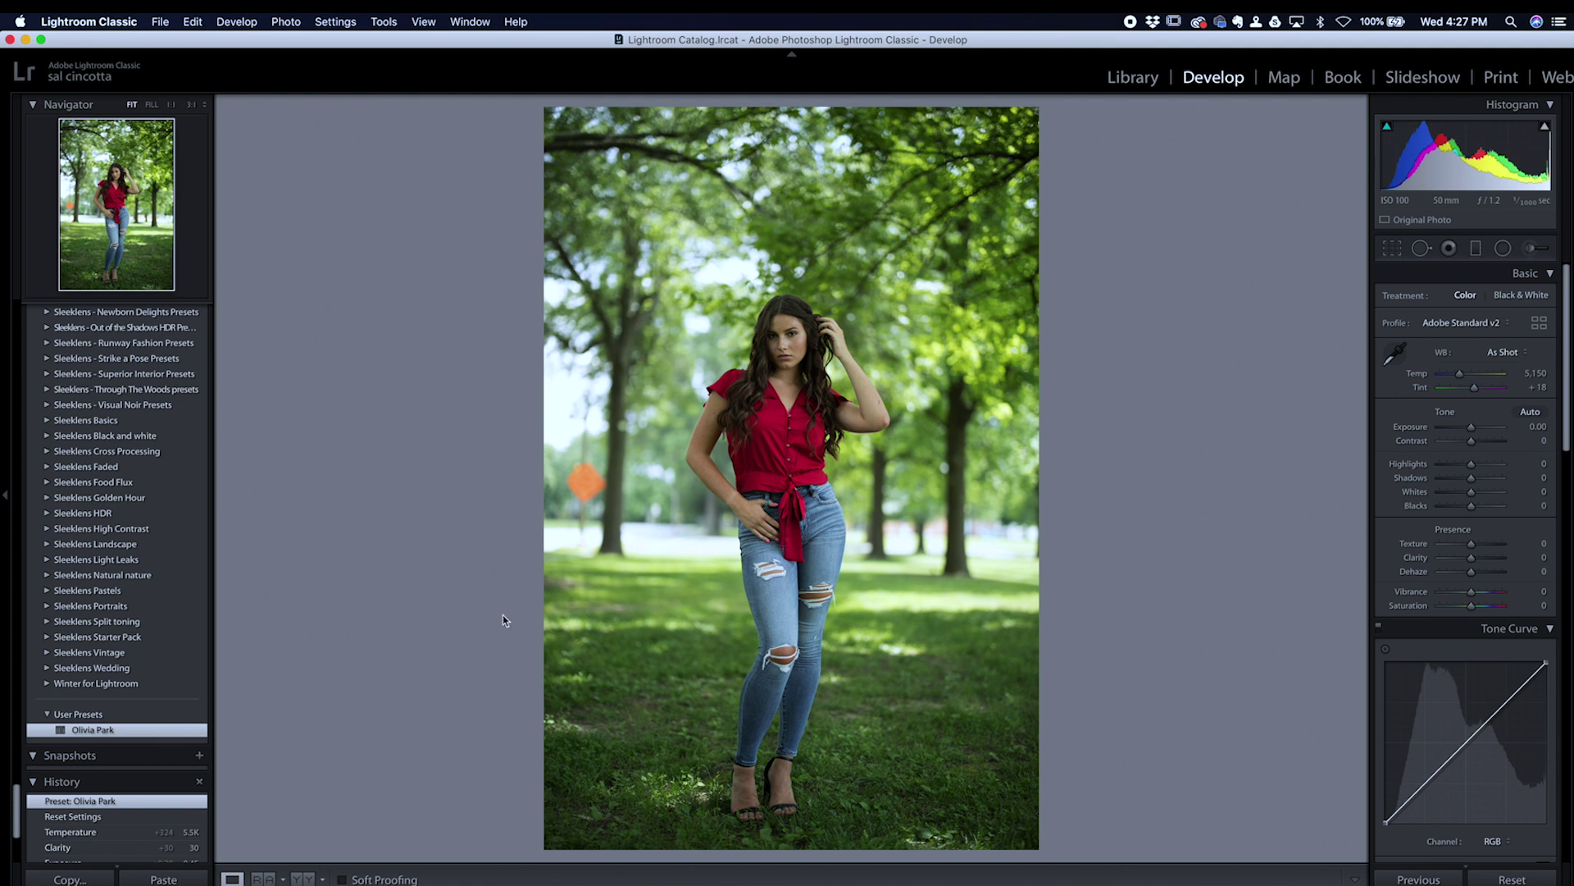
{"action": "left_click", "coordinate": [298, 879]}
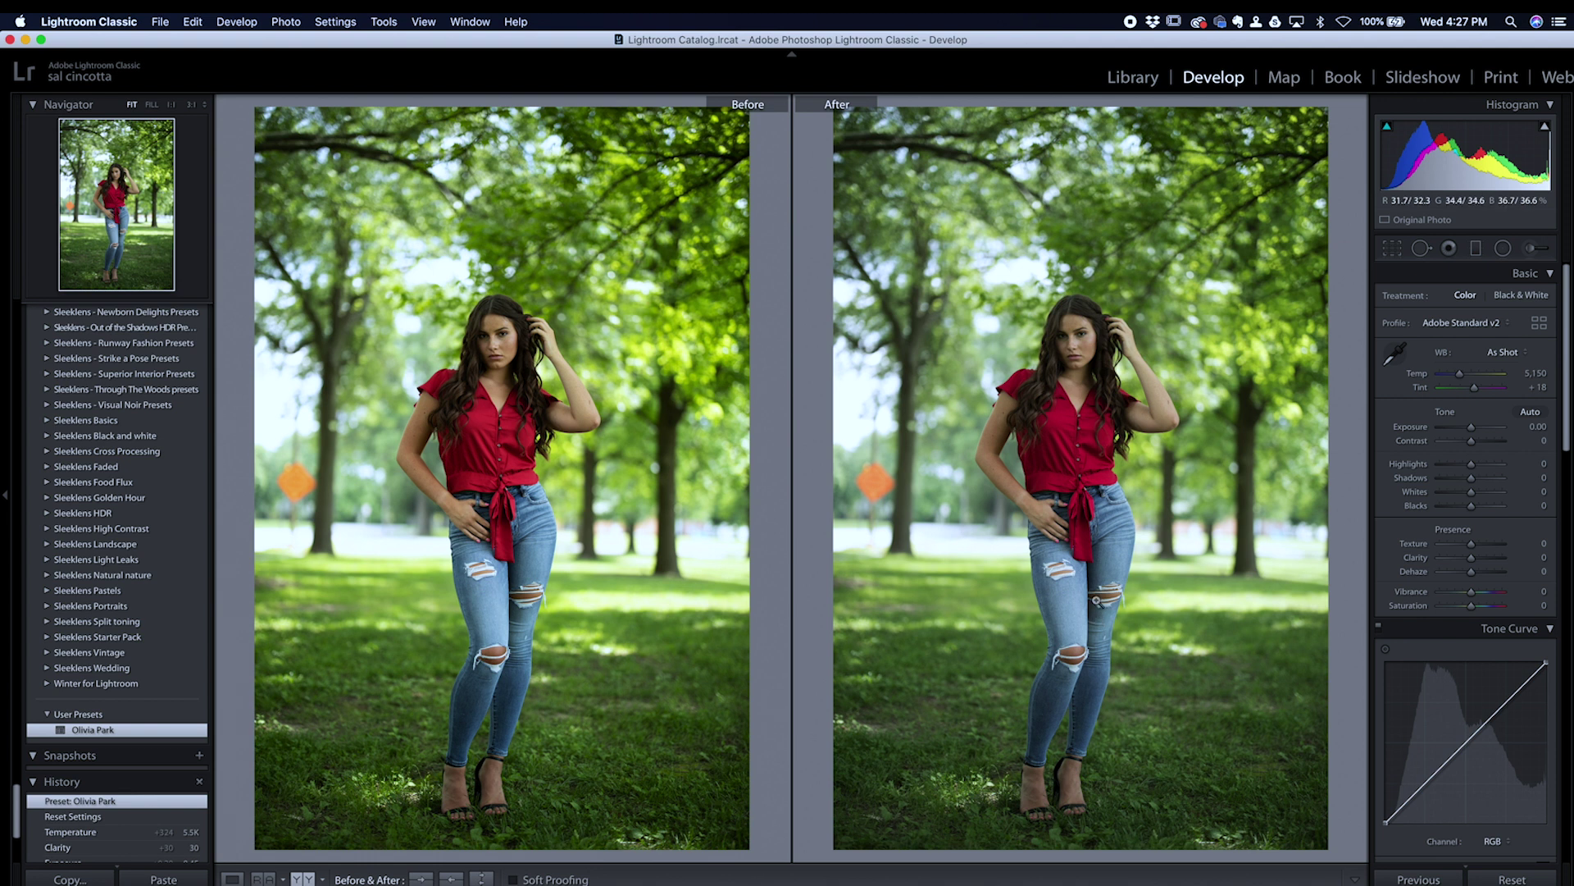
Step: Zoom both halves to 1:1 on the face, then return to a single Loupe view fitted to the frame
{"action": "left_click", "coordinate": [1078, 326]}
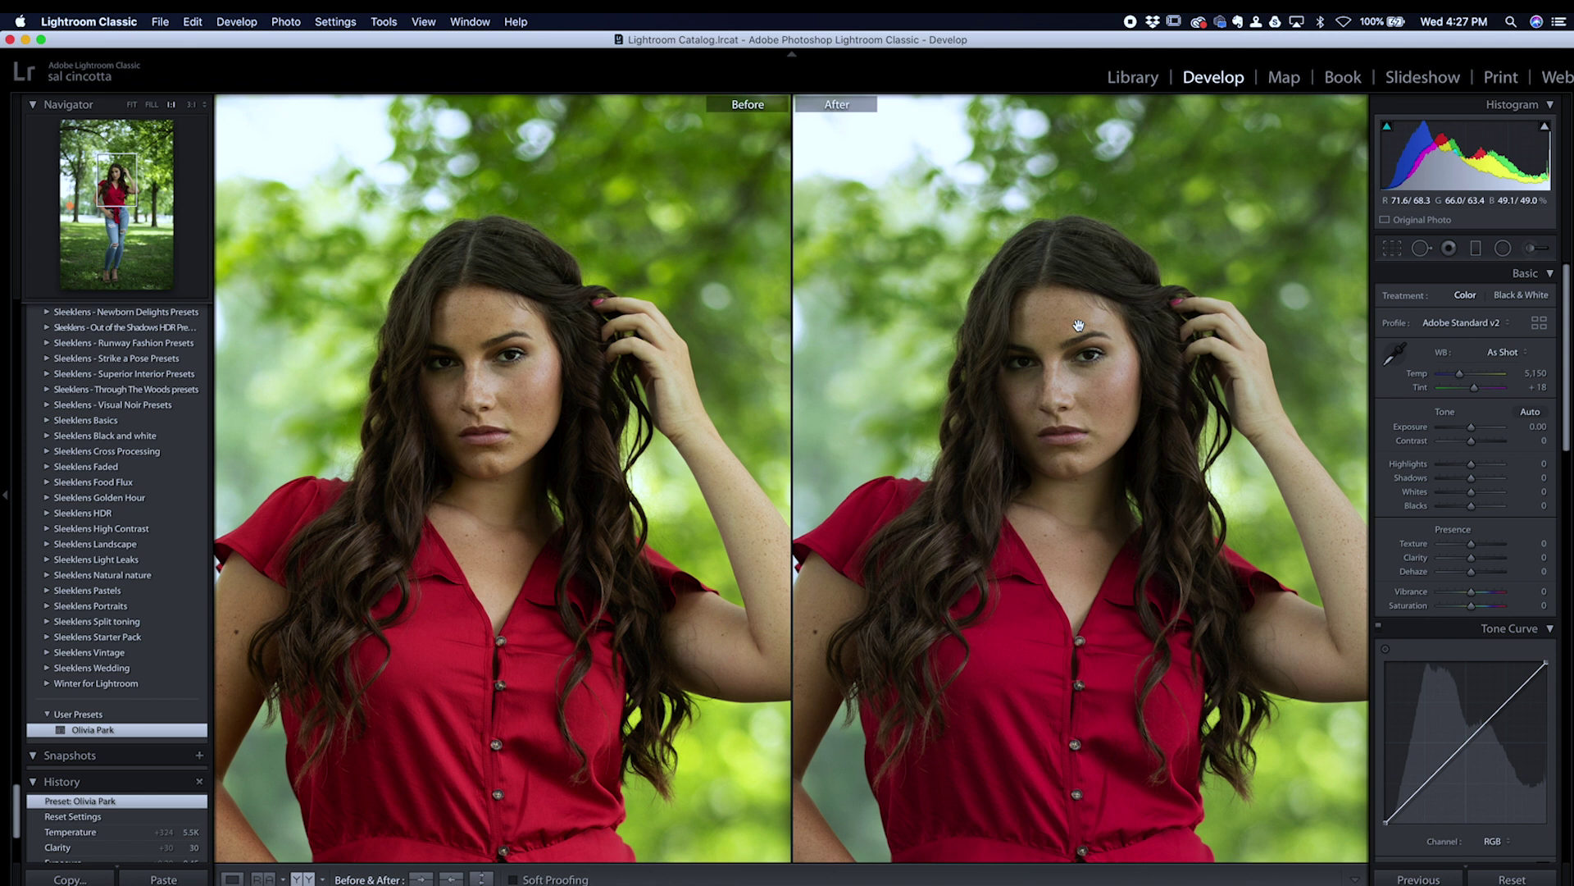
{"action": "left_click", "coordinate": [234, 879]}
{"action": "left_click", "coordinate": [1111, 492]}
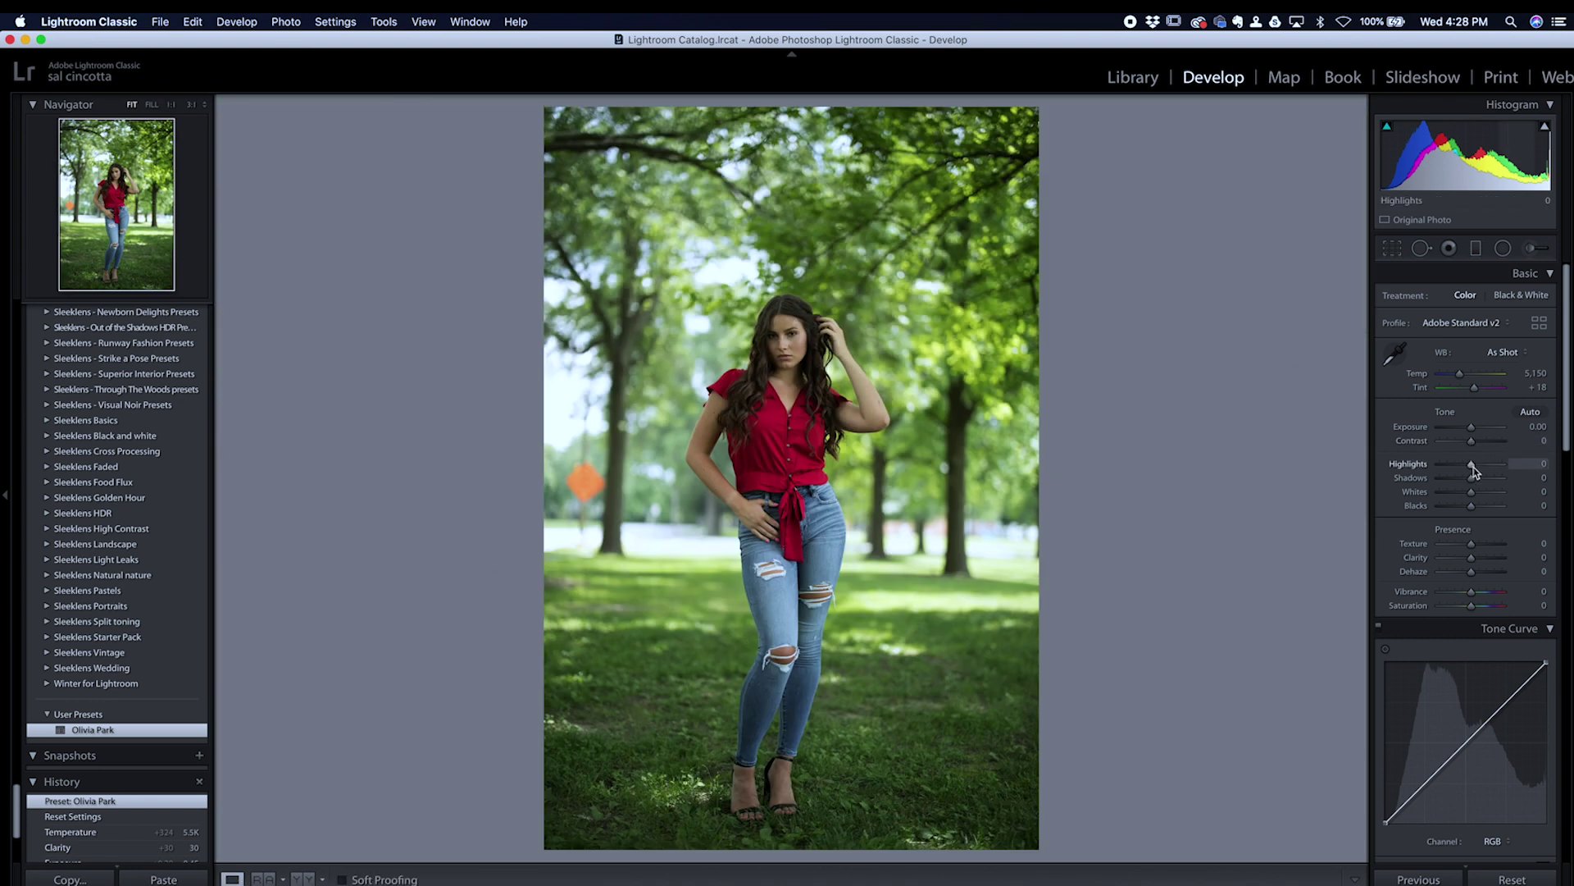
Step: In the Basic panel set Blacks −19, Exposure +0.15, Clarity +12 and Contrast +10
{"action": "left_click_drag", "start_coordinate": [1472, 510], "coordinate": [1466, 508]}
{"action": "left_click_drag", "start_coordinate": [1472, 429], "coordinate": [1473, 429]}
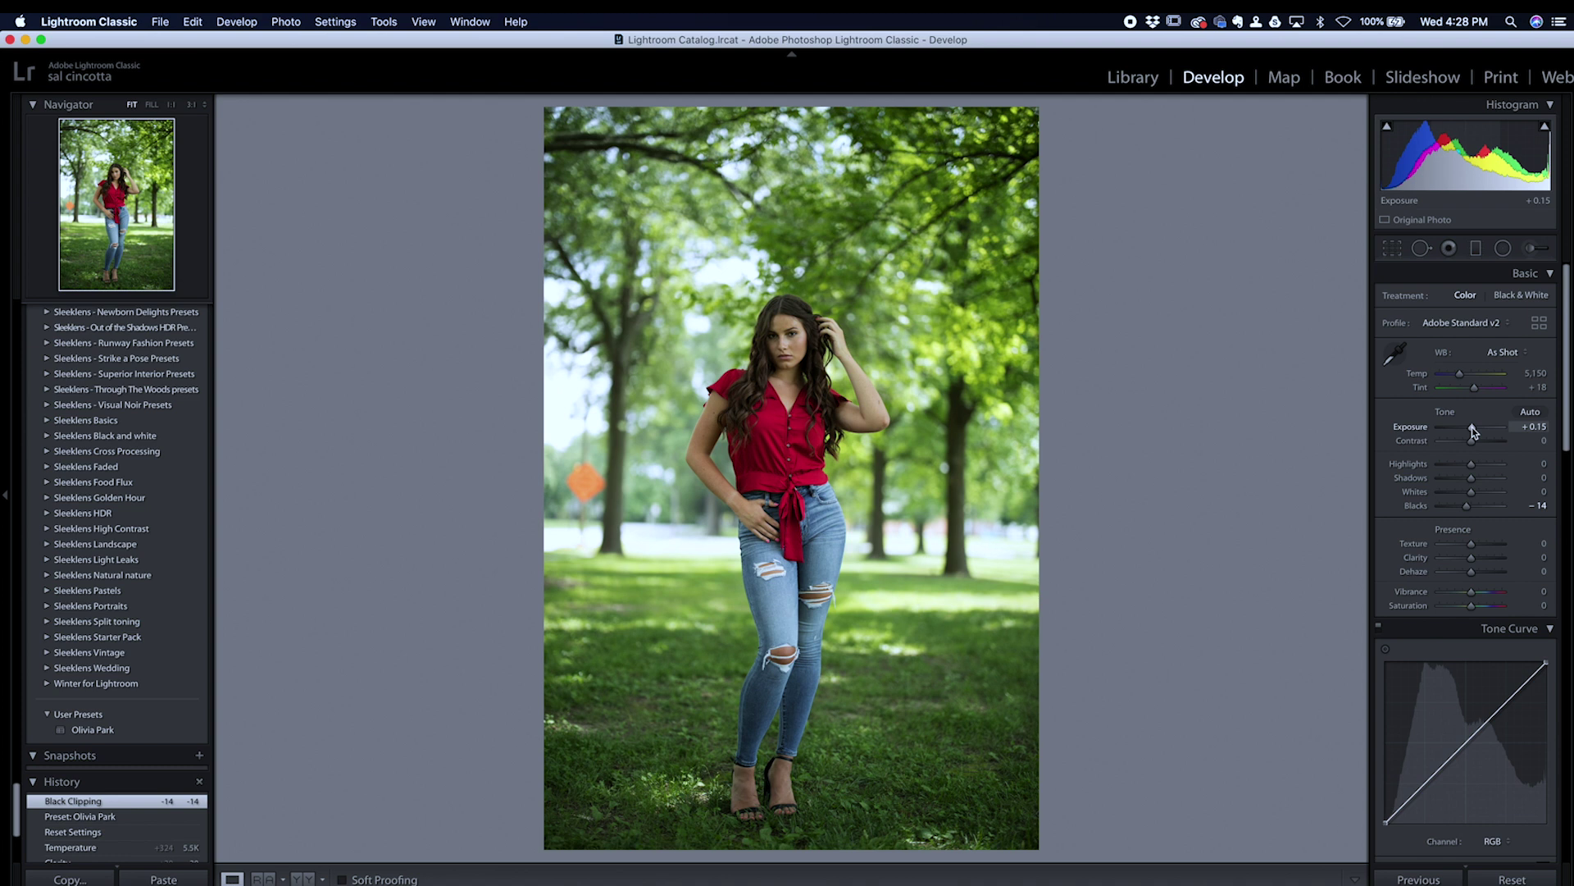
{"action": "left_click_drag", "start_coordinate": [1474, 432], "coordinate": [1474, 430]}
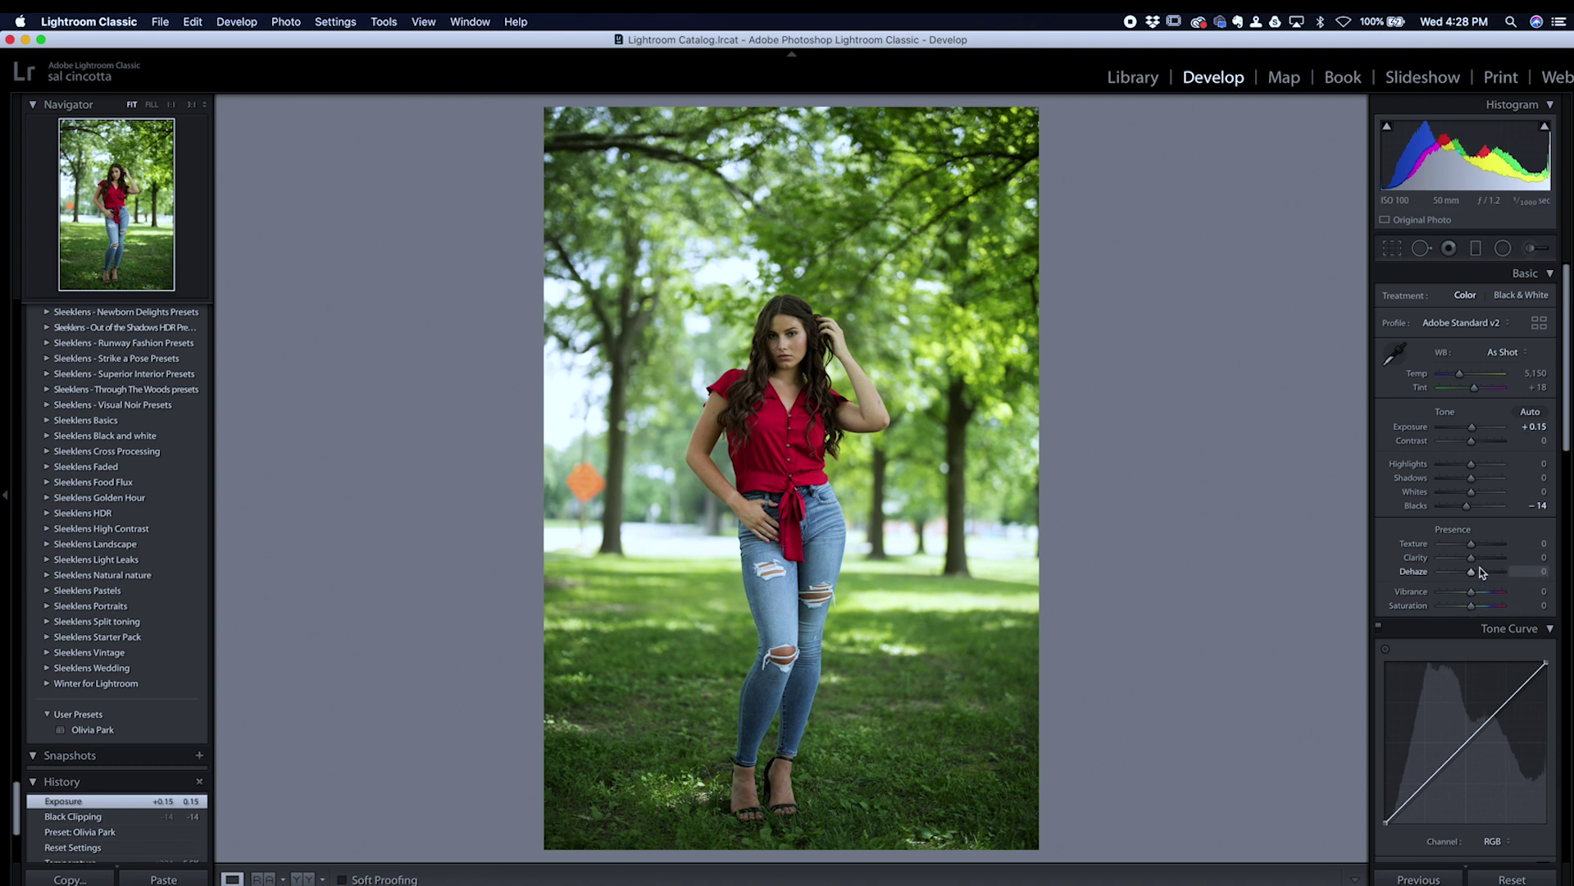
{"action": "left_click_drag", "start_coordinate": [1473, 564], "coordinate": [1476, 563]}
{"action": "left_click_drag", "start_coordinate": [1468, 508], "coordinate": [1464, 507]}
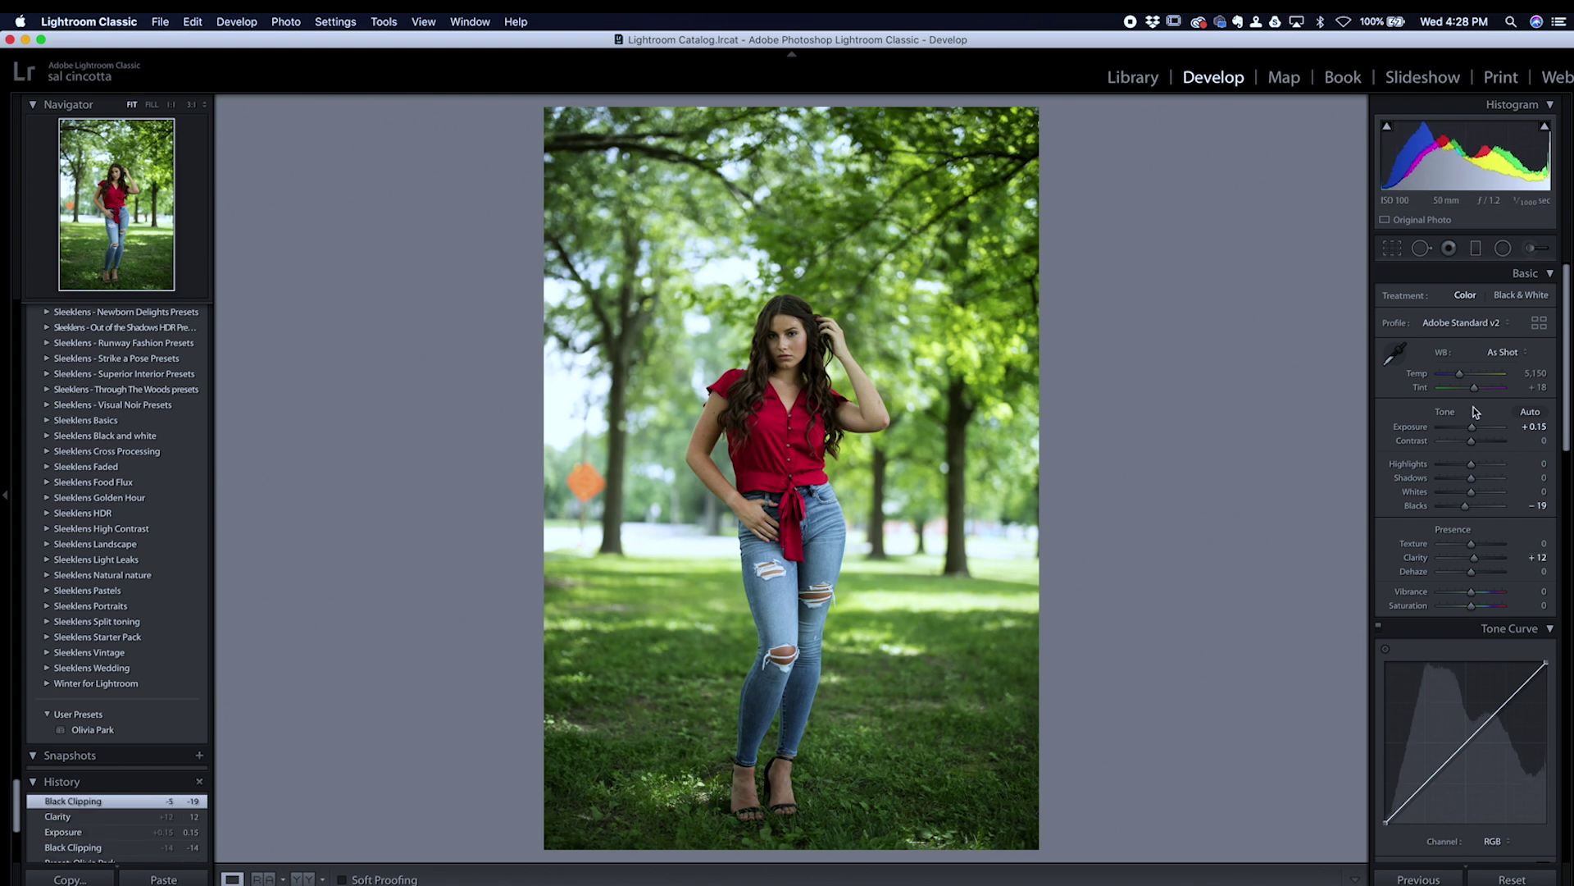
{"action": "left_click_drag", "start_coordinate": [1474, 443], "coordinate": [1475, 441]}
Step: Check her face up close and set Tint +31, Exposure +0.25 and Vibrance +18, then view Before/After
{"action": "left_click", "coordinate": [808, 394]}
{"action": "left_click_drag", "start_coordinate": [809, 393], "coordinate": [1072, 431]}
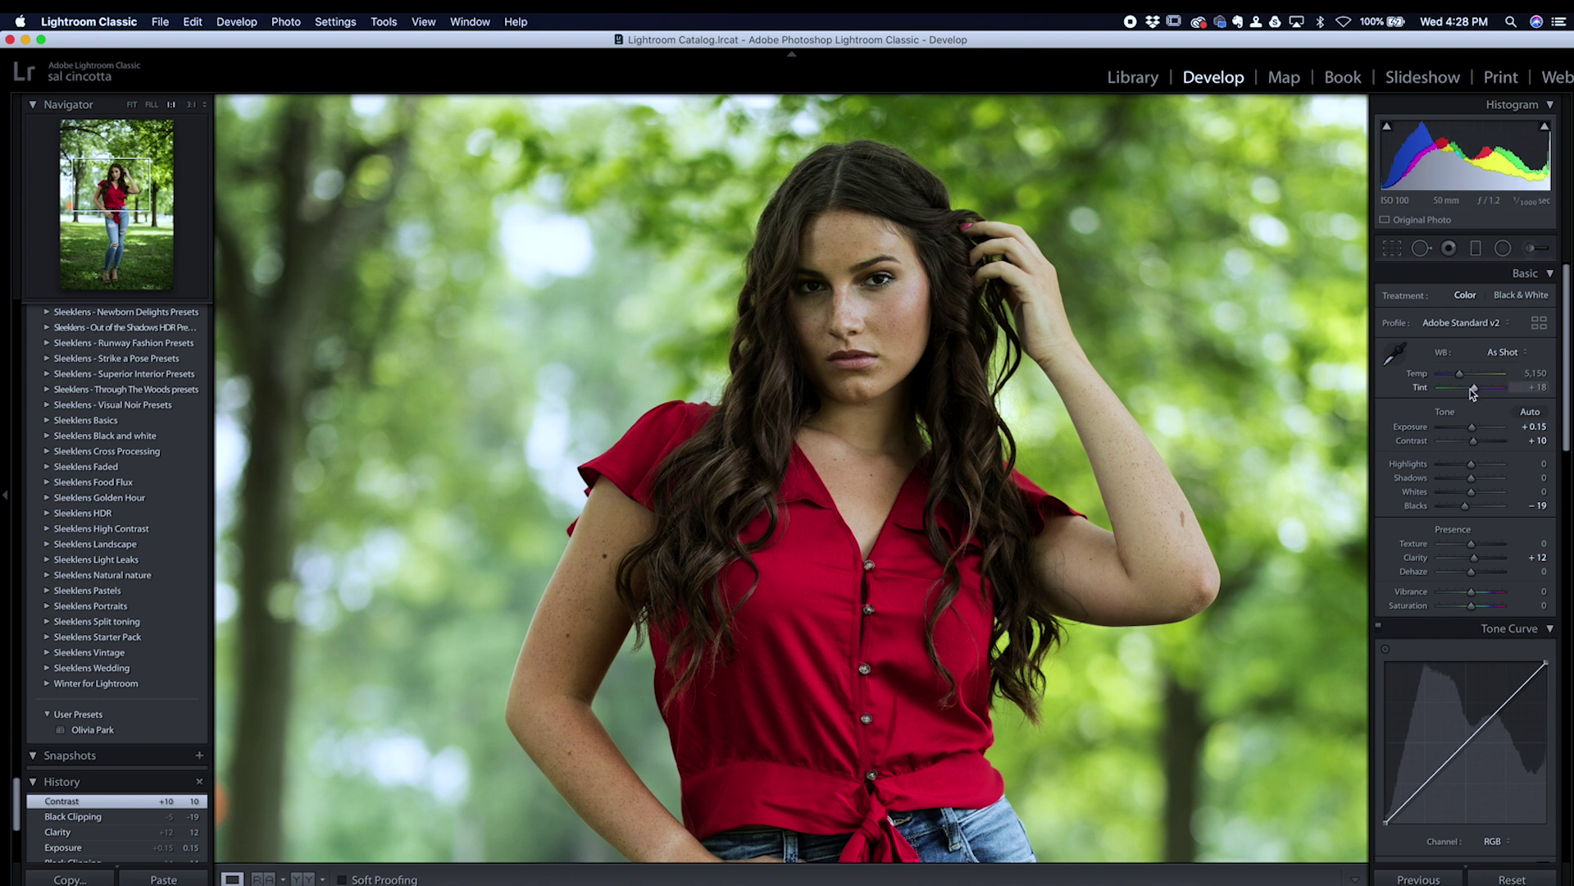
{"action": "left_click_drag", "start_coordinate": [1474, 389], "coordinate": [1477, 389]}
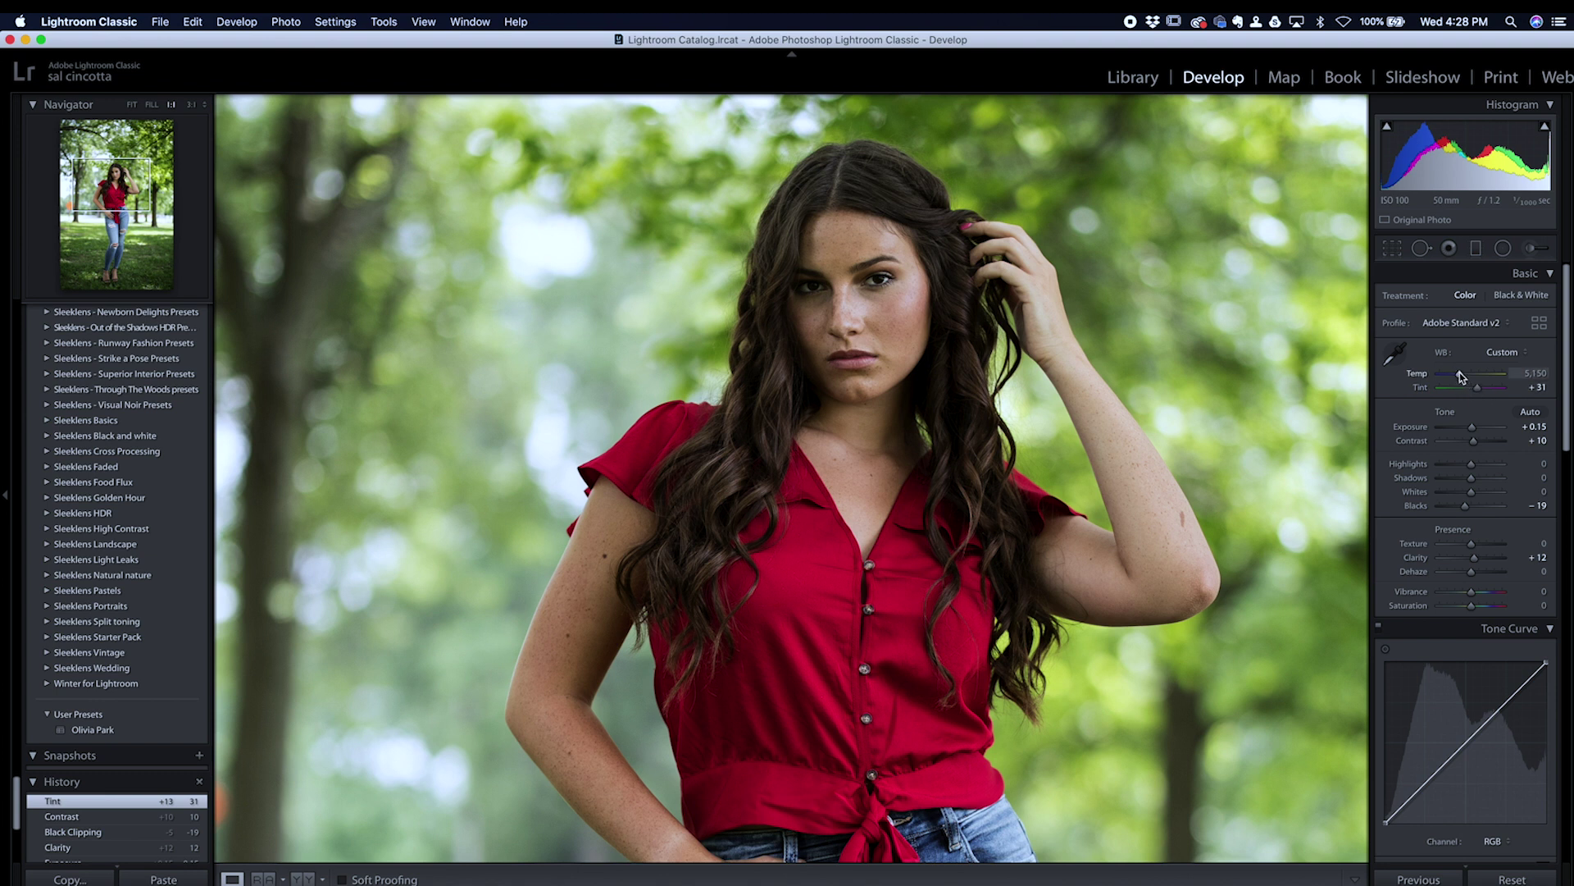
{"action": "left_click_drag", "start_coordinate": [1472, 427], "coordinate": [1468, 468]}
{"action": "left_click", "coordinate": [786, 323]}
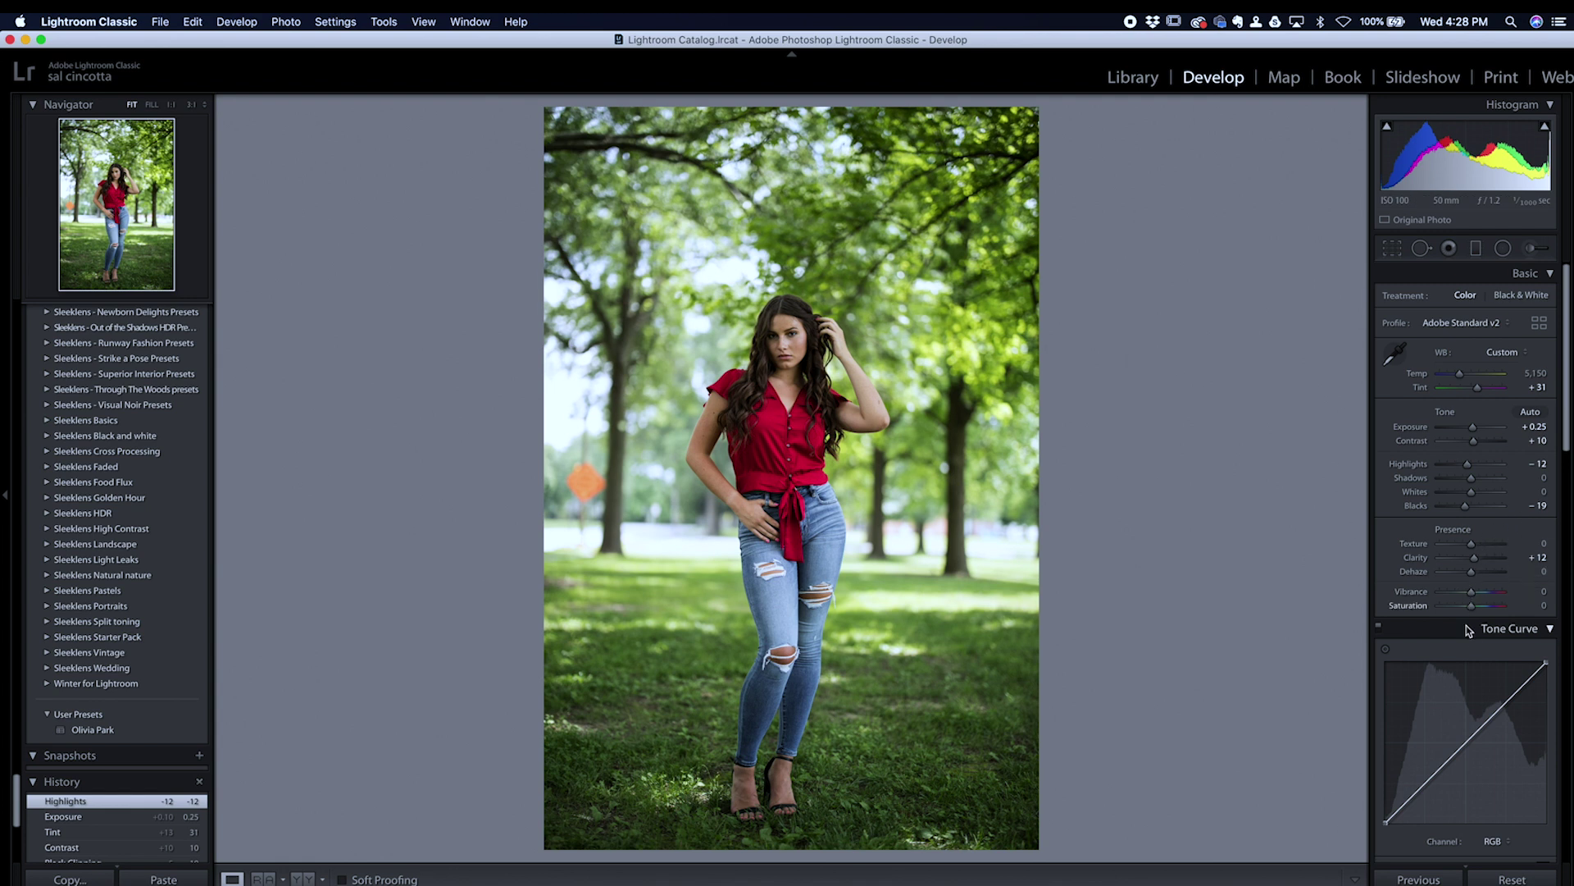
{"action": "left_click_drag", "start_coordinate": [1472, 593], "coordinate": [1477, 594]}
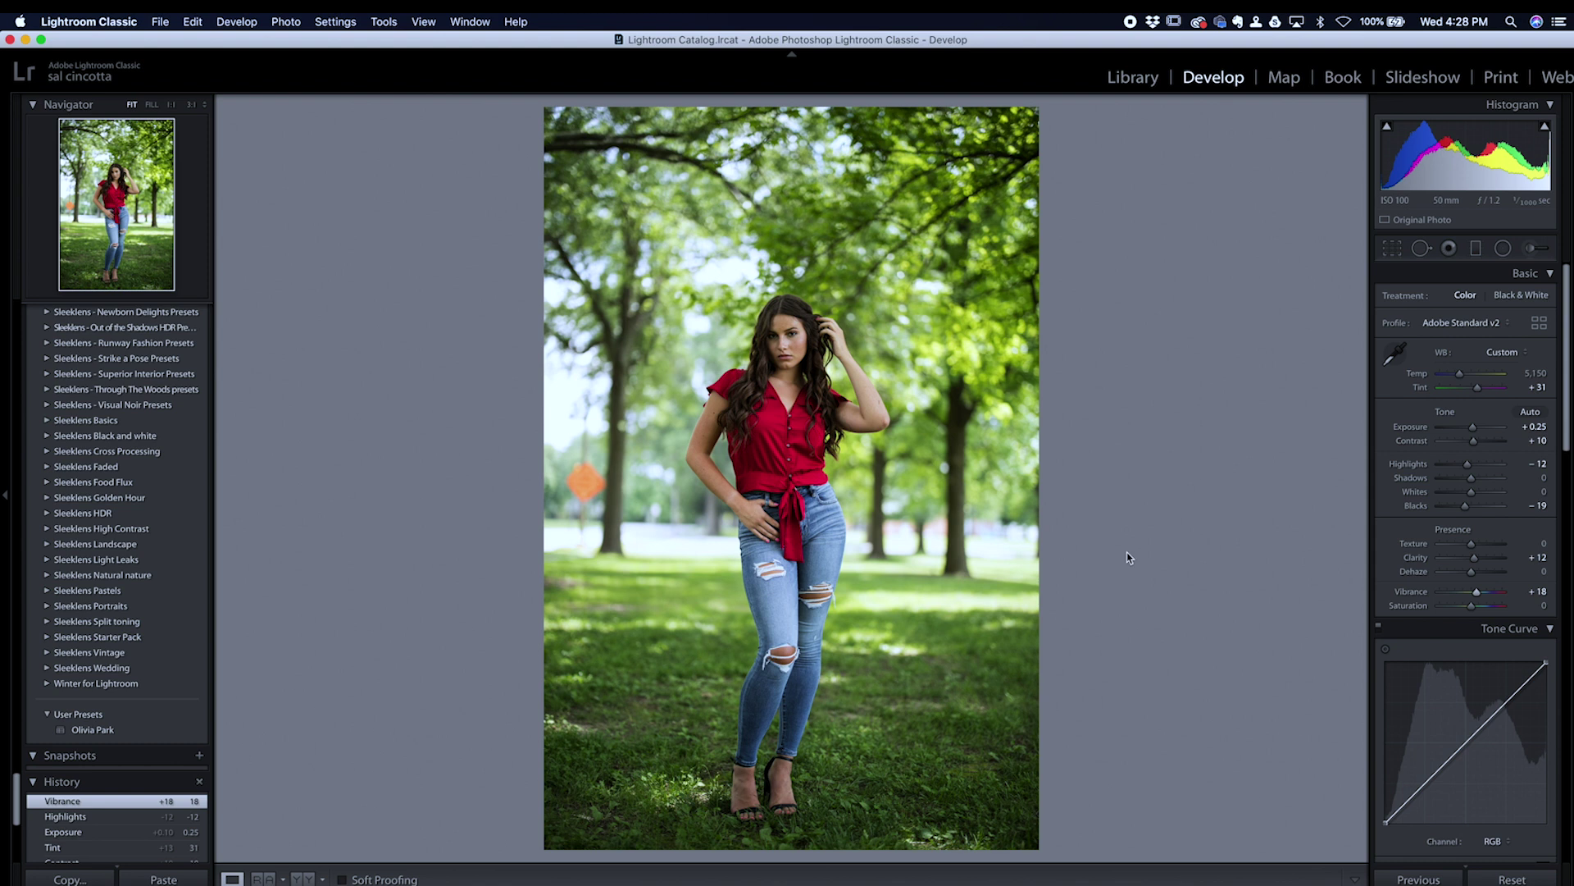
{"action": "left_click", "coordinate": [302, 879]}
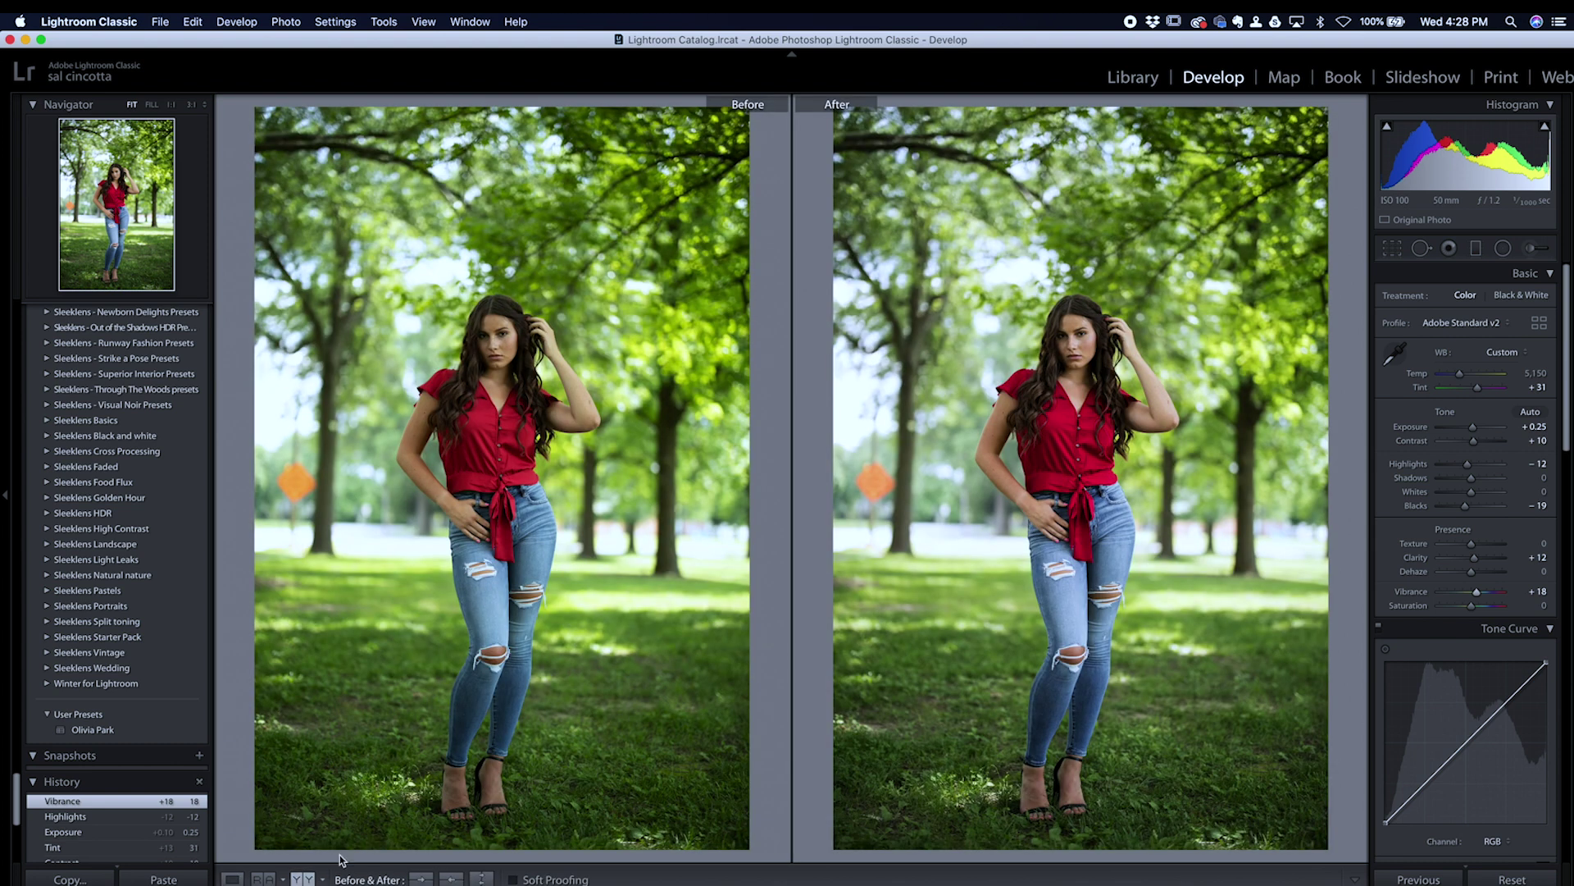
{"action": "key", "text": "l"}
{"action": "key", "text": "l"}
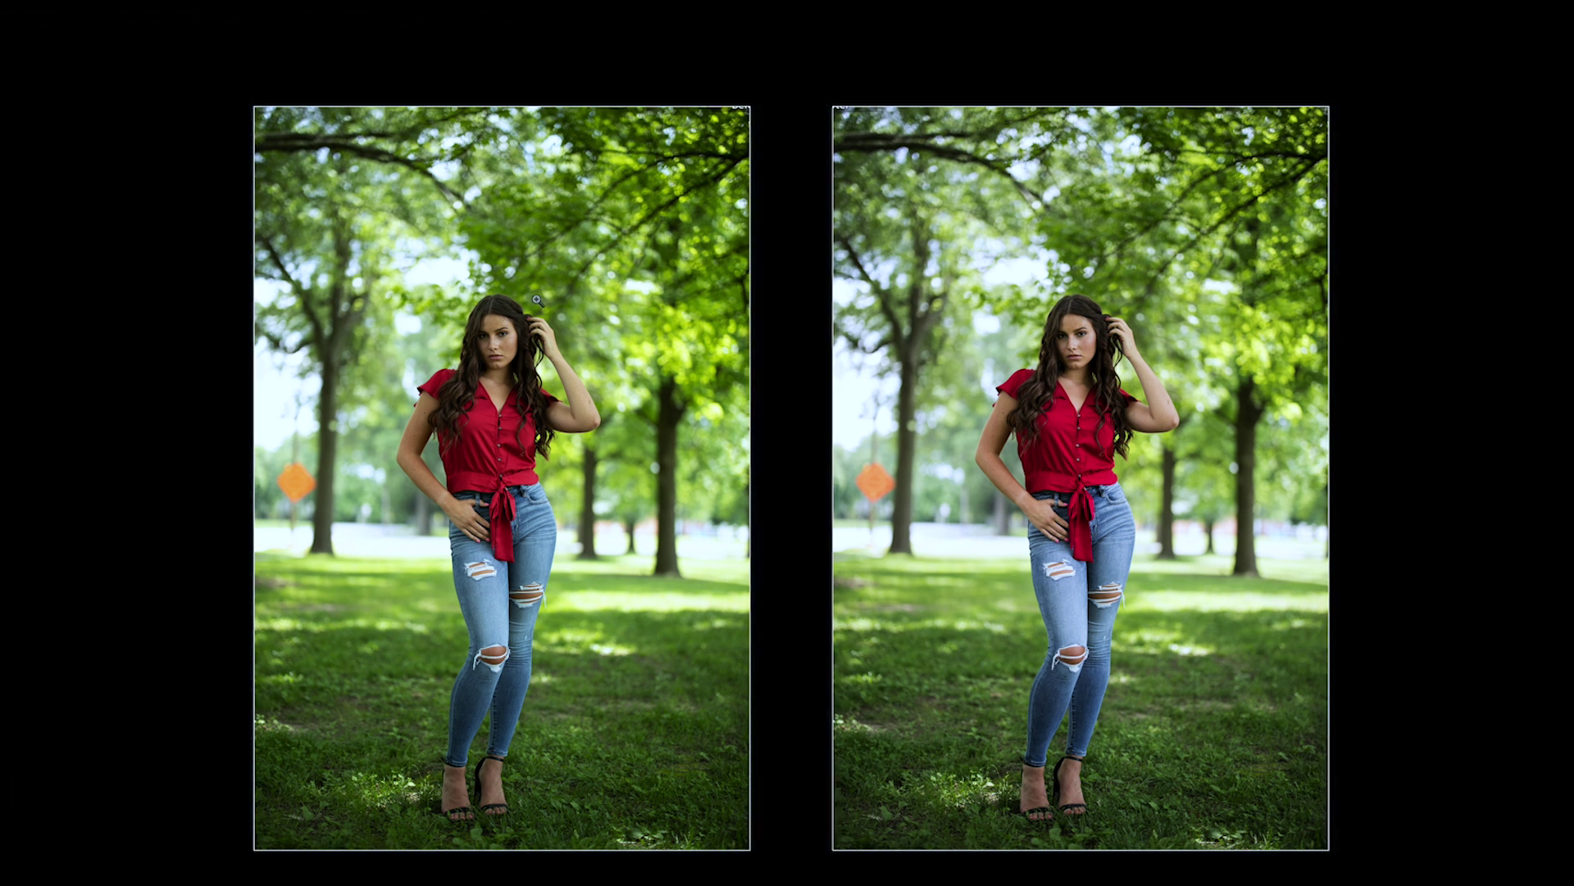
{"action": "left_click", "coordinate": [492, 351]}
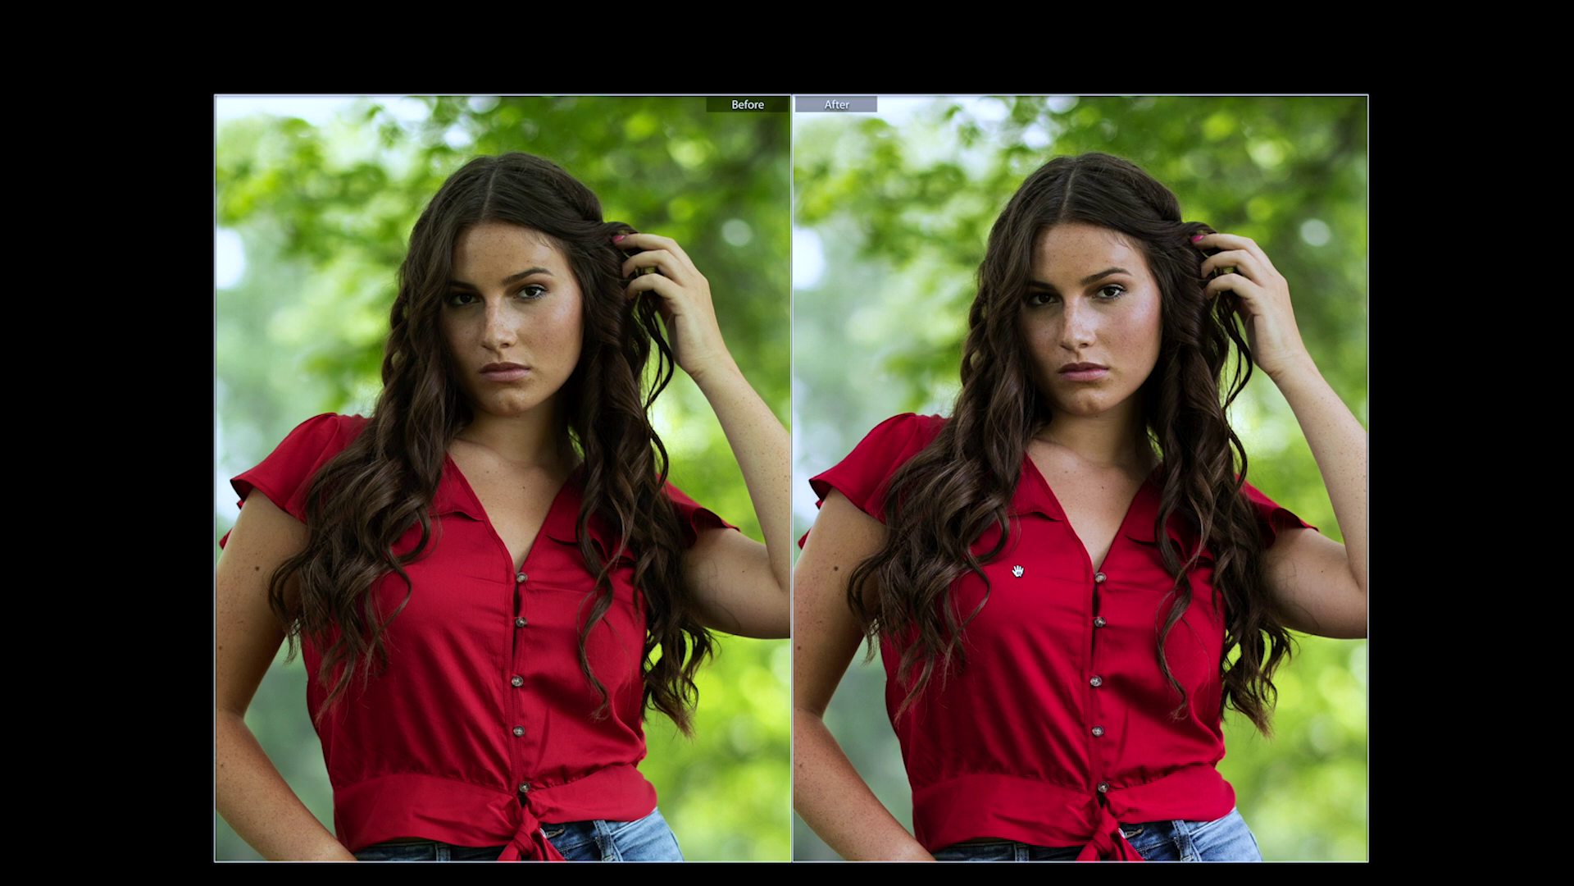
{"action": "left_click", "coordinate": [1018, 571]}
{"action": "key", "text": "l"}
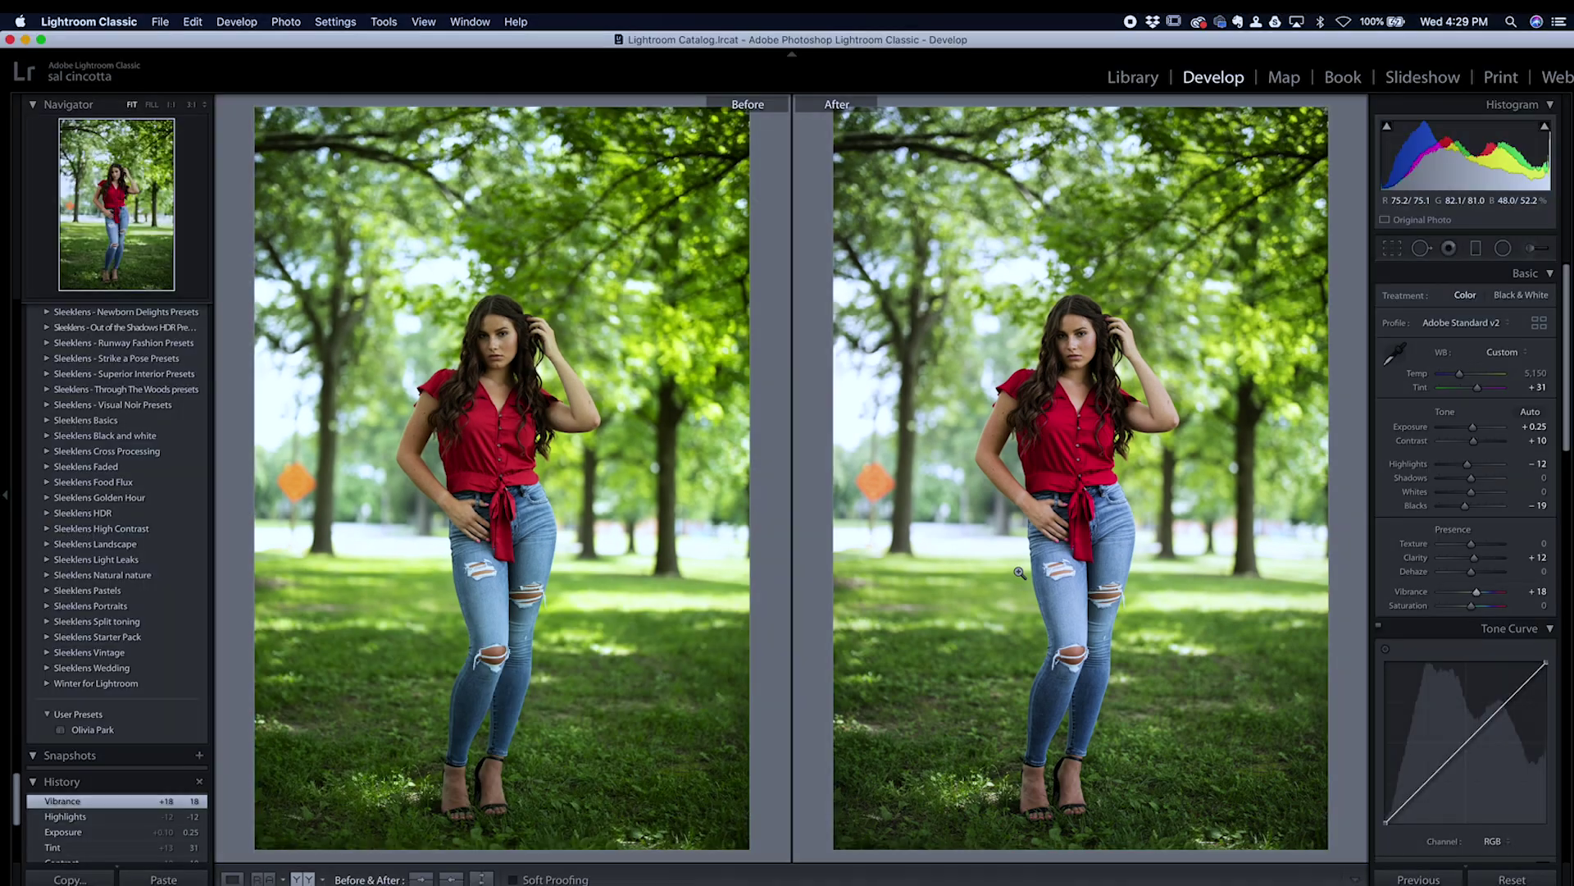
Step: Back in single view, sample the cube's gray face with the WB eyedropper for 5,800 / +28
{"action": "left_click", "coordinate": [232, 879]}
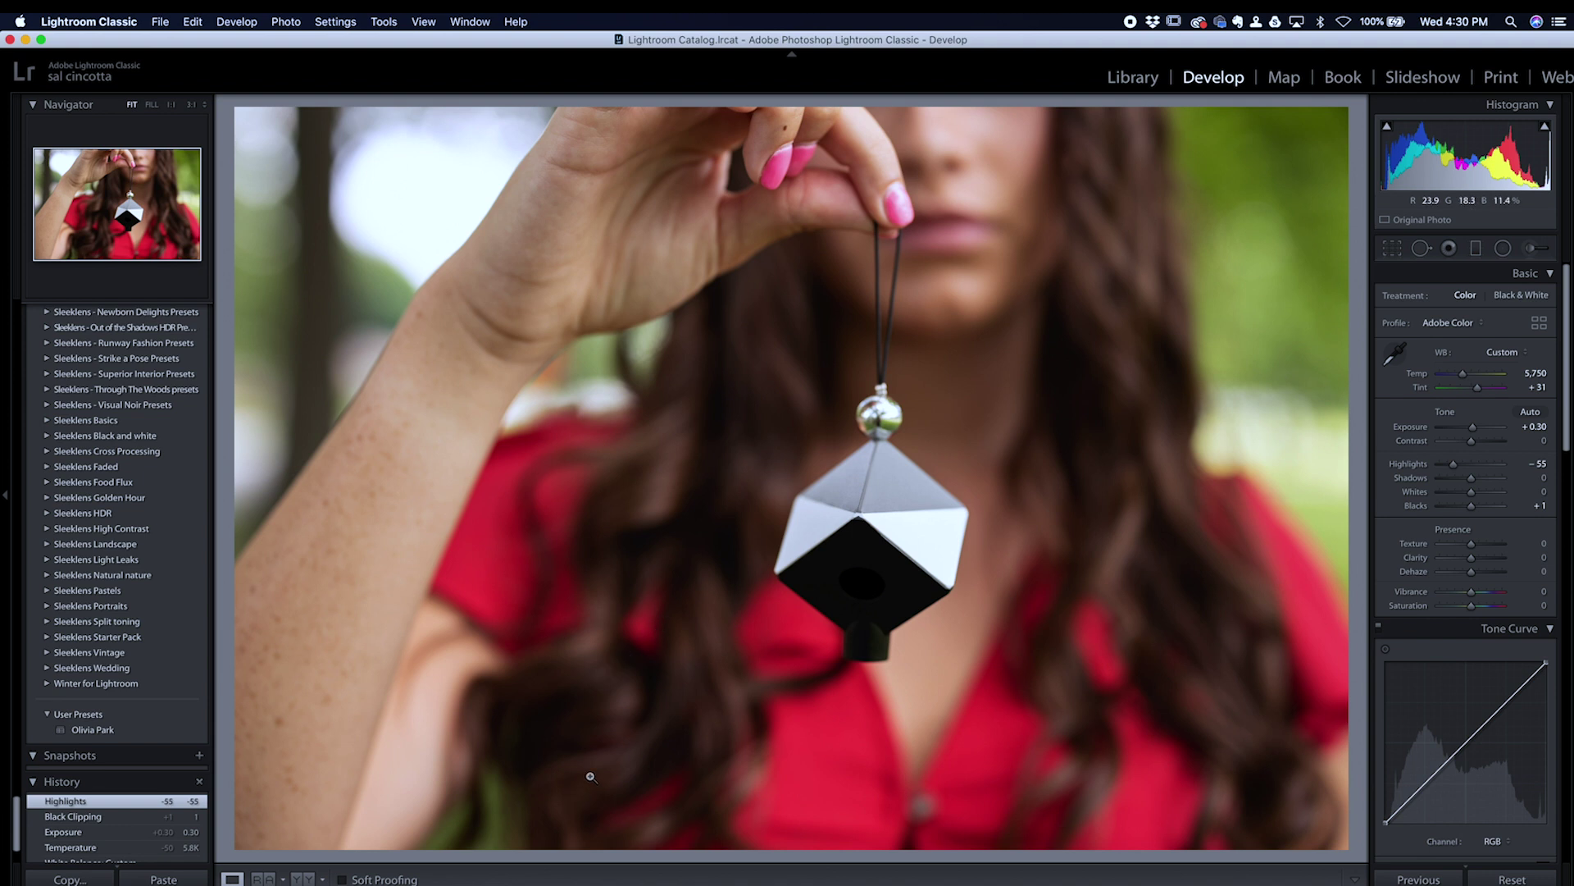
{"action": "left_click", "coordinate": [1394, 355]}
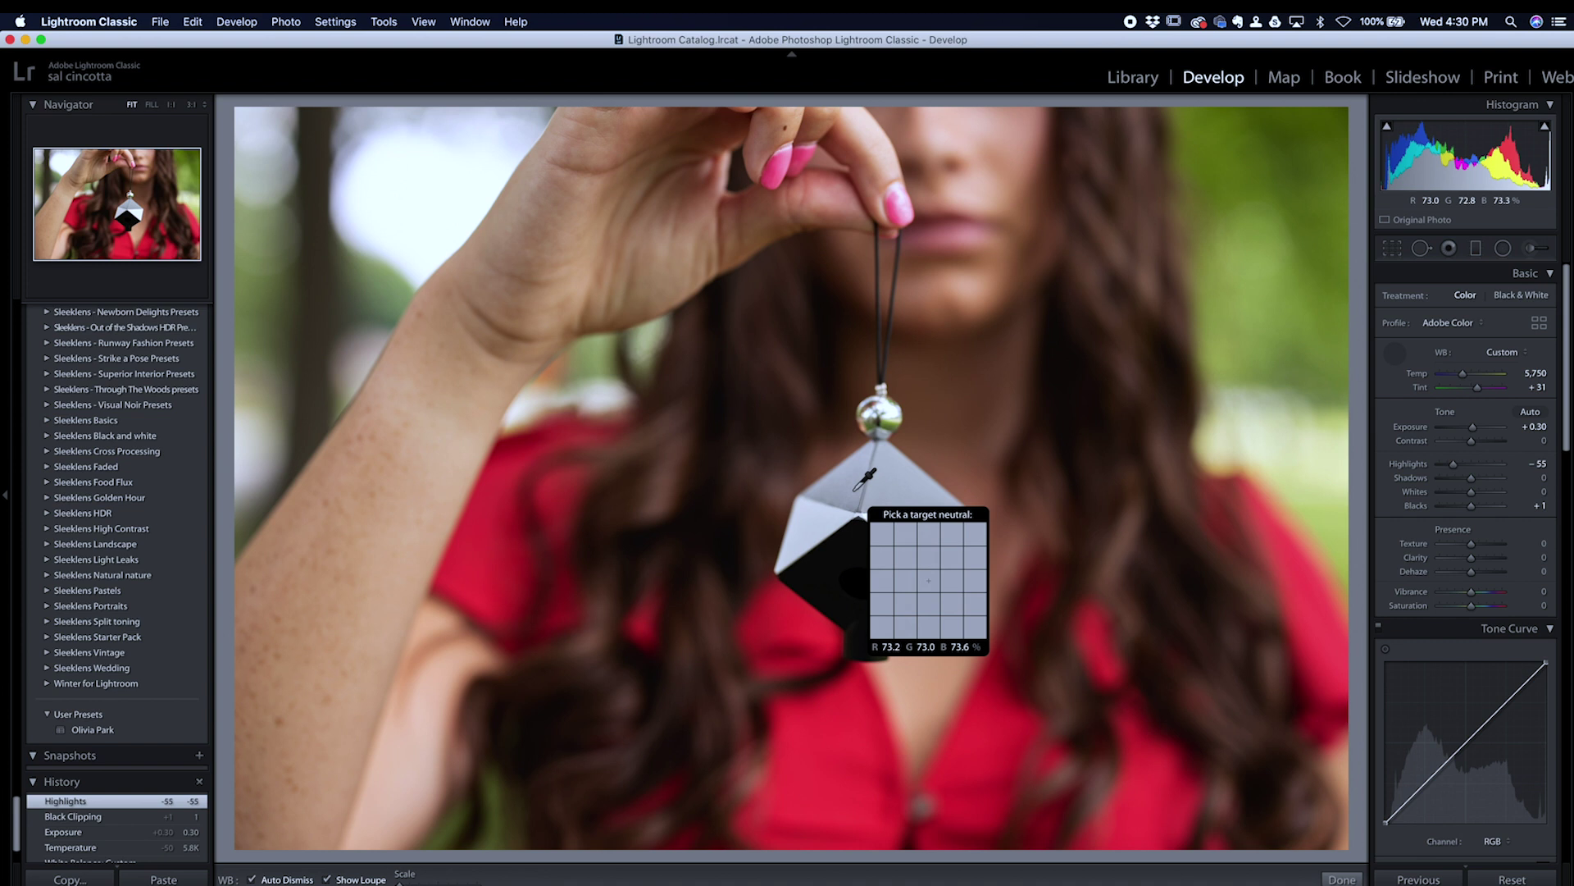
{"action": "left_click", "coordinate": [855, 488]}
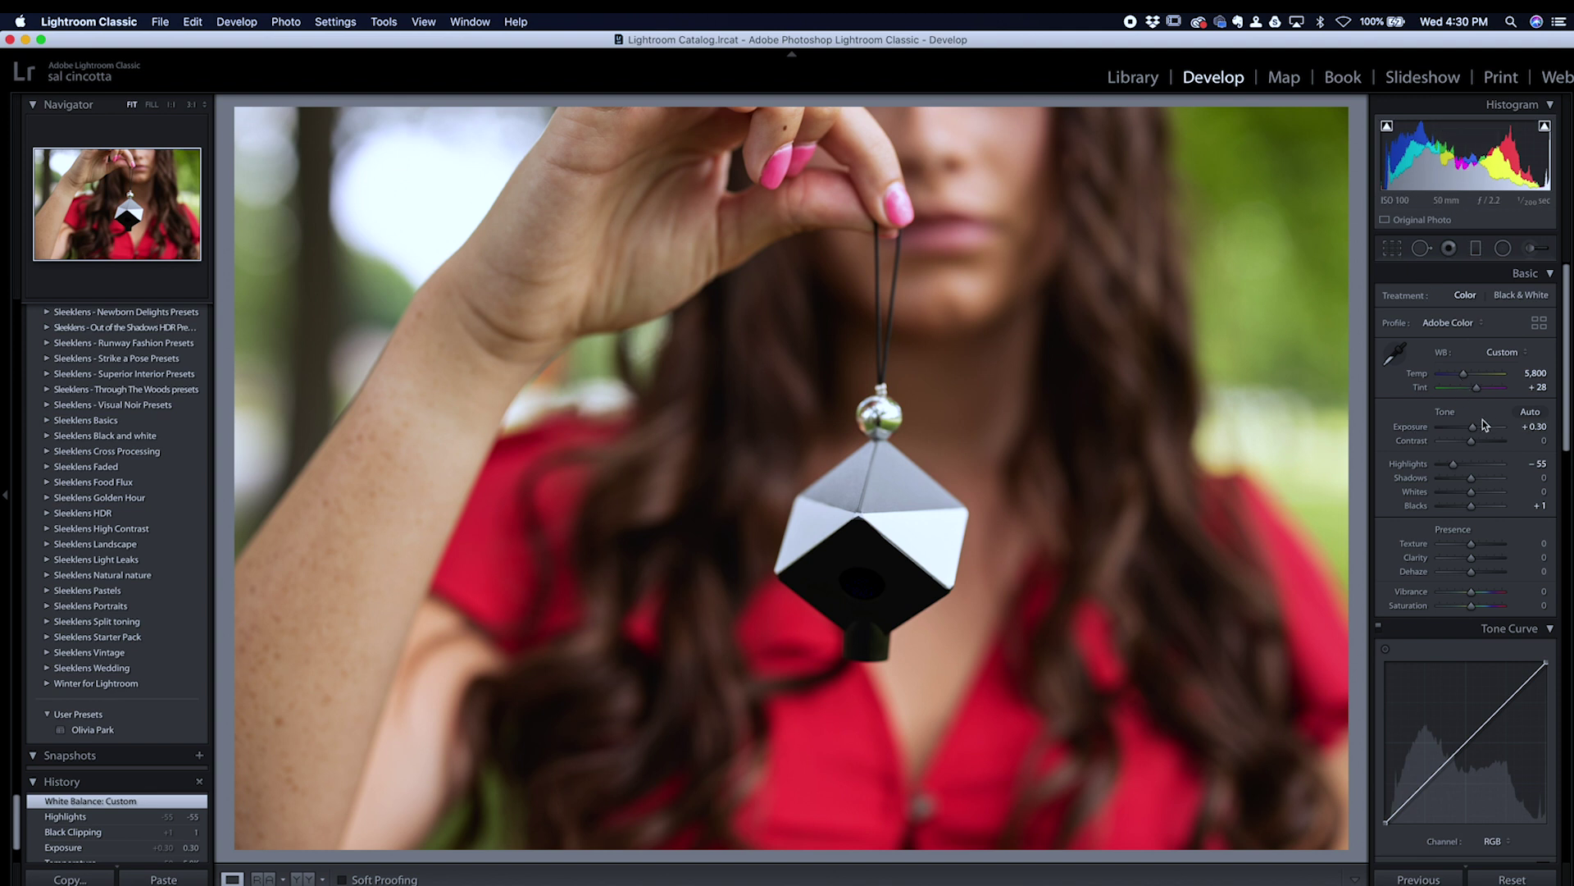
Step: Watching the clipping warnings, set Exposure +0.40 and Blacks −7, then hide the warnings
{"action": "left_click_drag", "start_coordinate": [1472, 426], "coordinate": [1474, 433]}
{"action": "left_click_drag", "start_coordinate": [1472, 509], "coordinate": [1470, 509]}
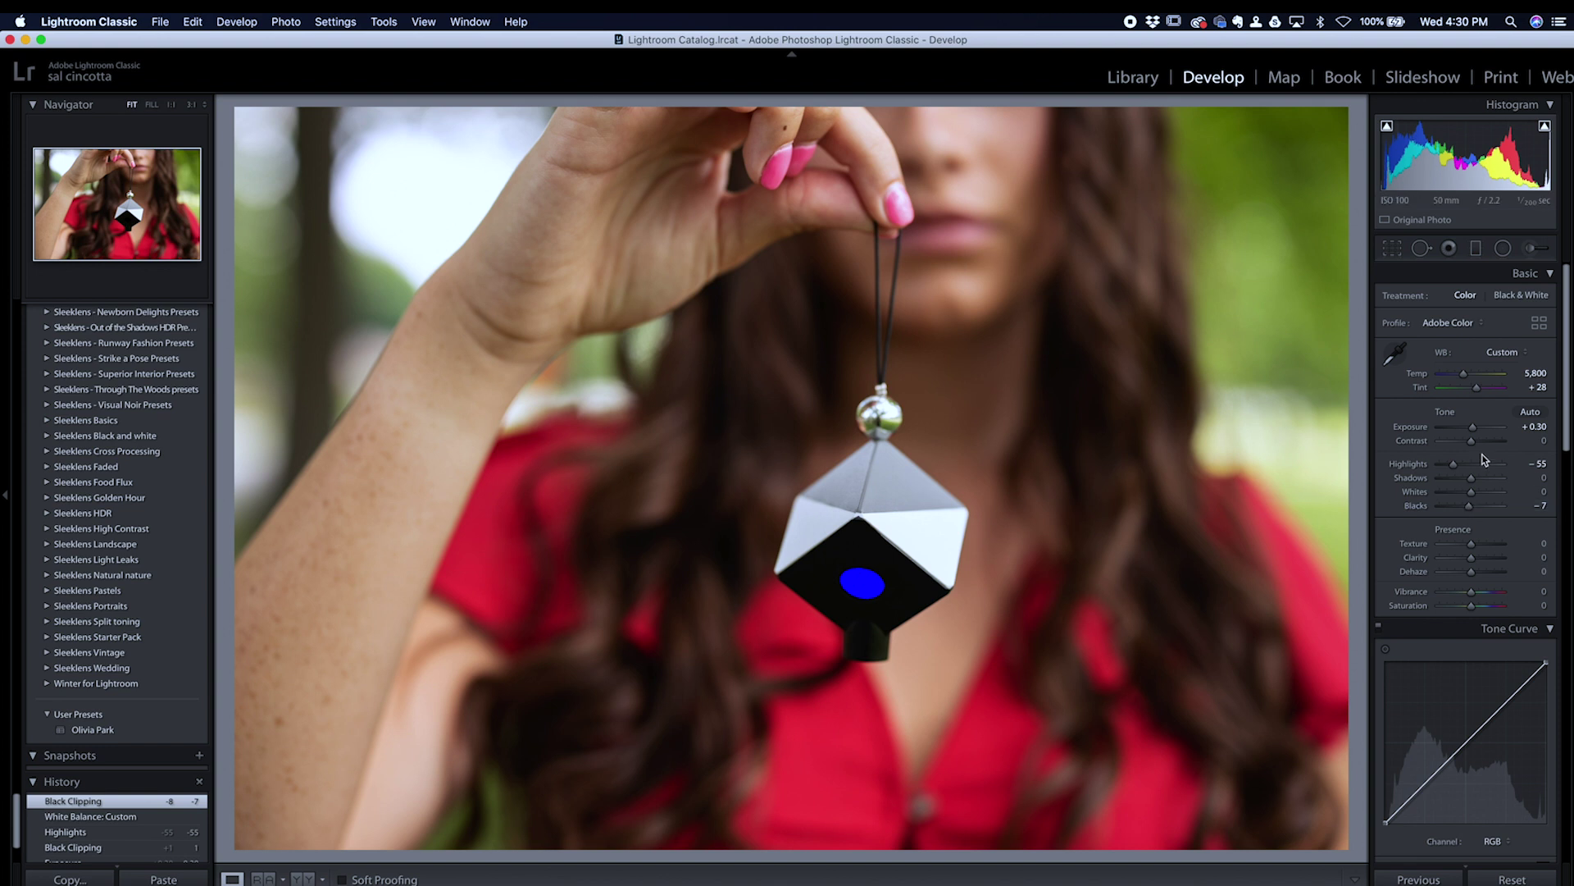
{"action": "left_click_drag", "start_coordinate": [1474, 426], "coordinate": [1475, 425]}
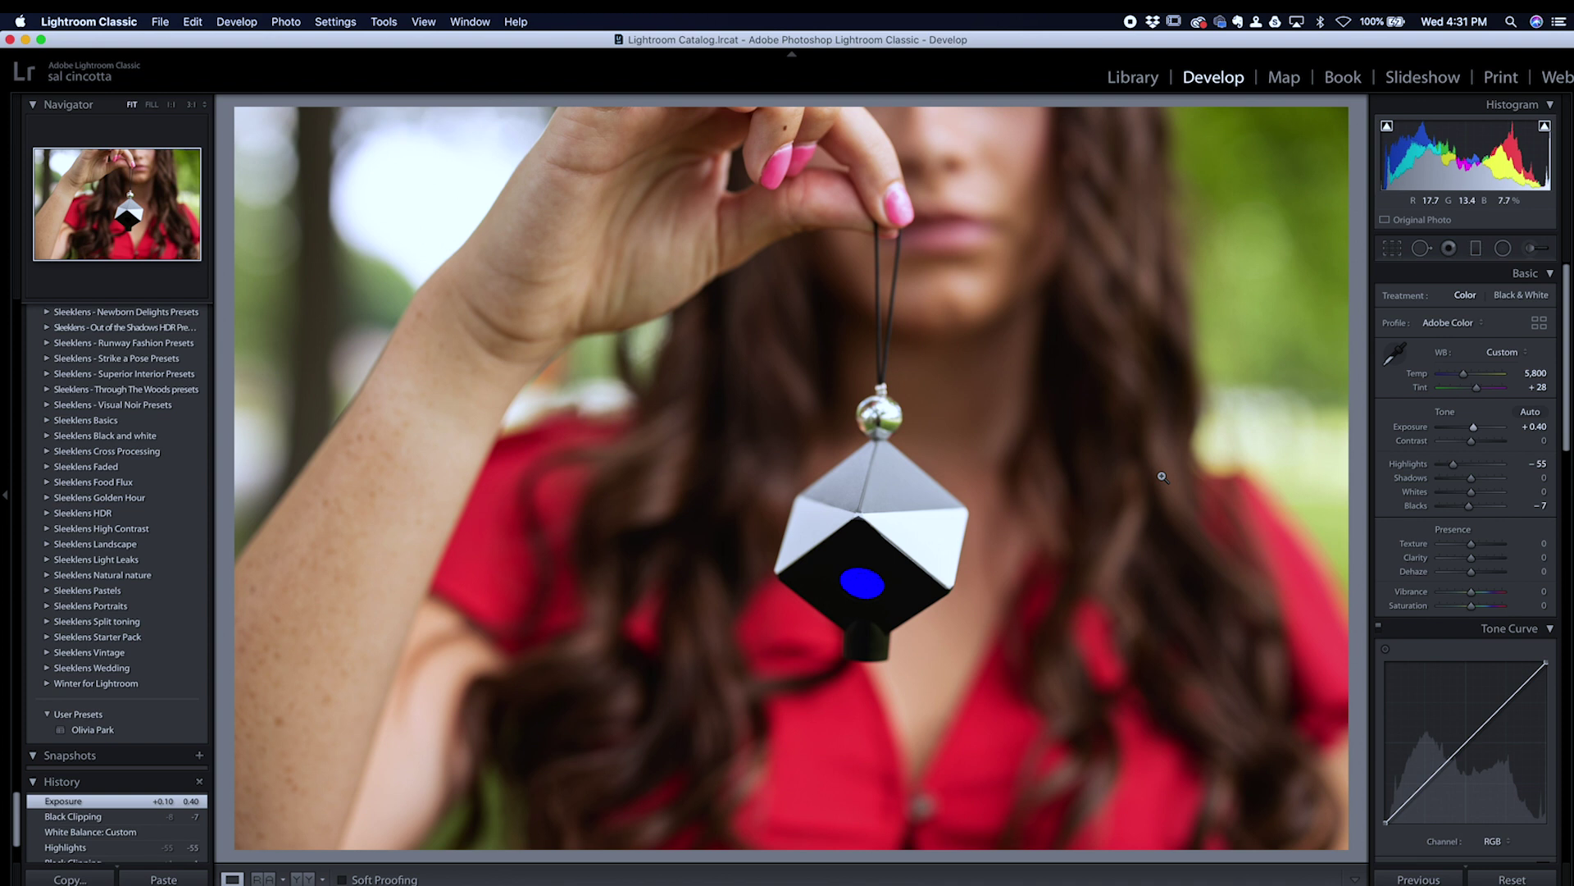
{"action": "key", "text": "j"}
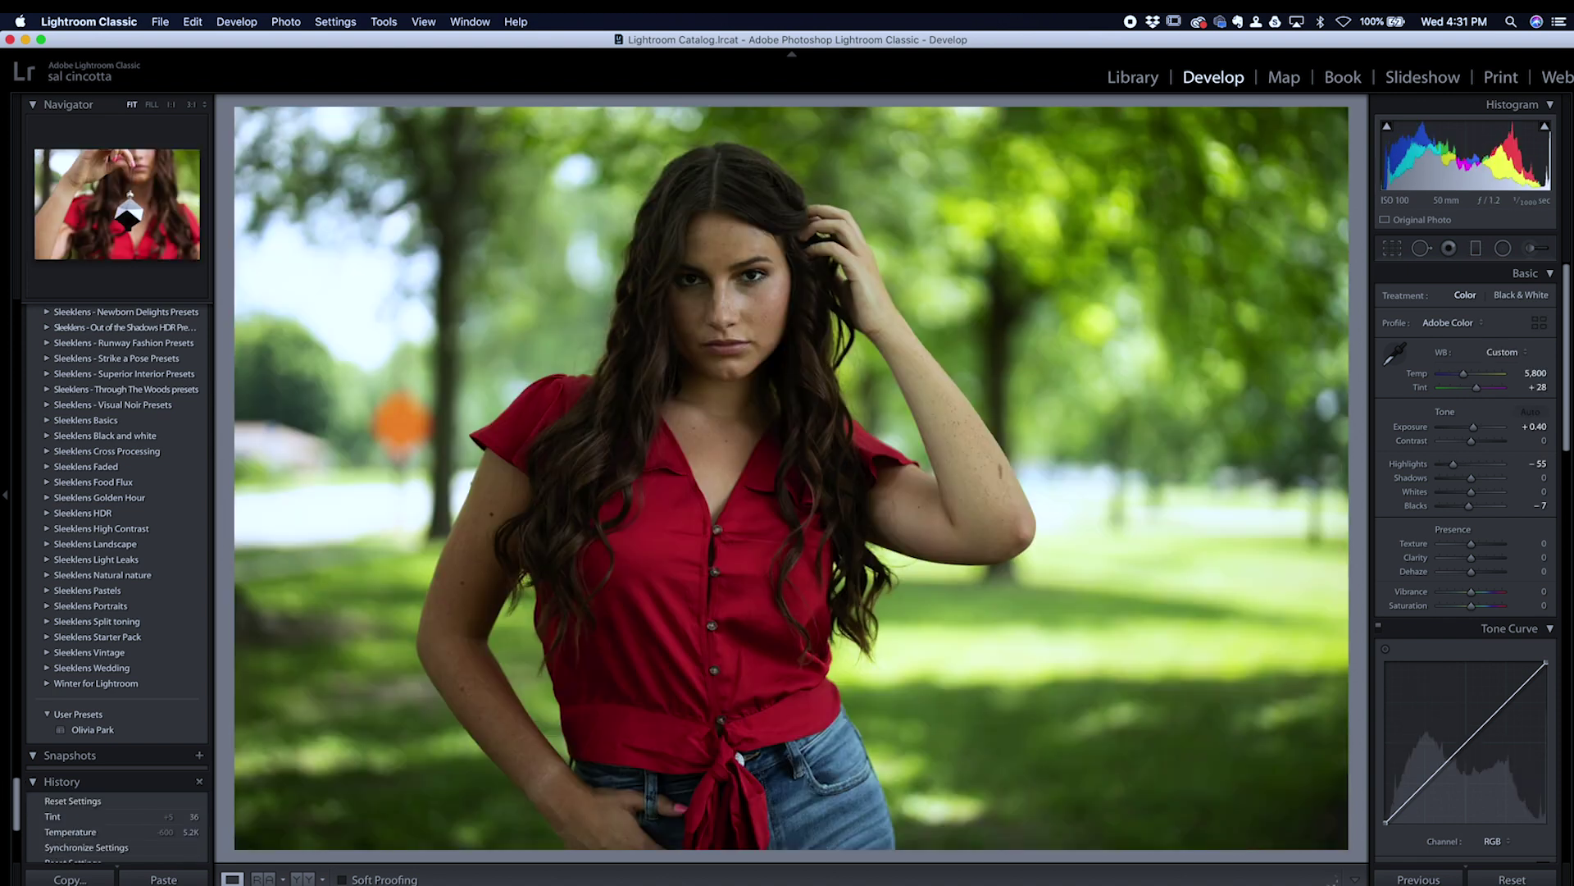
Step: Synchronize all of the cube photo's settings onto the portrait
{"action": "key", "text": "super+shift+s"}
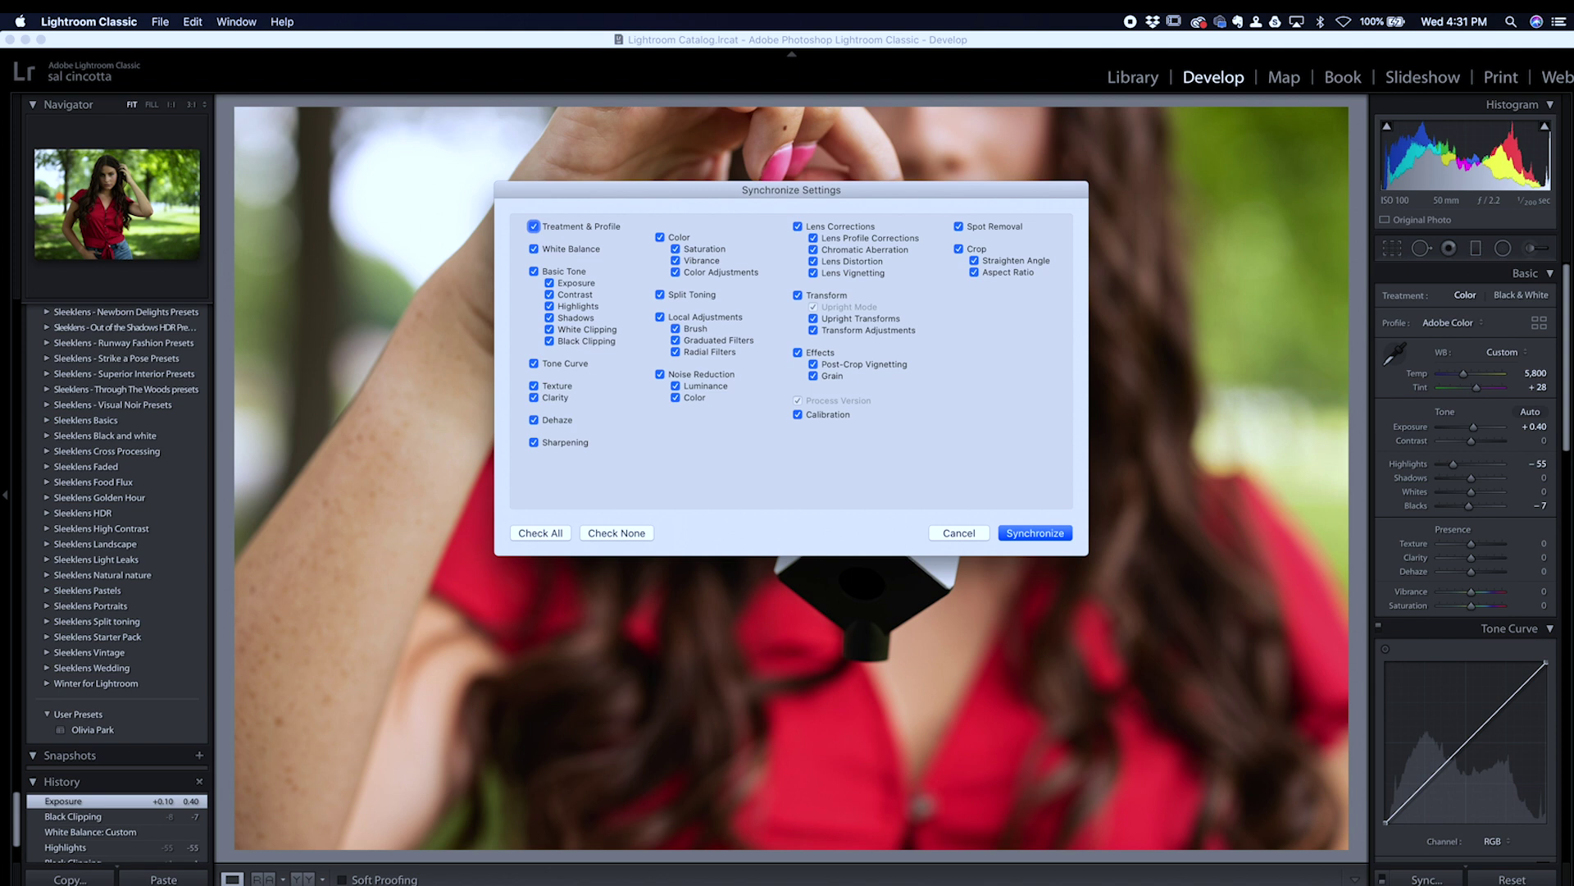
{"action": "left_click", "coordinate": [1049, 534]}
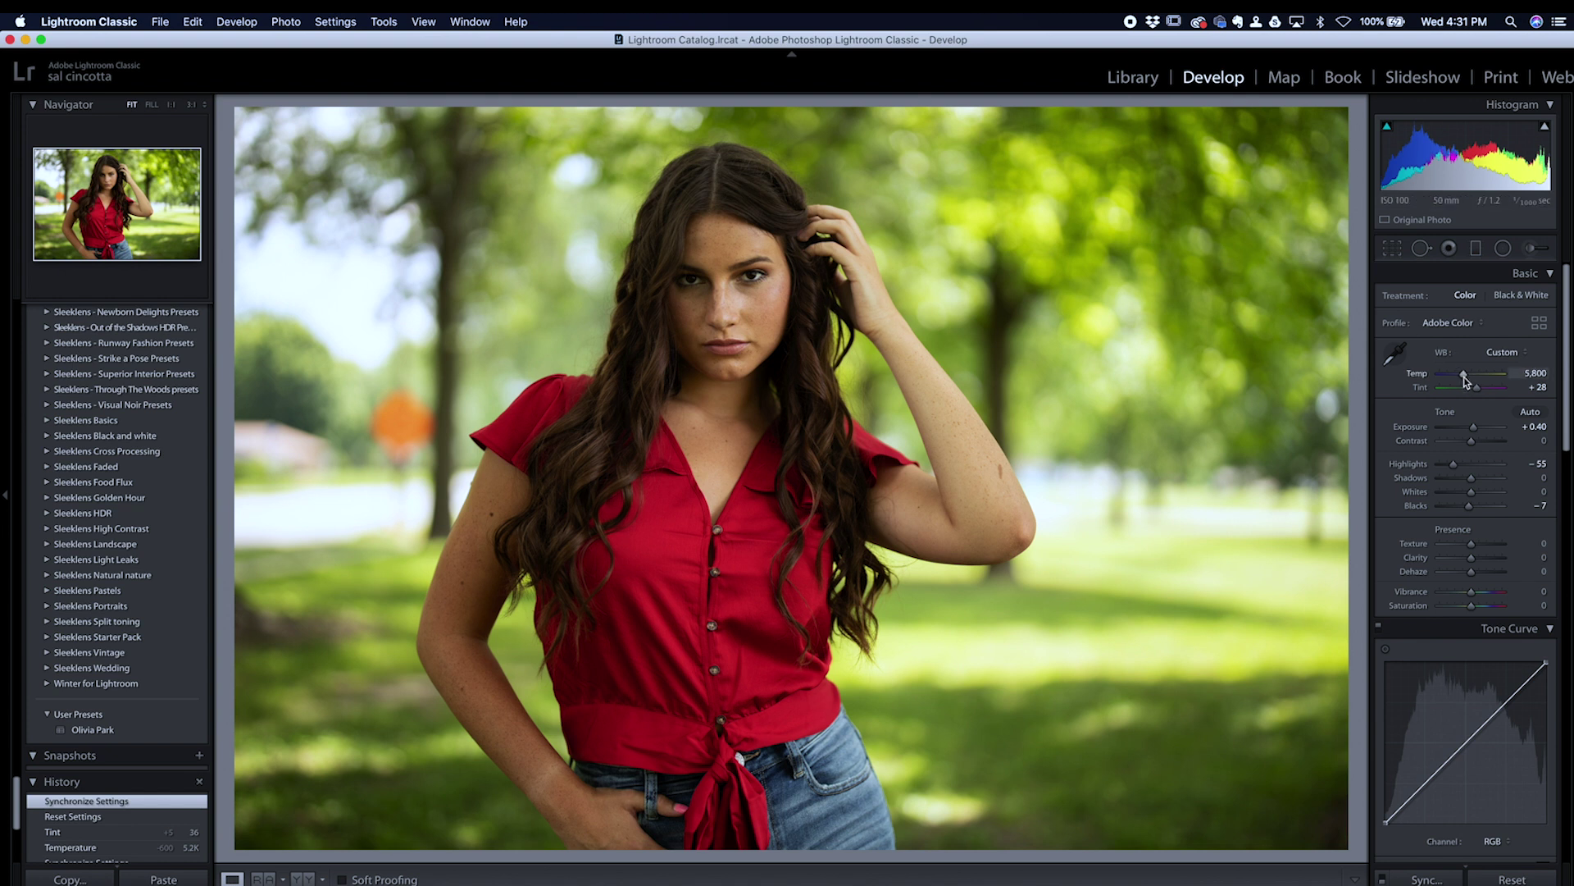
Step: Set the portrait to Temp 5,293, Tint +30, Vibrance +5 and Blacks −10
{"action": "left_click_drag", "start_coordinate": [1465, 376], "coordinate": [1479, 392]}
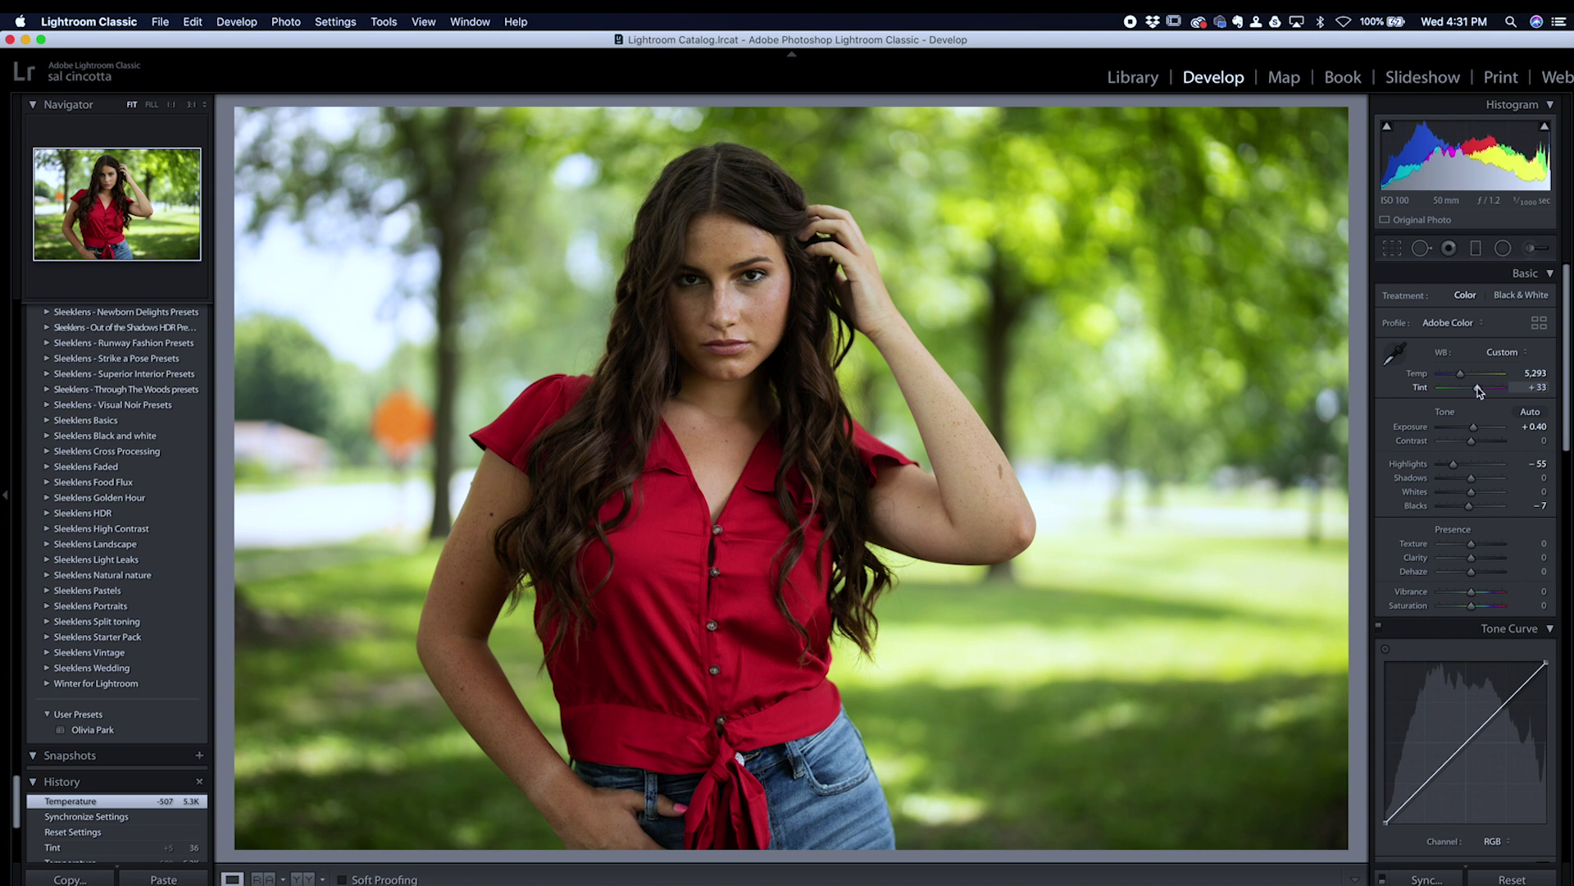
{"action": "left_click_drag", "start_coordinate": [1480, 392], "coordinate": [1479, 391]}
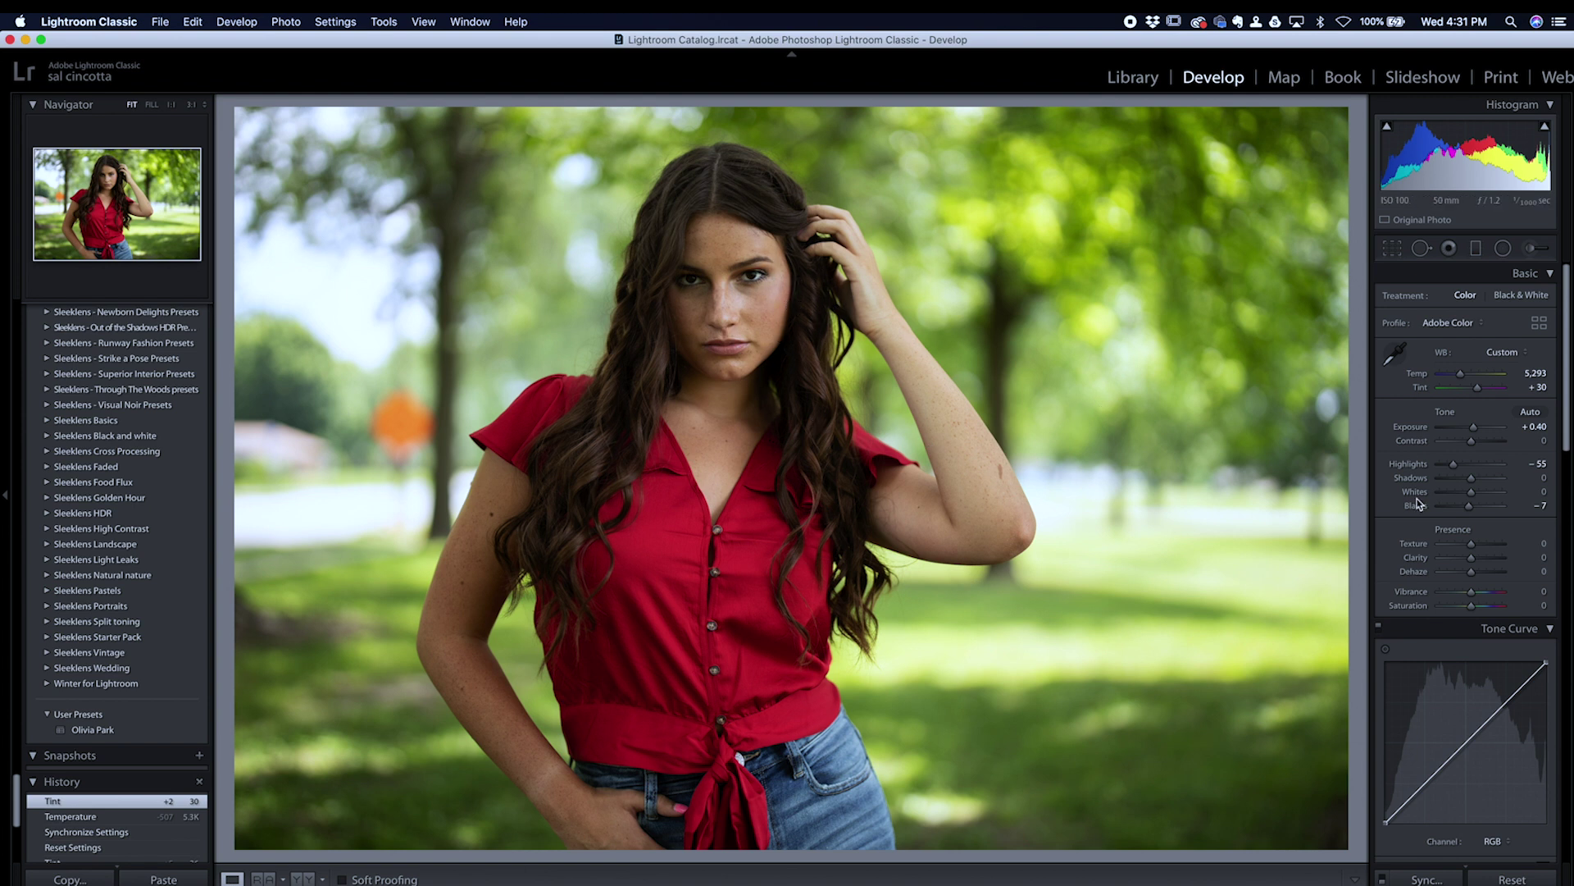
{"action": "left_click_drag", "start_coordinate": [1471, 597], "coordinate": [1472, 598]}
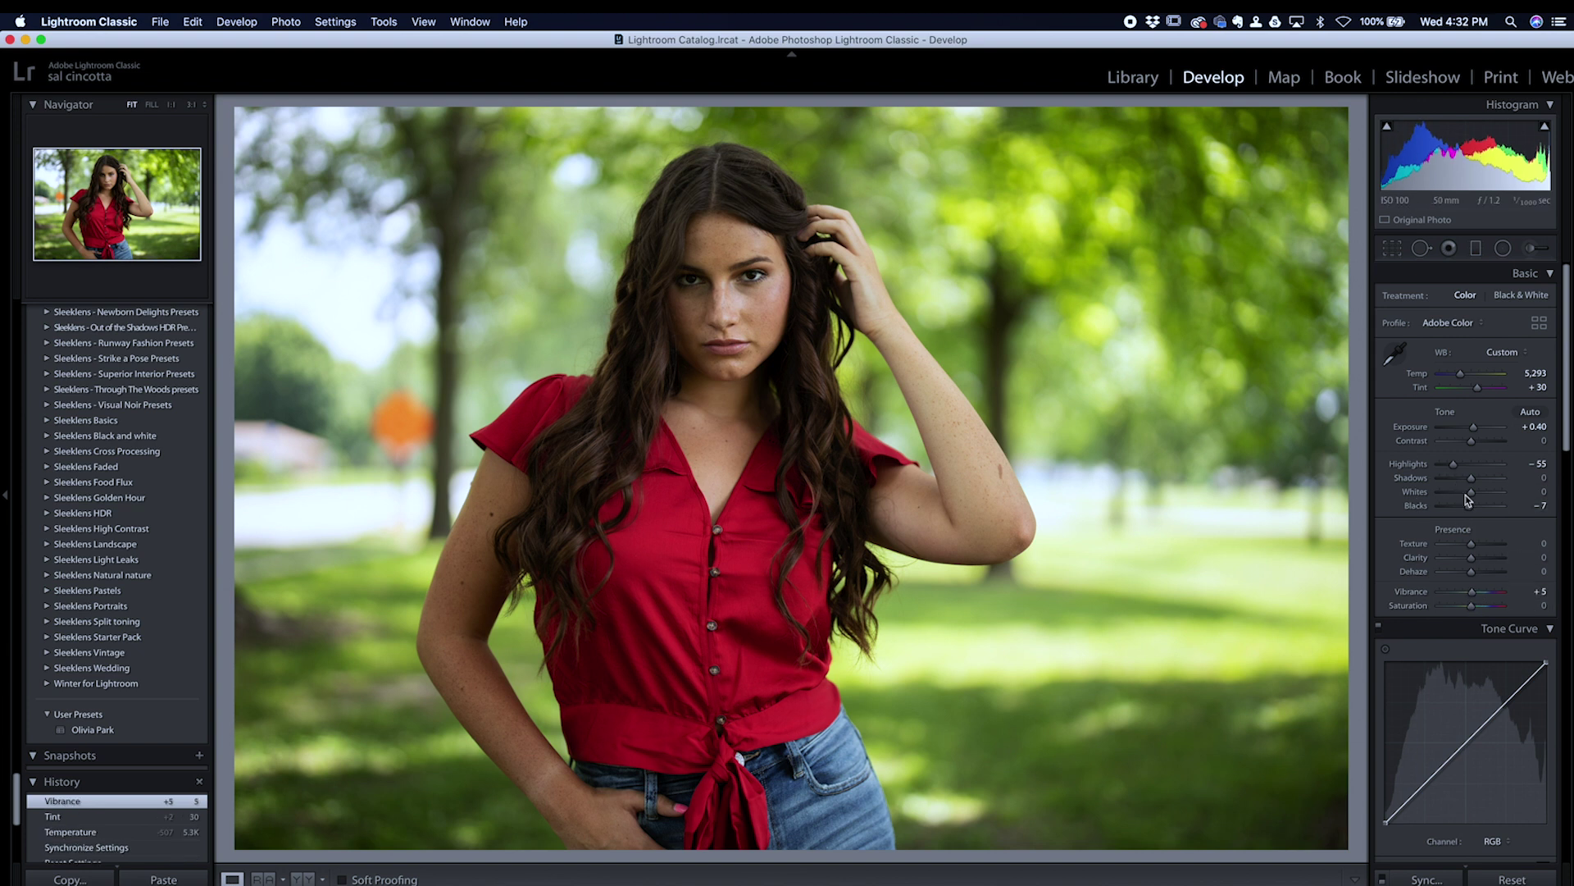
{"action": "left_click_drag", "start_coordinate": [1467, 504], "coordinate": [1466, 504]}
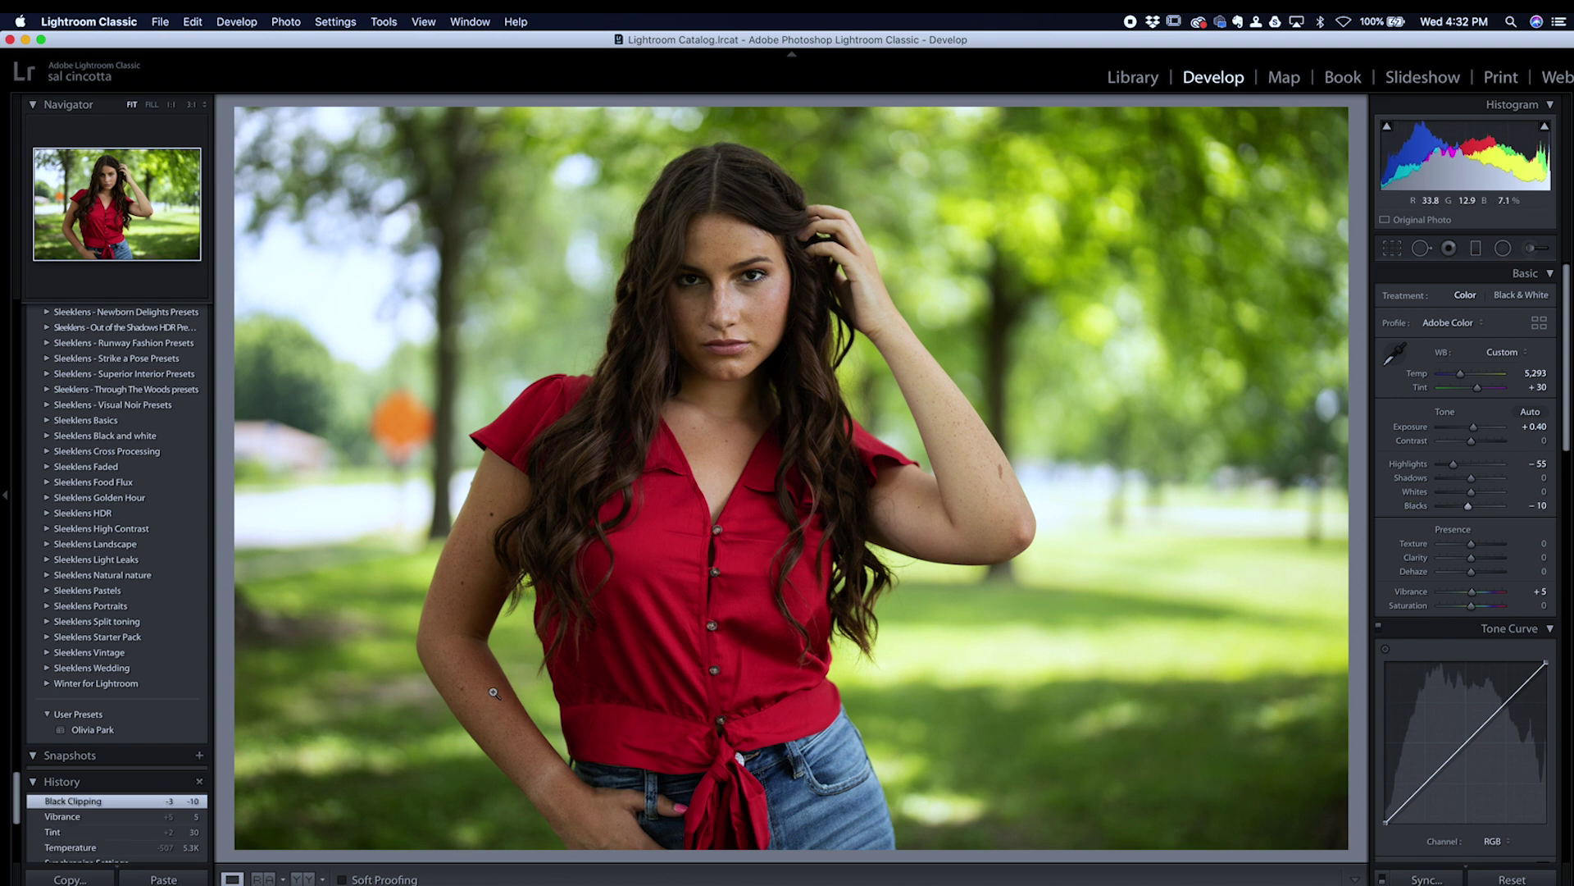
Step: Compare original and edited portrait side by side in Lights Out, zooming in on her face and red shirt
{"action": "left_click", "coordinate": [303, 878]}
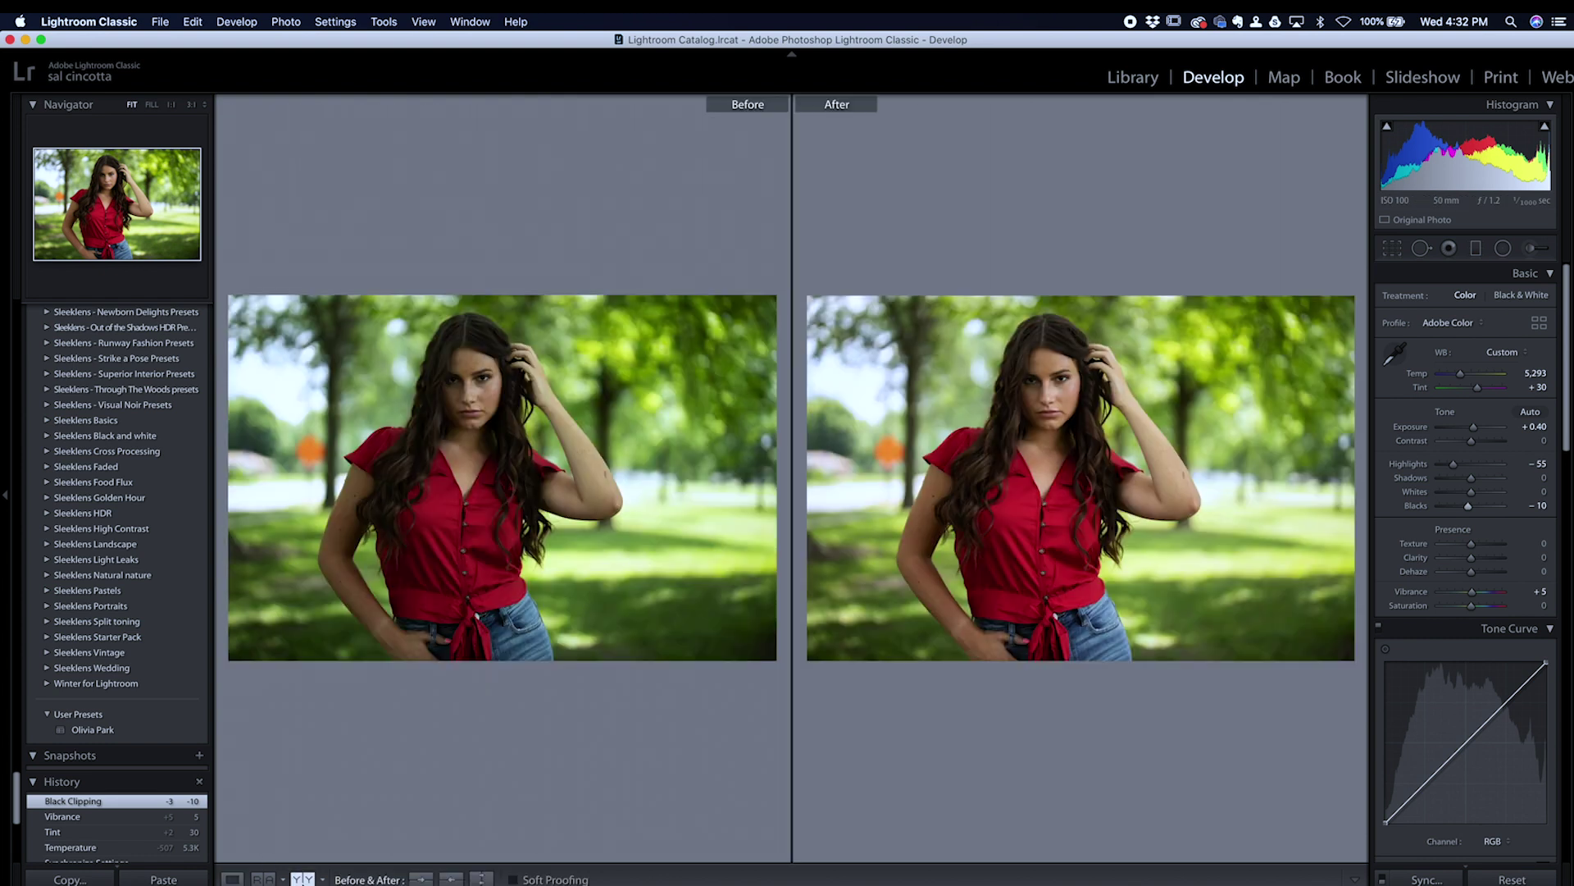
{"action": "key", "text": "l"}
{"action": "key", "text": "l"}
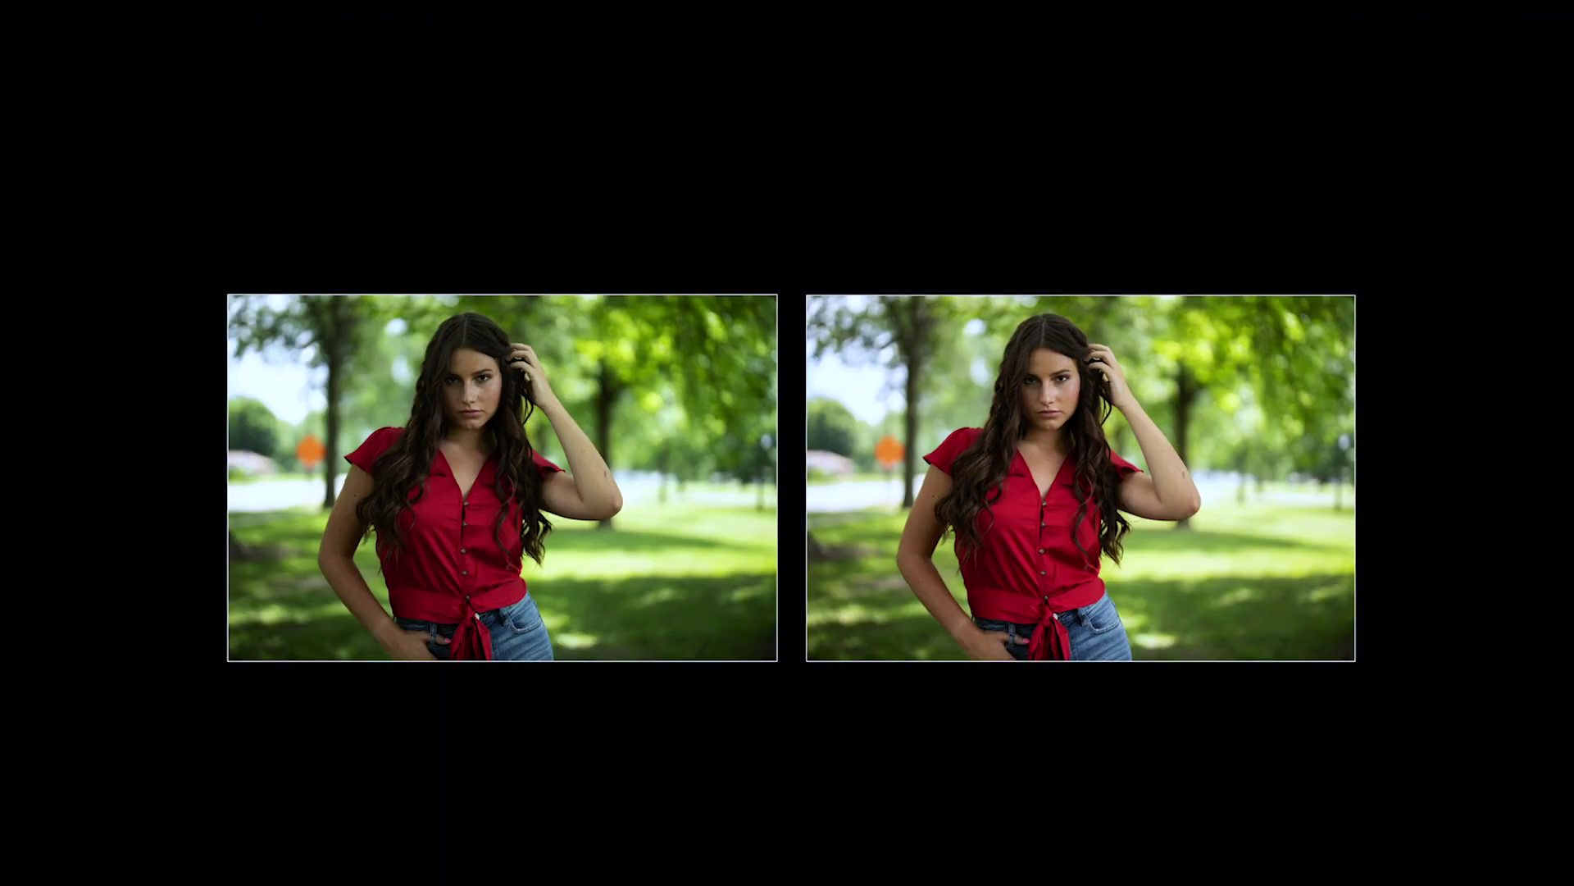
{"action": "left_click", "coordinate": [1019, 403]}
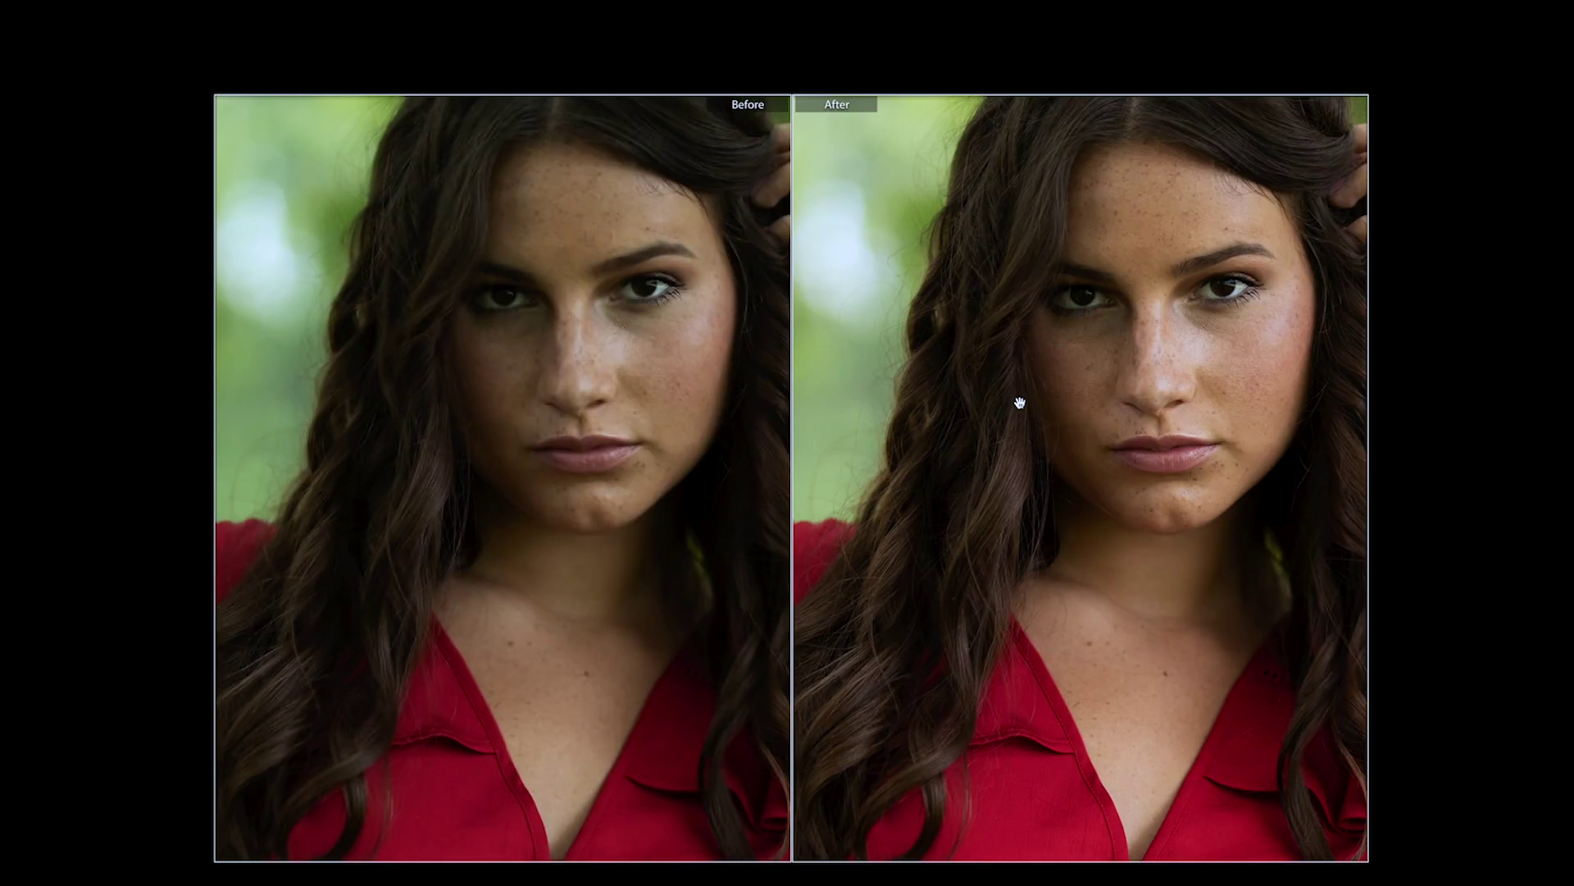
{"action": "left_click_drag", "start_coordinate": [1111, 432], "coordinate": [1078, 348]}
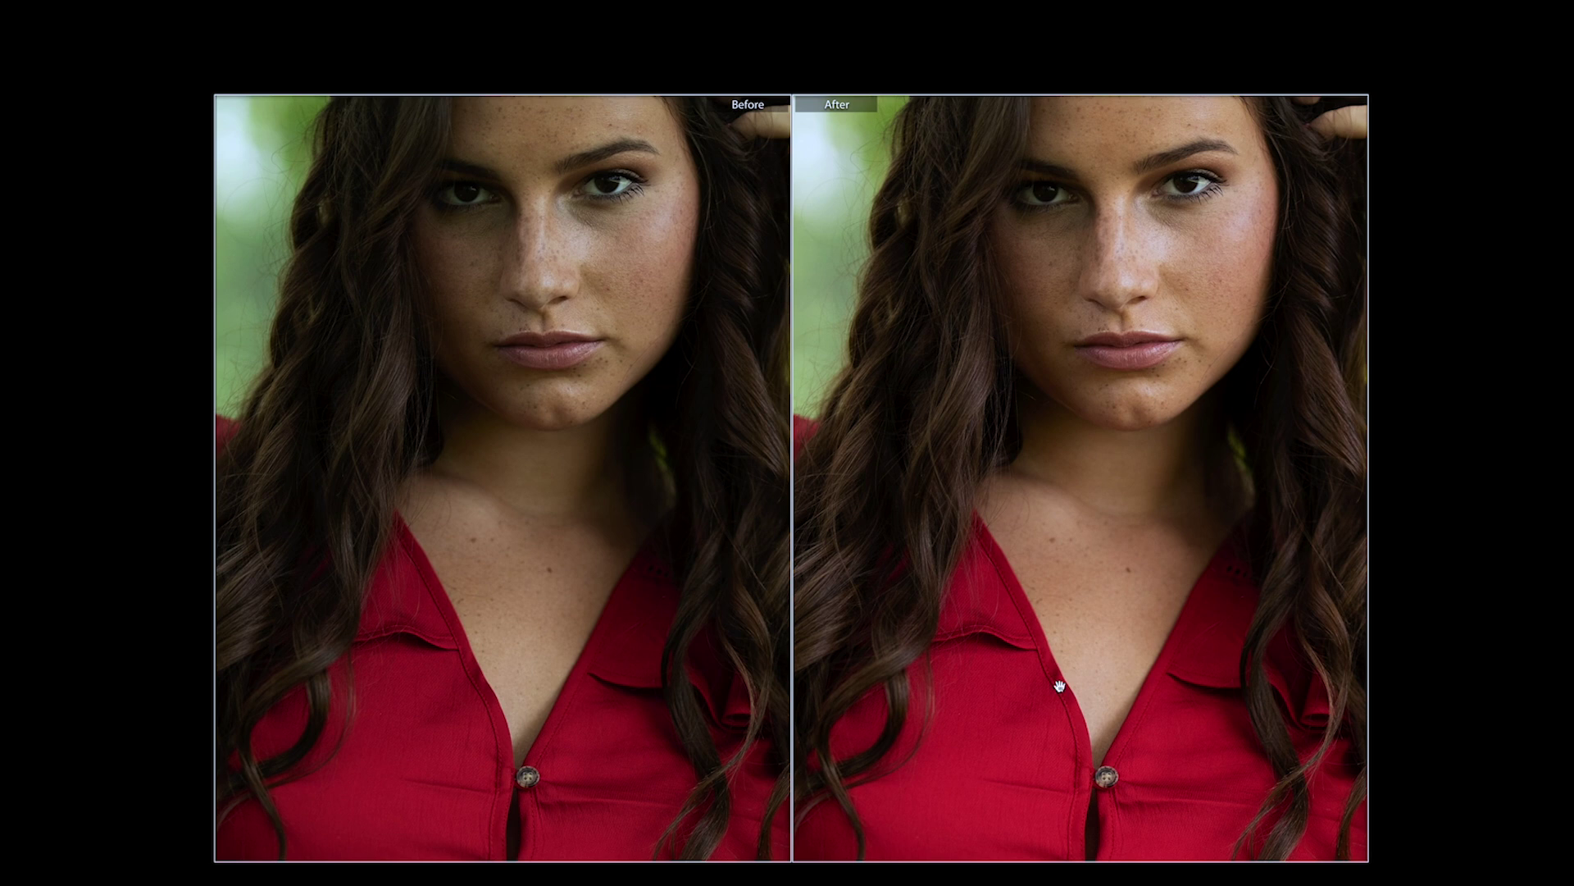
{"action": "left_click_drag", "start_coordinate": [1008, 680], "coordinate": [1026, 601]}
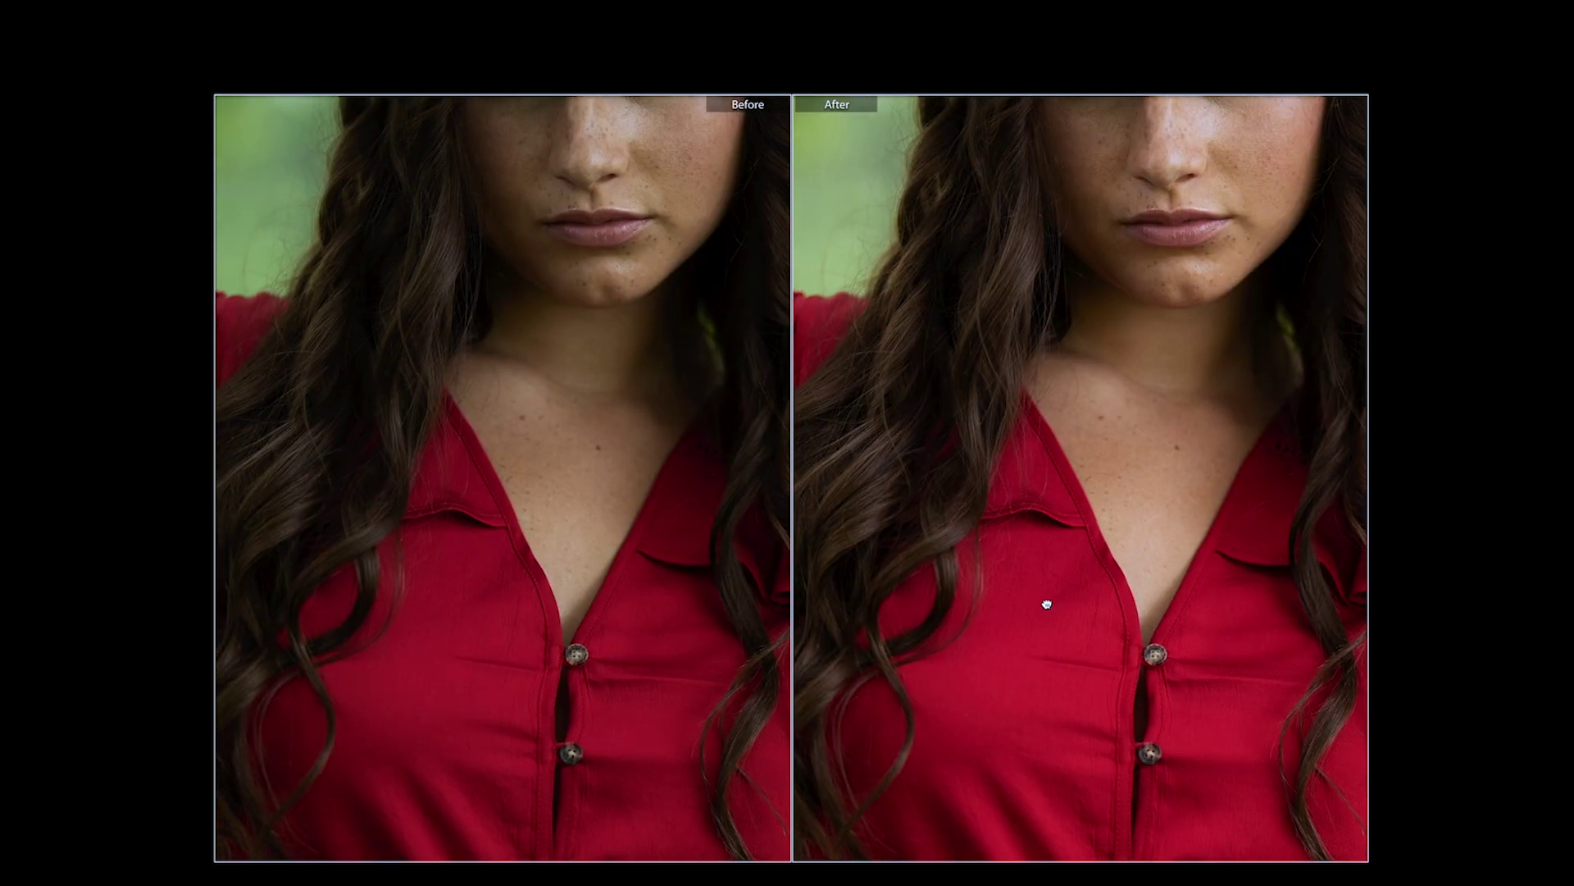
{"action": "left_click", "coordinate": [1006, 631]}
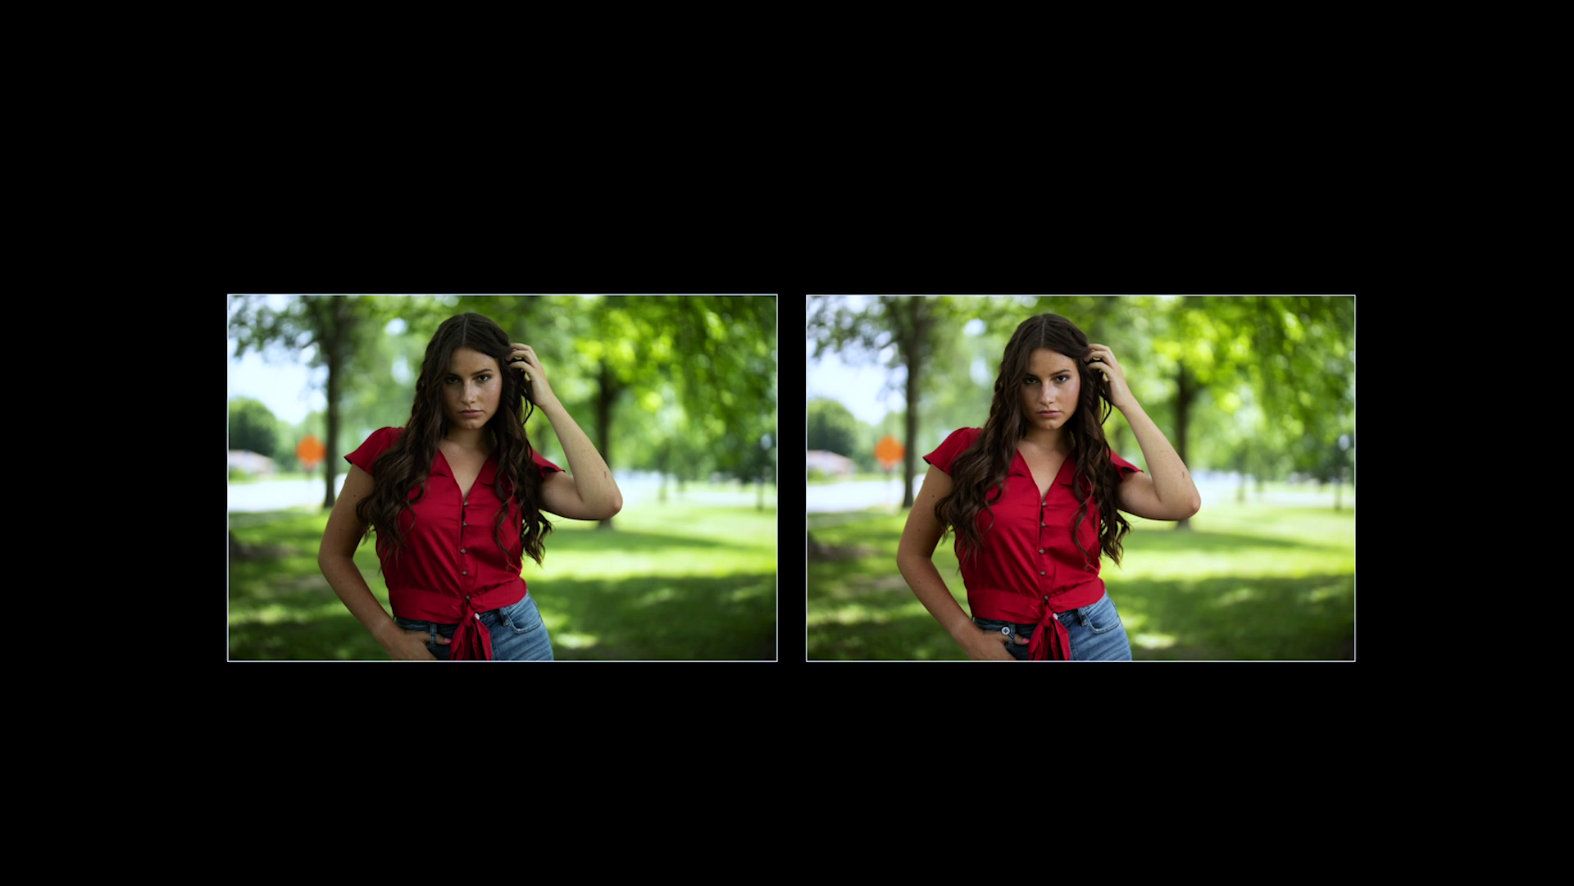
{"action": "key", "text": "l"}
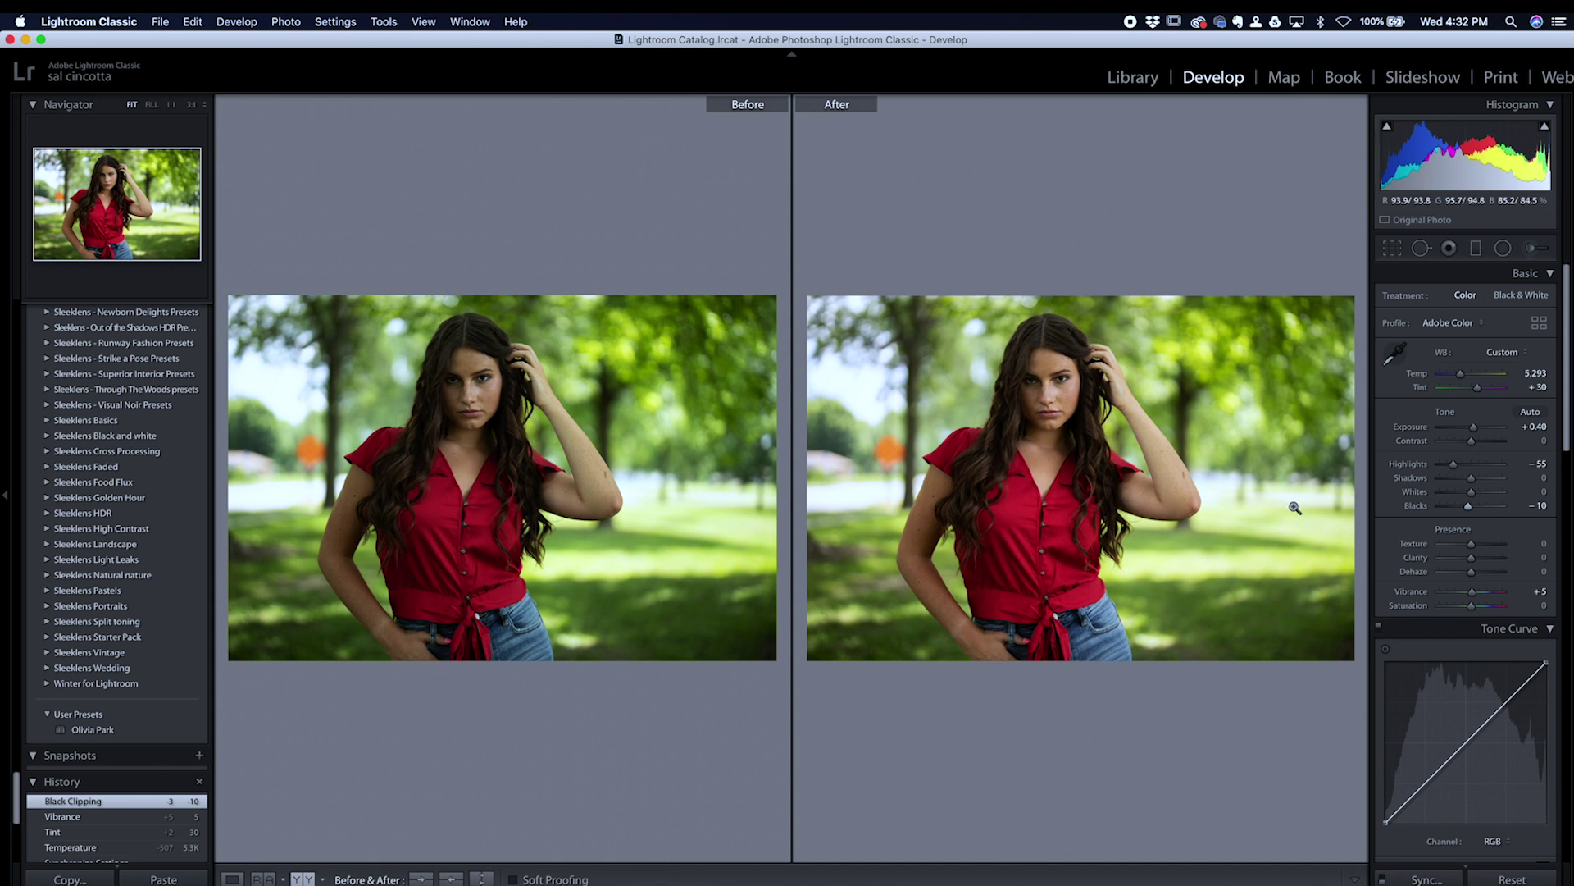
{"action": "scroll", "coordinate": [1424, 532], "scroll_direction": "down", "scroll_amount": 5}
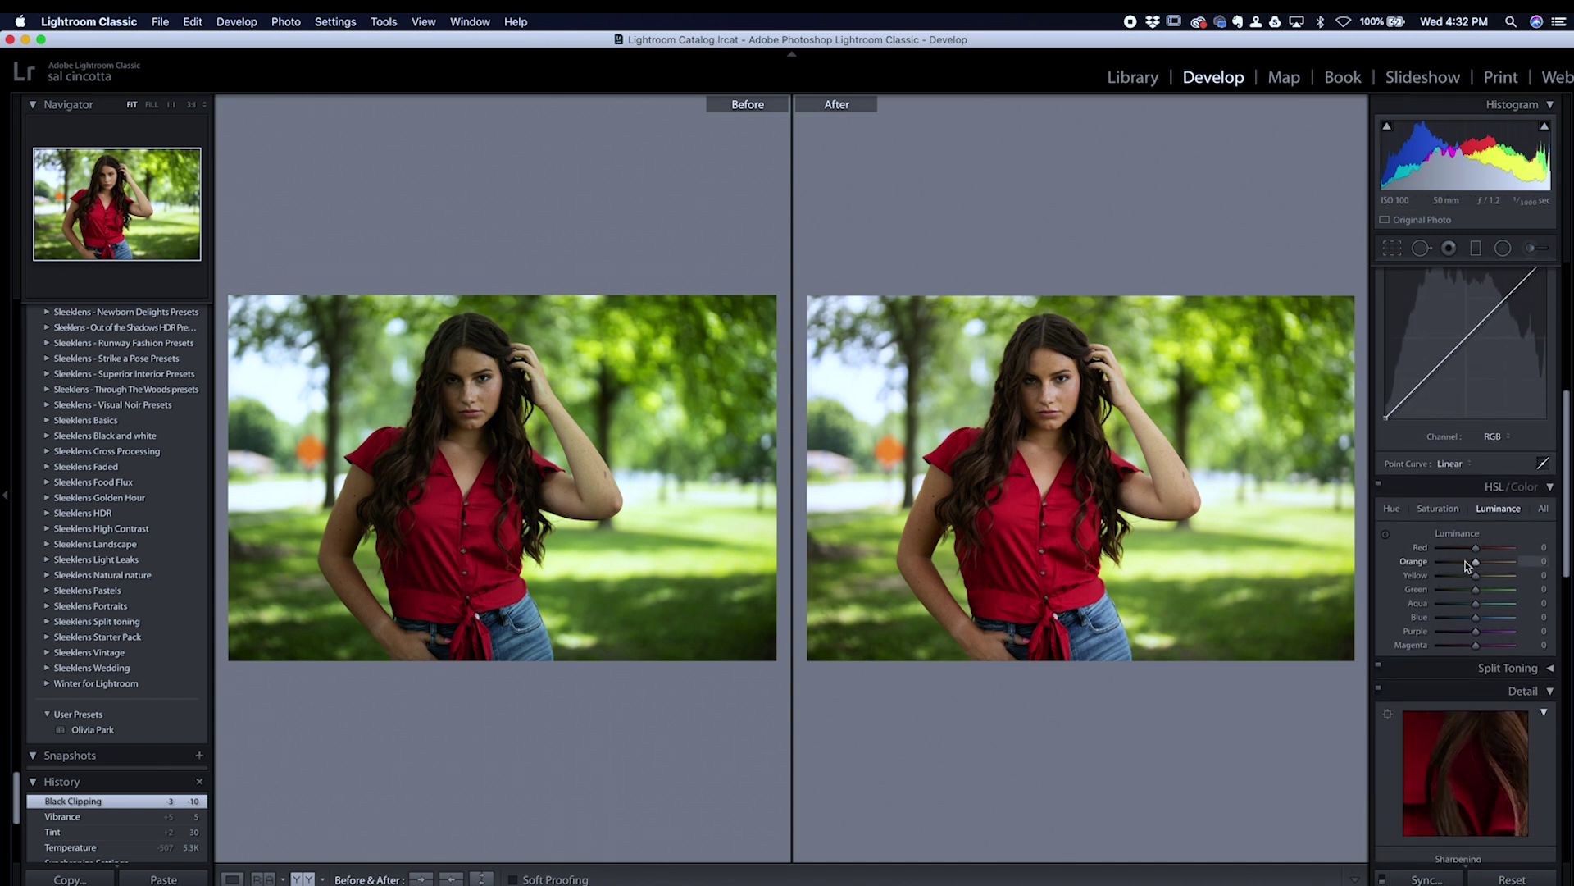
{"action": "scroll", "coordinate": [1475, 548], "scroll_direction": "up", "scroll_amount": 4}
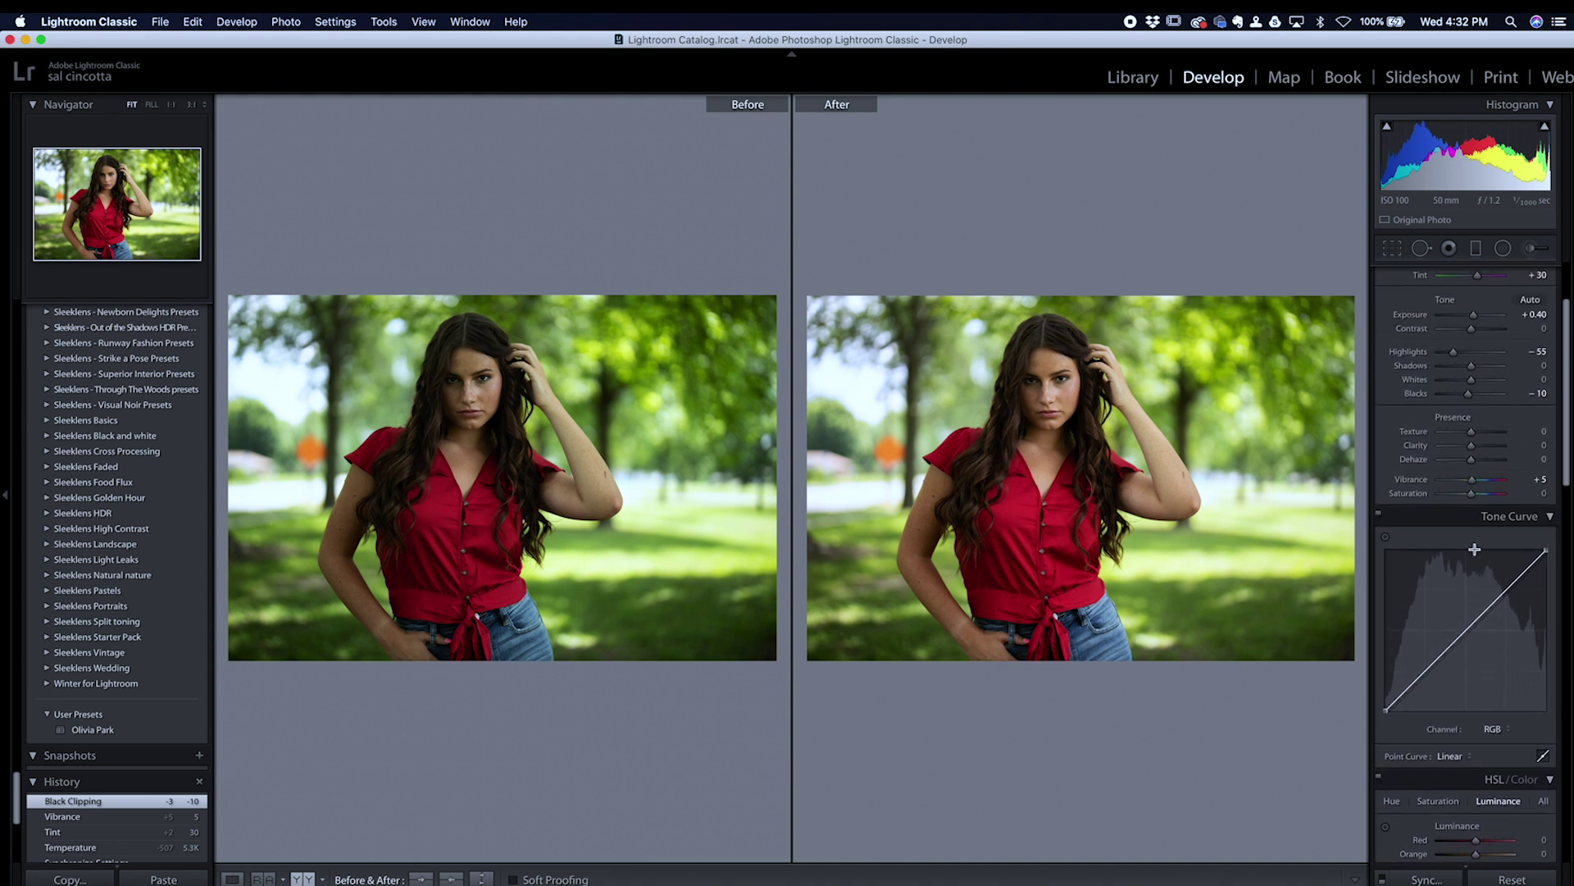
{"action": "scroll", "coordinate": [1474, 549], "scroll_direction": "up", "scroll_amount": 3}
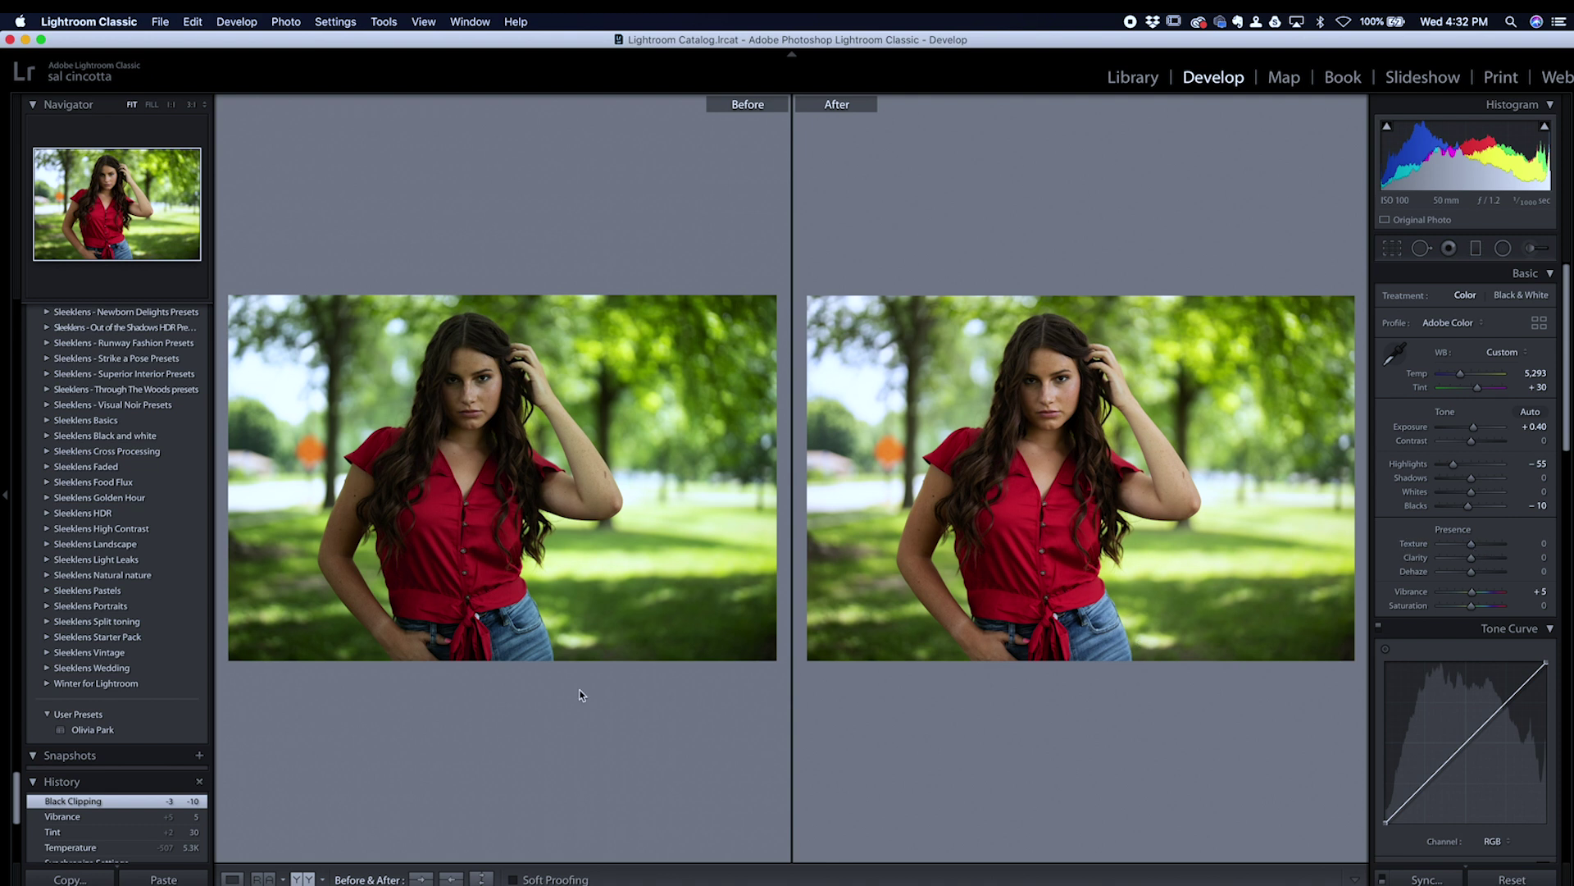
Step: Check clipping in Loupe view, then select both portraits and show them in Survey view
{"action": "left_click", "coordinate": [232, 879]}
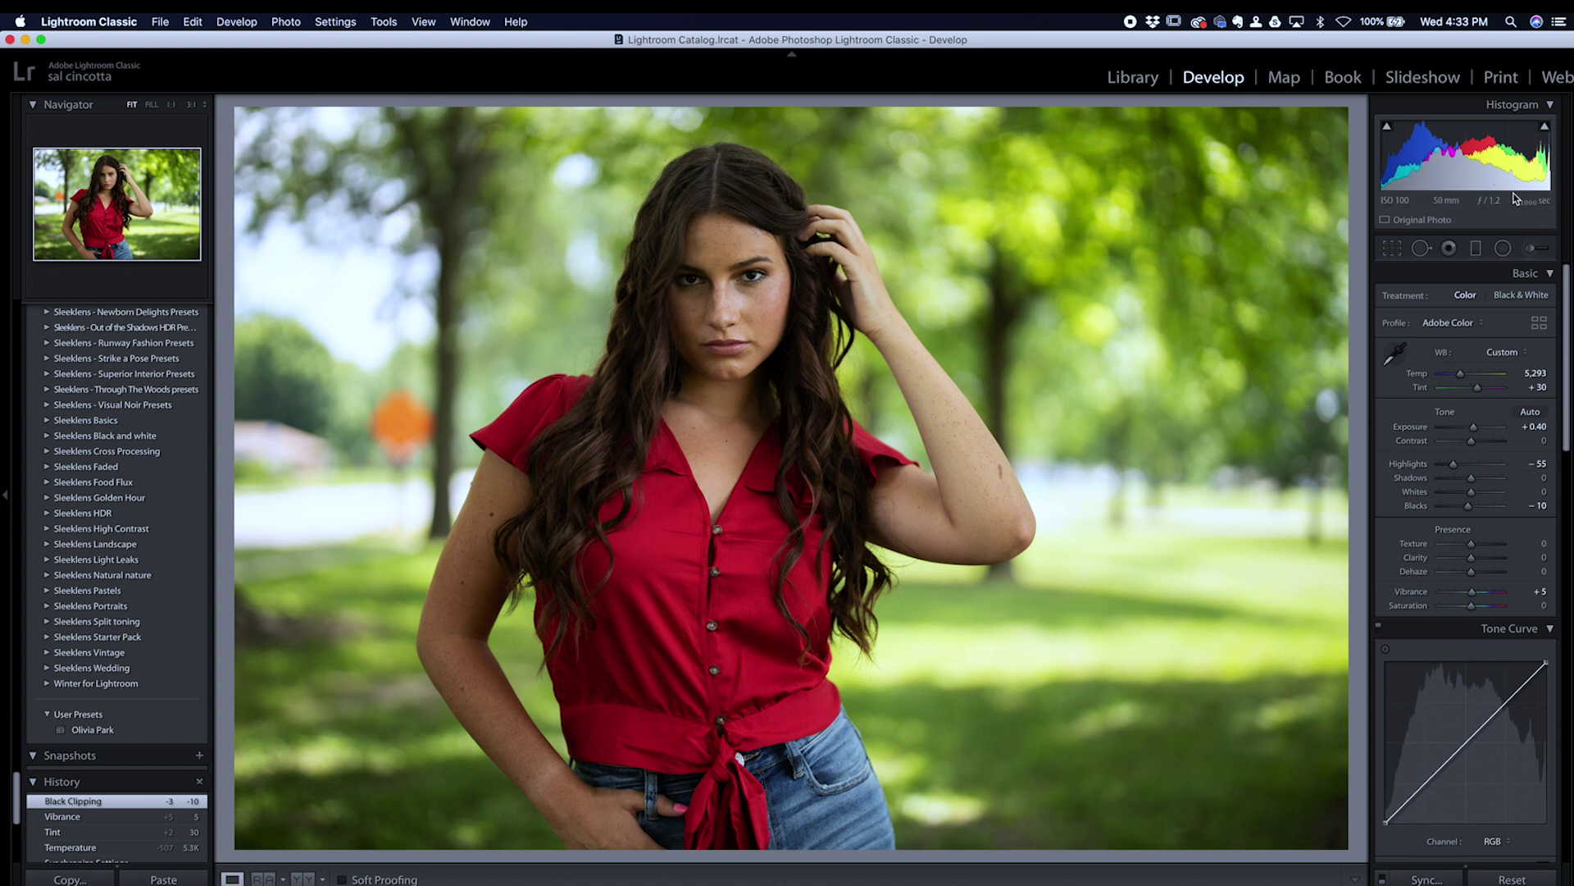
{"action": "key", "text": "j"}
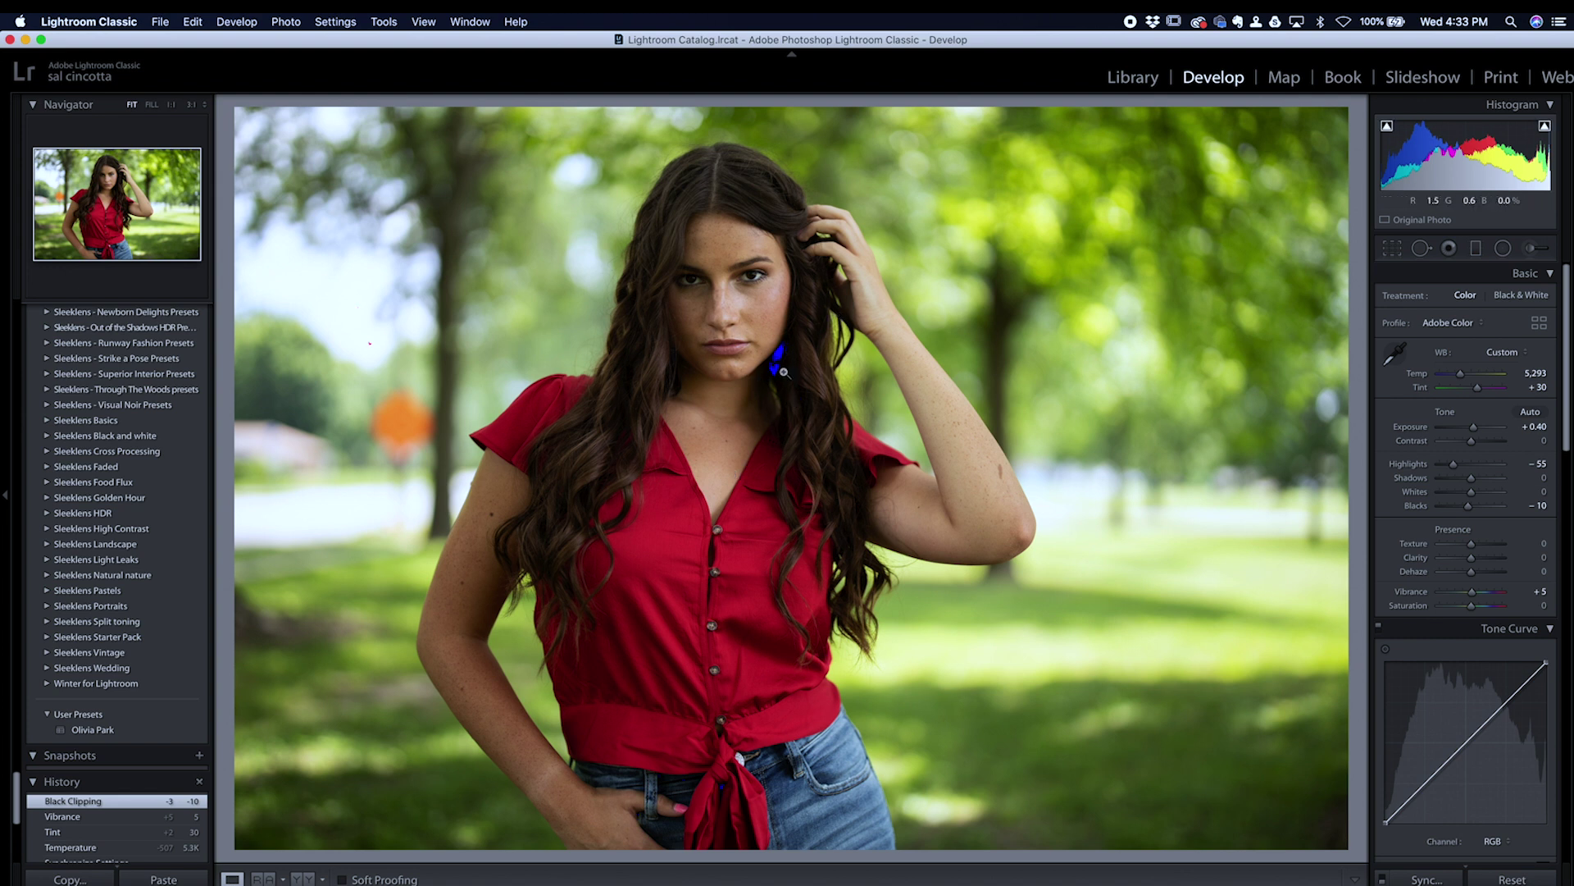
{"action": "key", "text": "j"}
{"action": "key", "text": "Delete"}
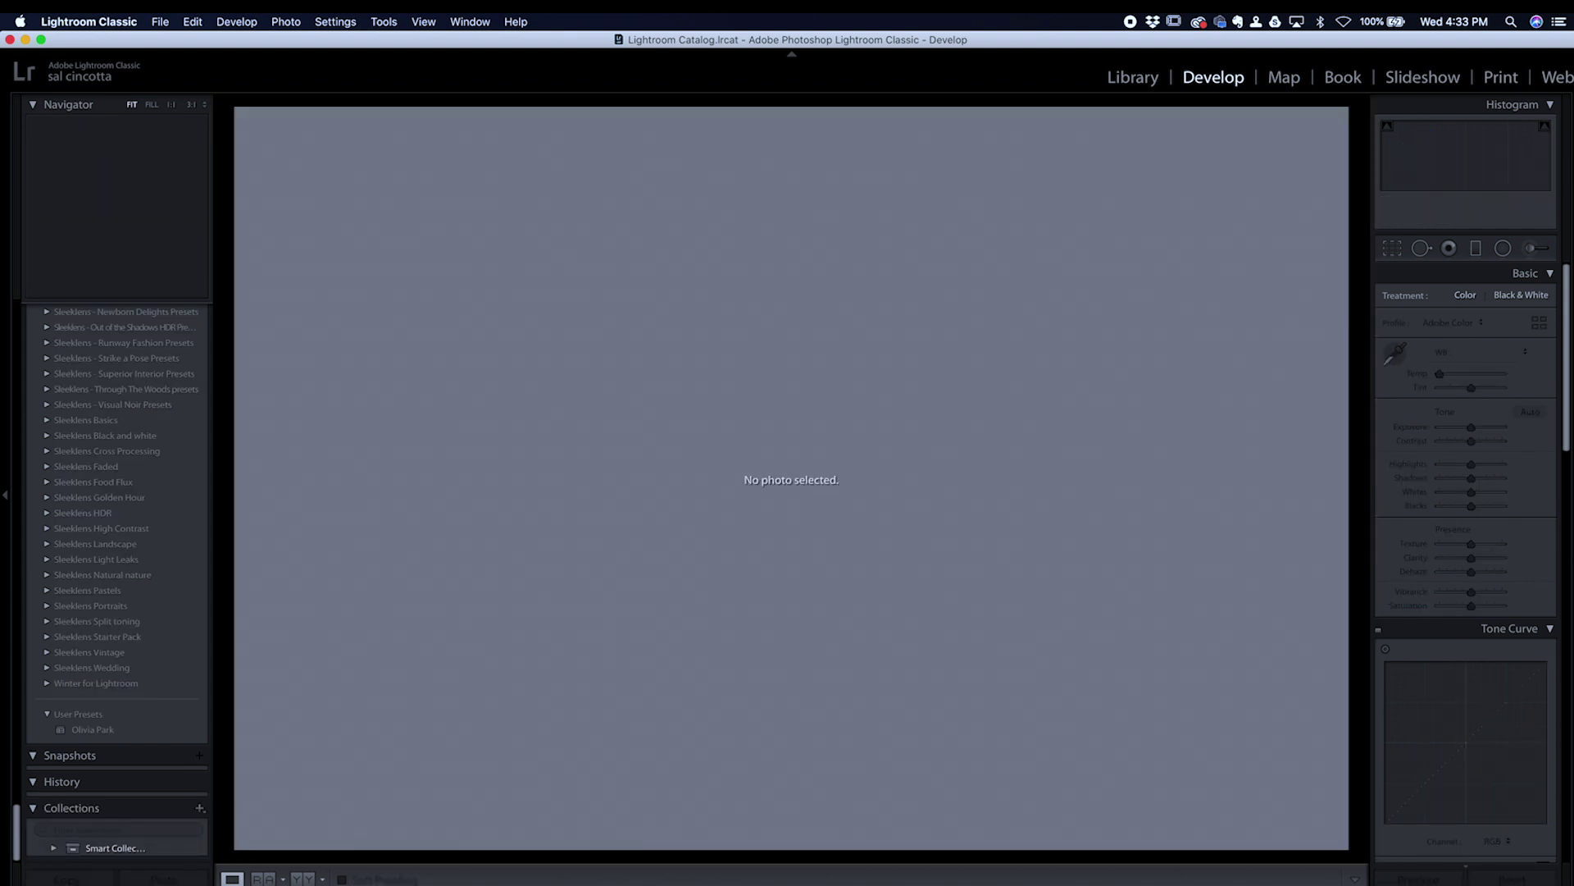
{"action": "key", "text": "super+z"}
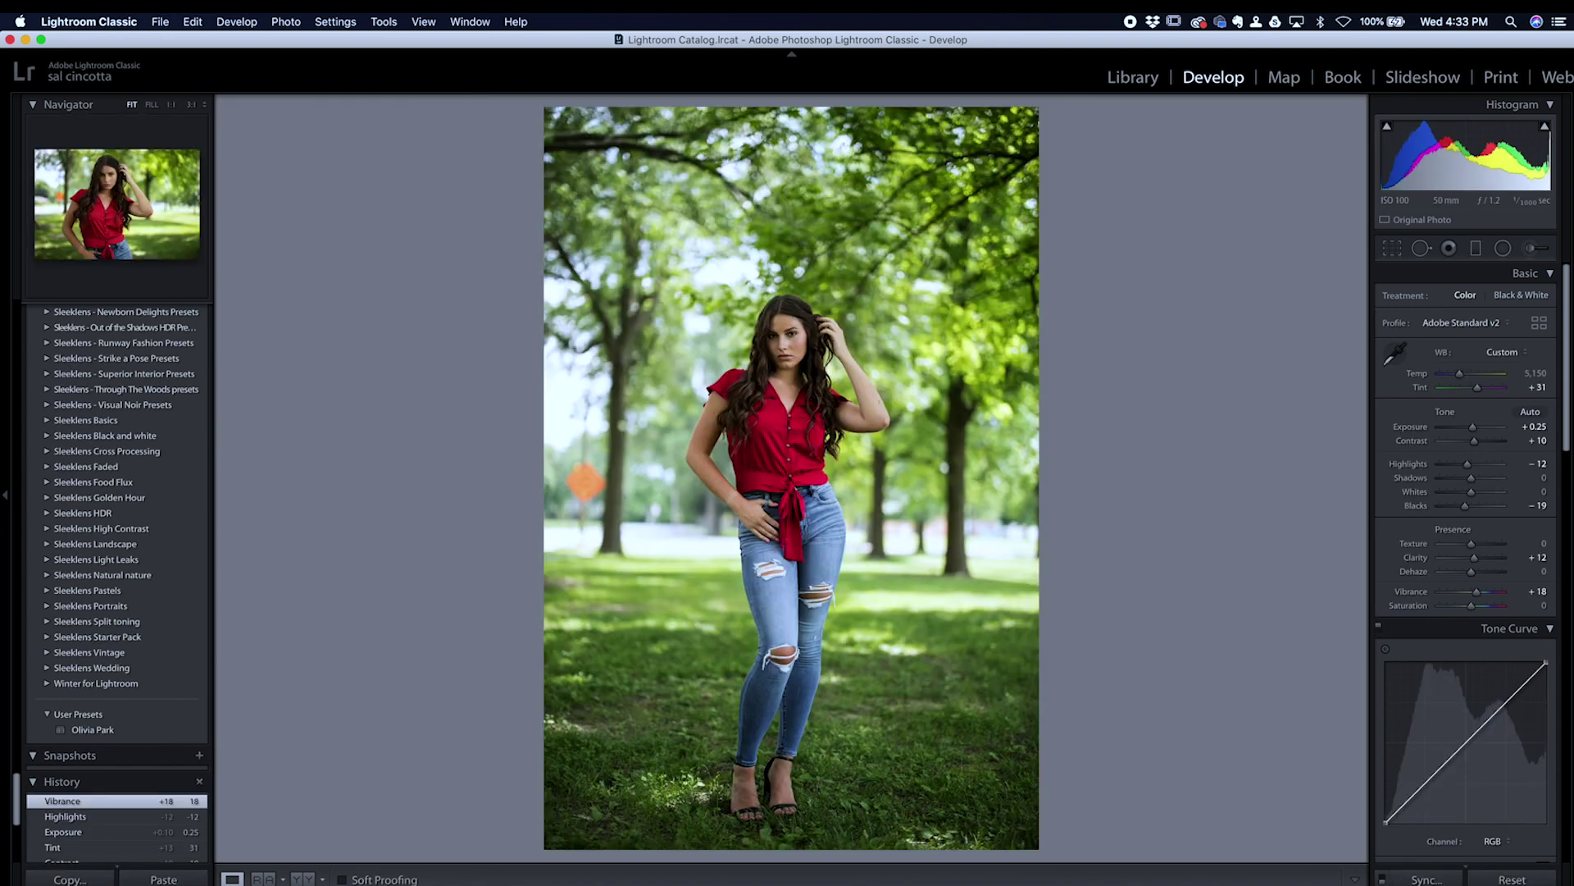
{"action": "key", "text": "n"}
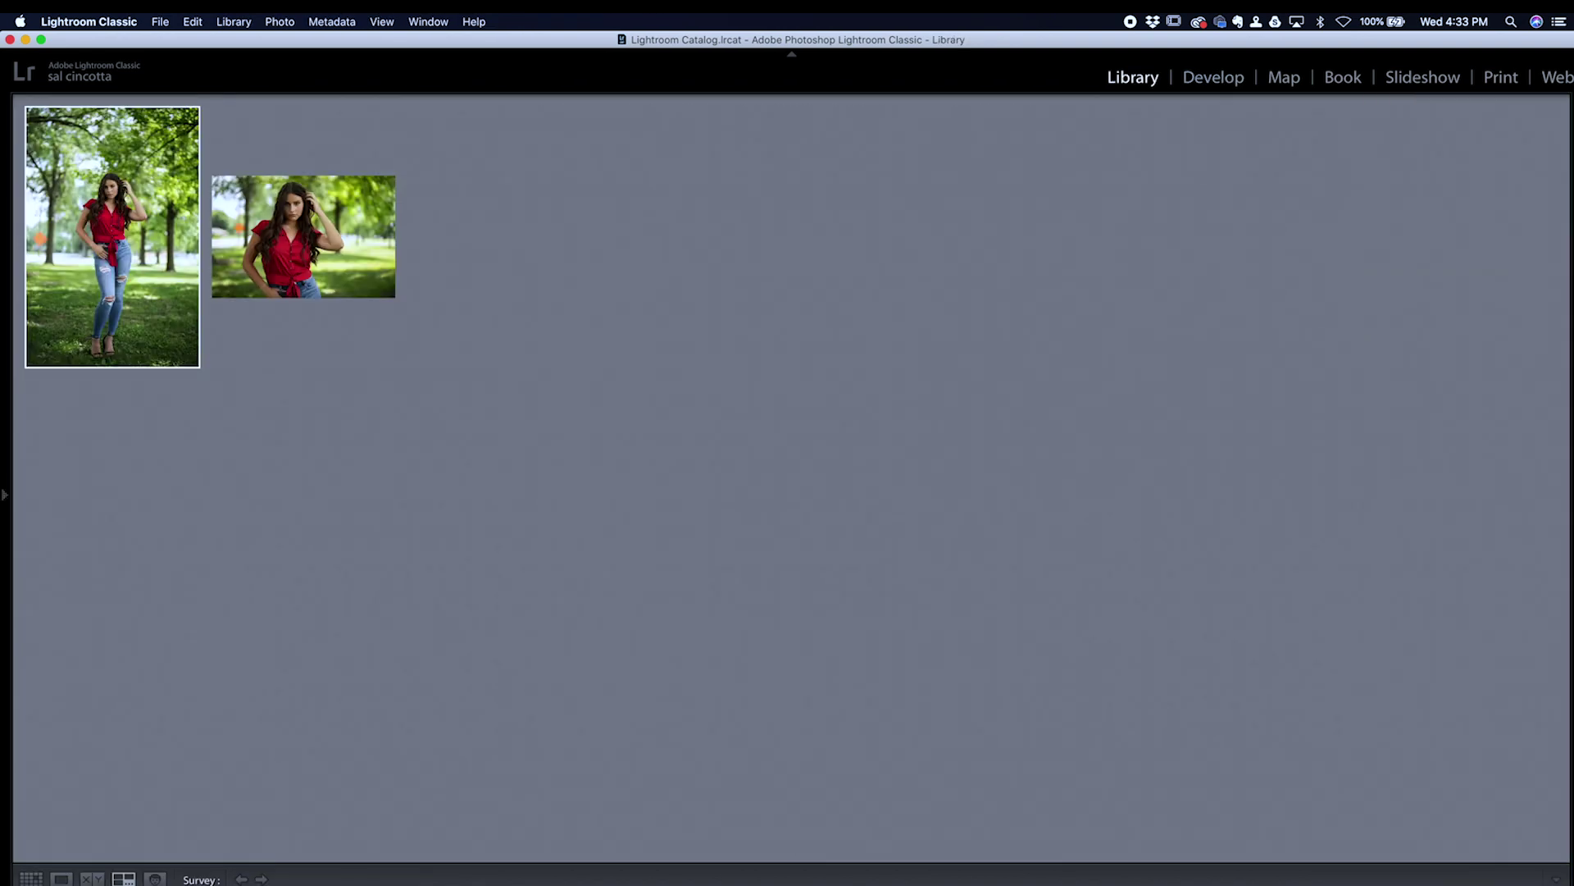